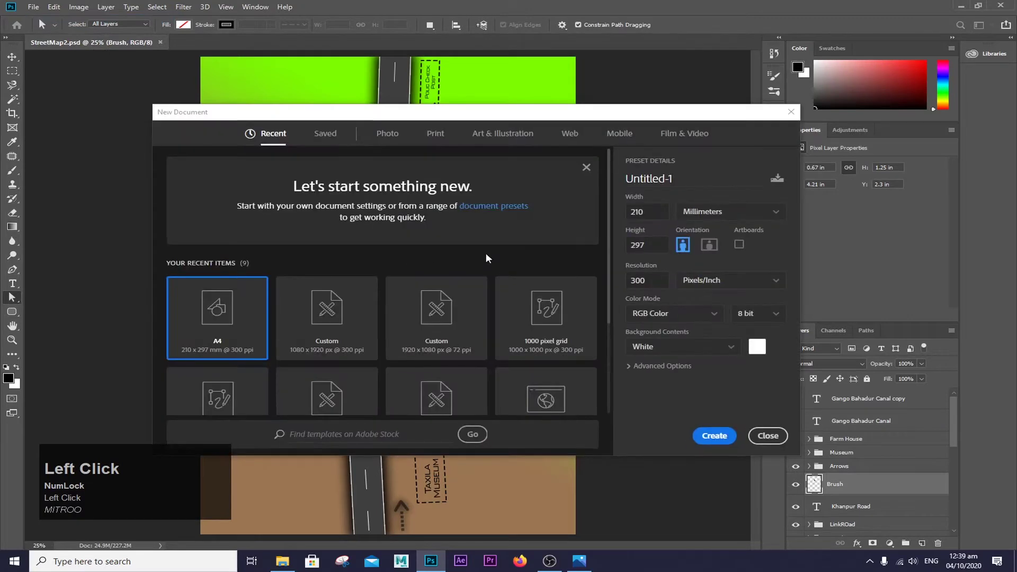
Create a new blank document from the A4 print preset, 210 x 297 mm at 300 ppi.
click(481, 133)
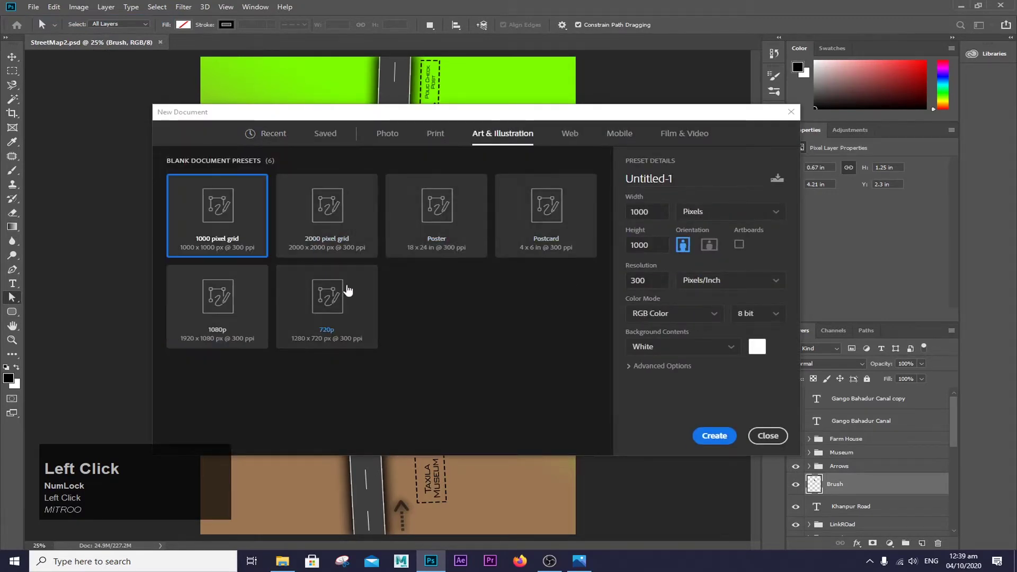
click(443, 134)
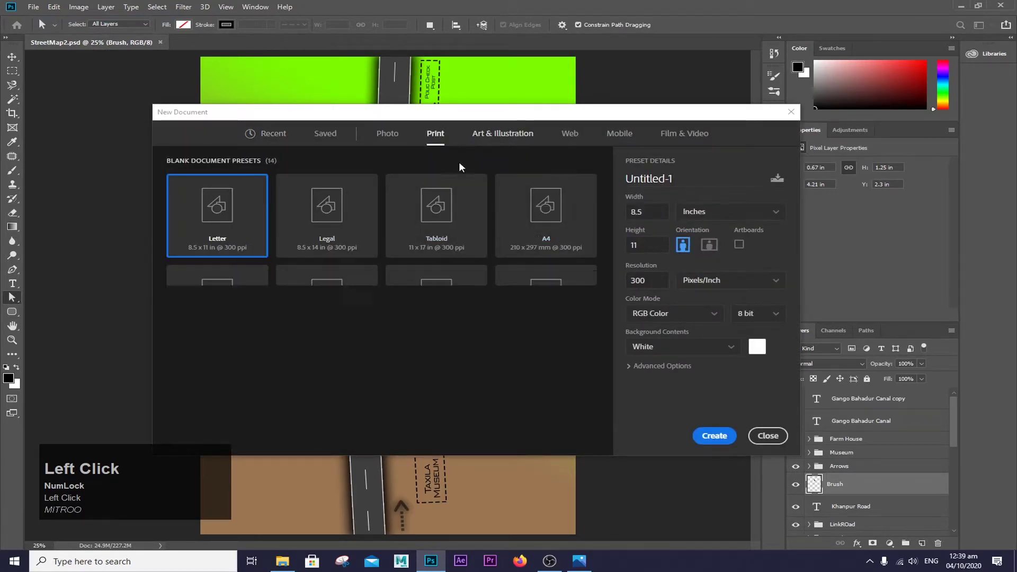
click(520, 227)
click(699, 439)
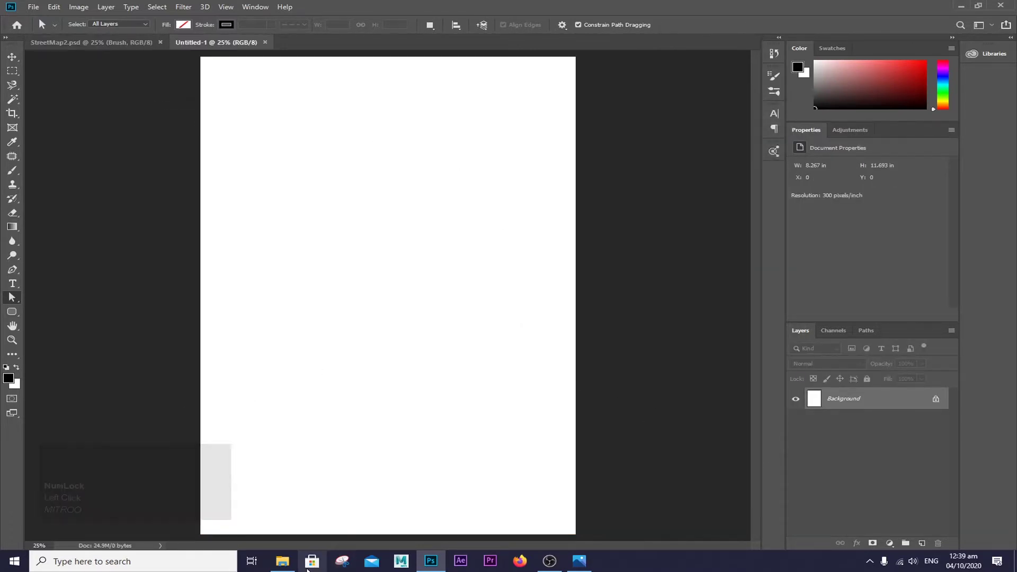
Place the index.jpg sketch photo in the document and enlarge it to about 11.1 x 14.8 in so the hand-drawn map fills the page.
click(282, 561)
drag(402, 84, 421, 351)
scroll(518, 154, down, 1)
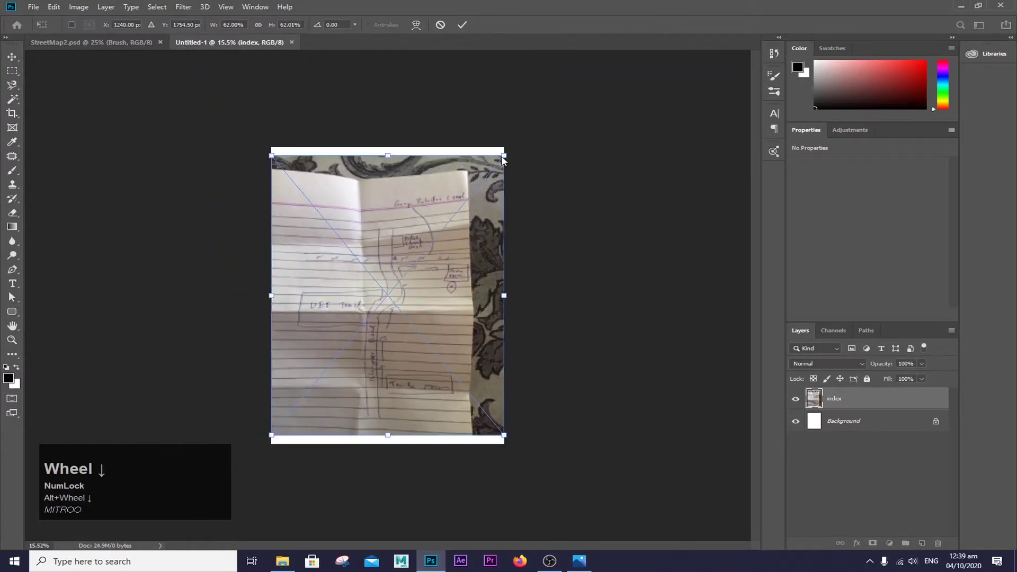
drag(505, 155, 563, 114)
drag(271, 435, 234, 480)
drag(322, 433, 348, 378)
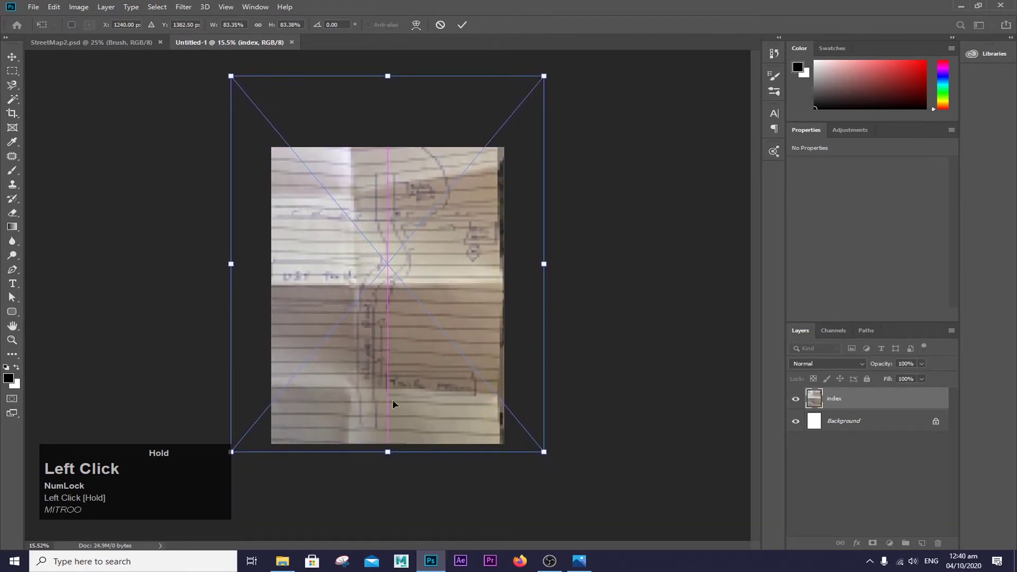
key(a)
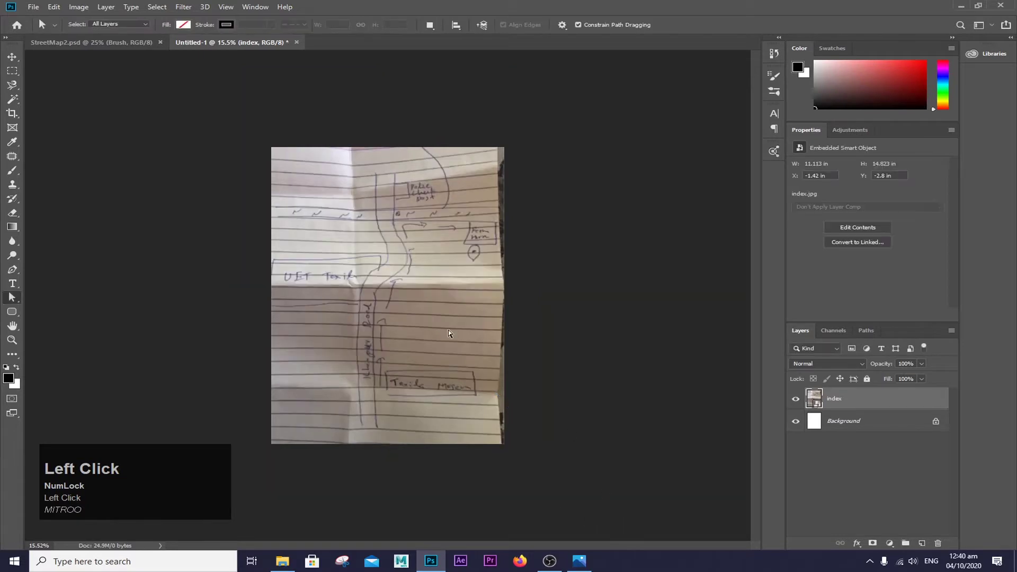
Add a new layer above the index sketch and ready the Hard Round Pressure Size brush at 200 px with 100% hardness.
scroll(380, 298, up, 1)
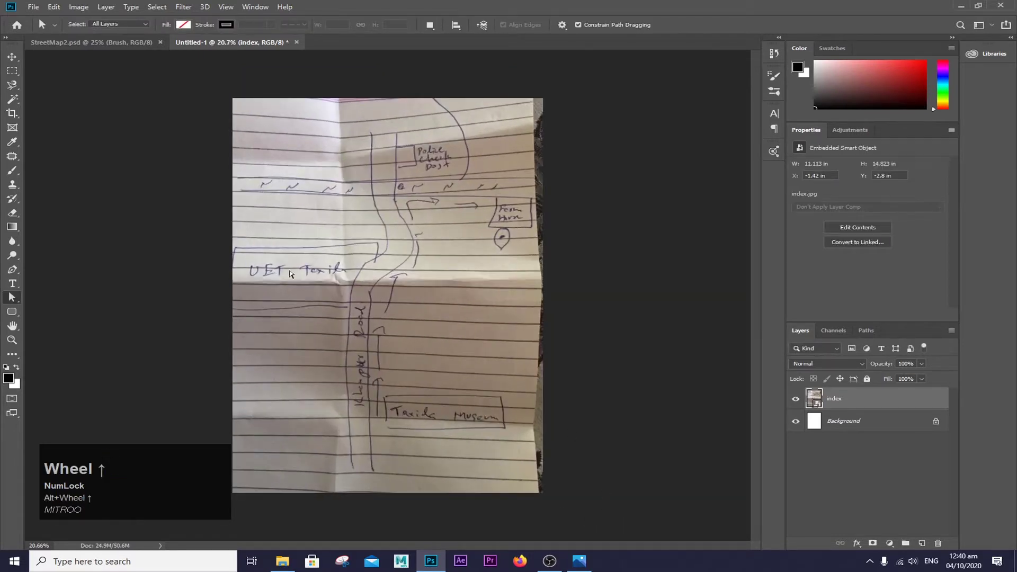
drag(11, 170, 51, 173)
right_click(403, 224)
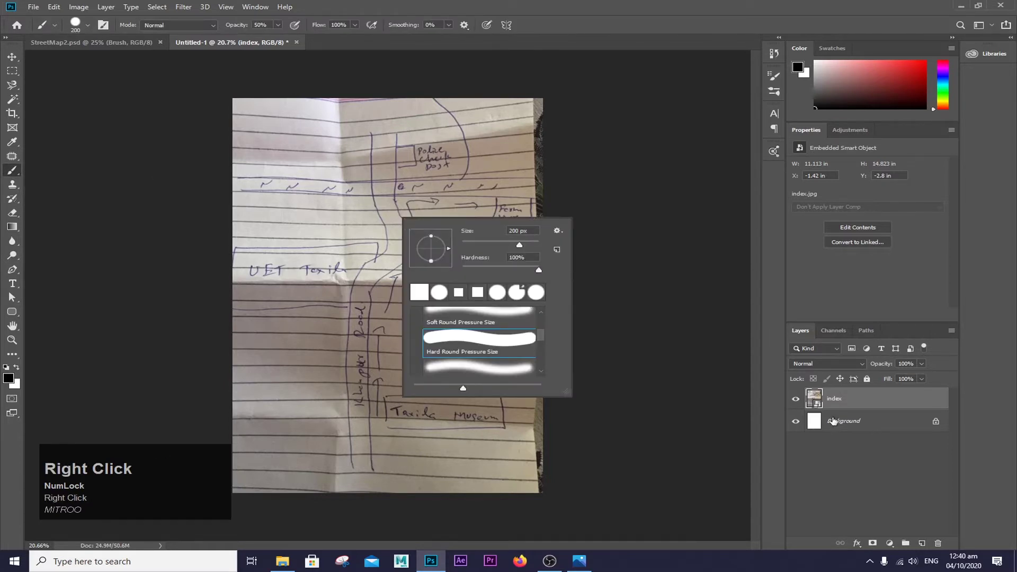
click(846, 449)
click(922, 544)
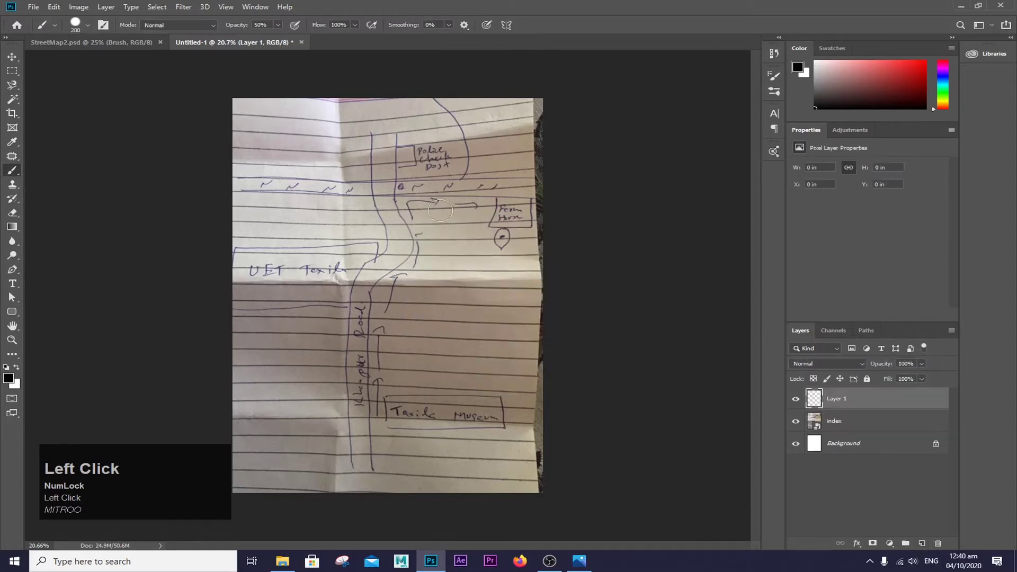
right_click(374, 217)
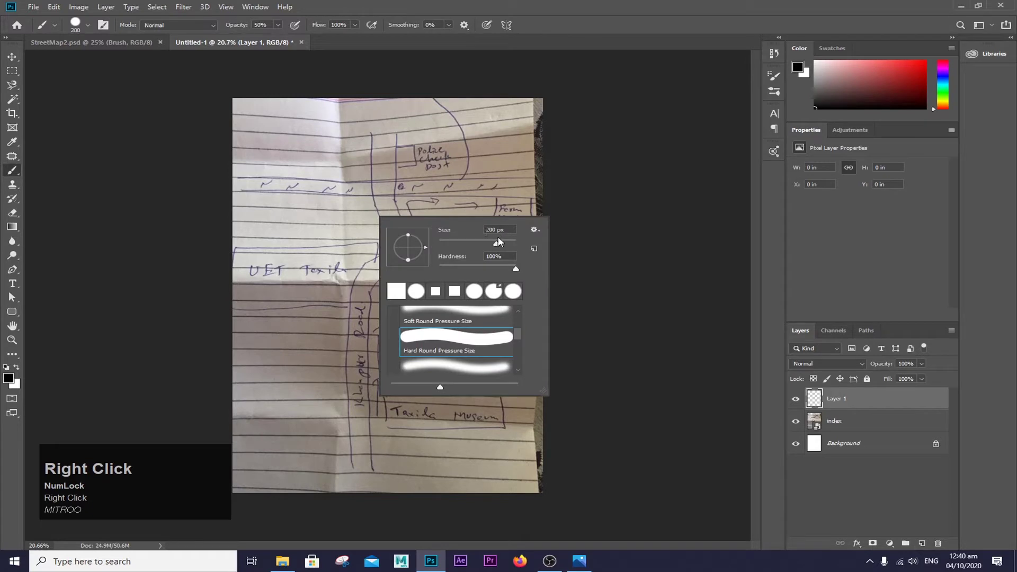
drag(498, 242, 471, 243)
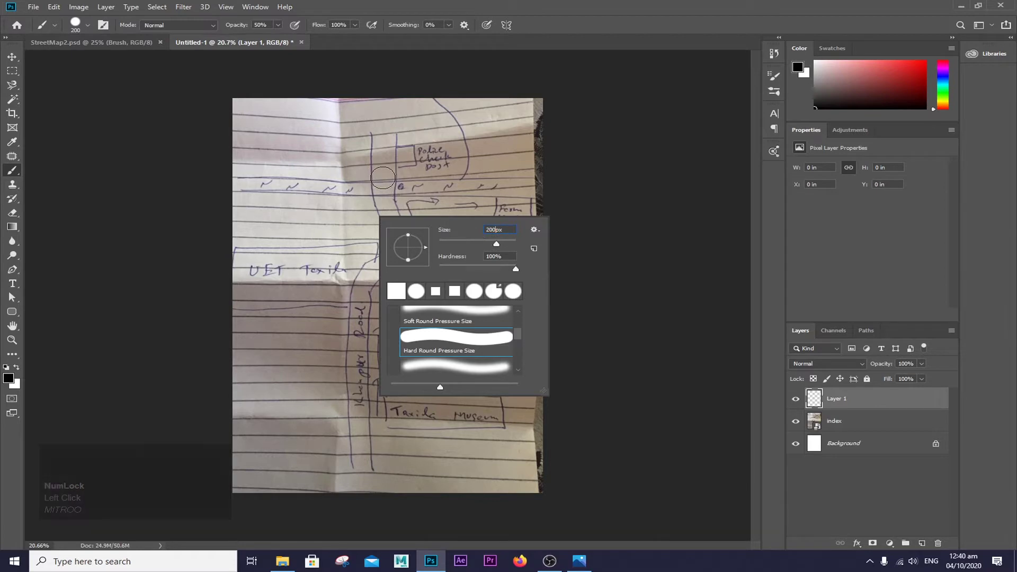
Trace the centre of the sketched Khanpur Road with the Pen tool as one open curved path from the page's top edge to its bottom edge.
click(12, 298)
click(12, 270)
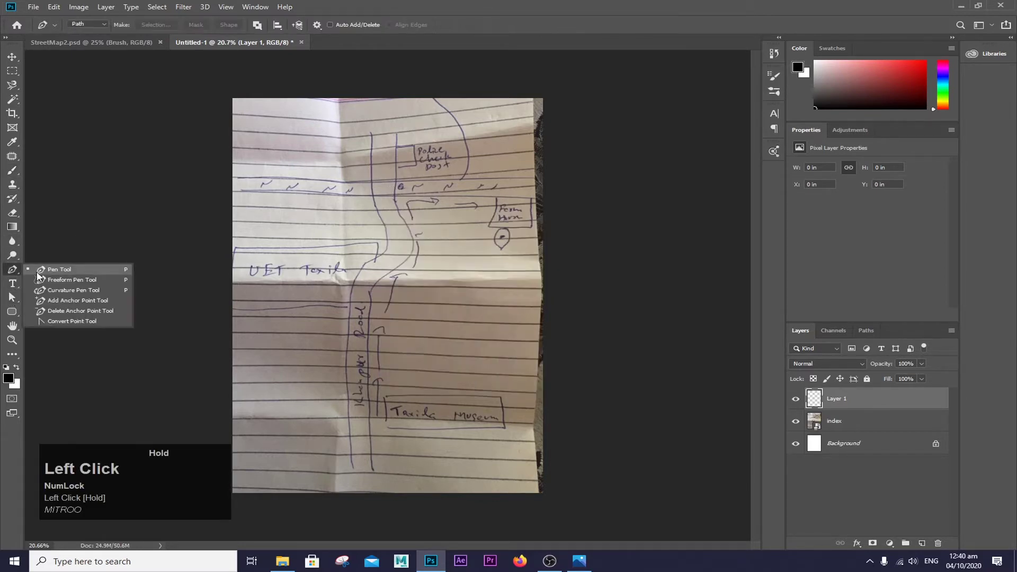
click(51, 268)
click(379, 95)
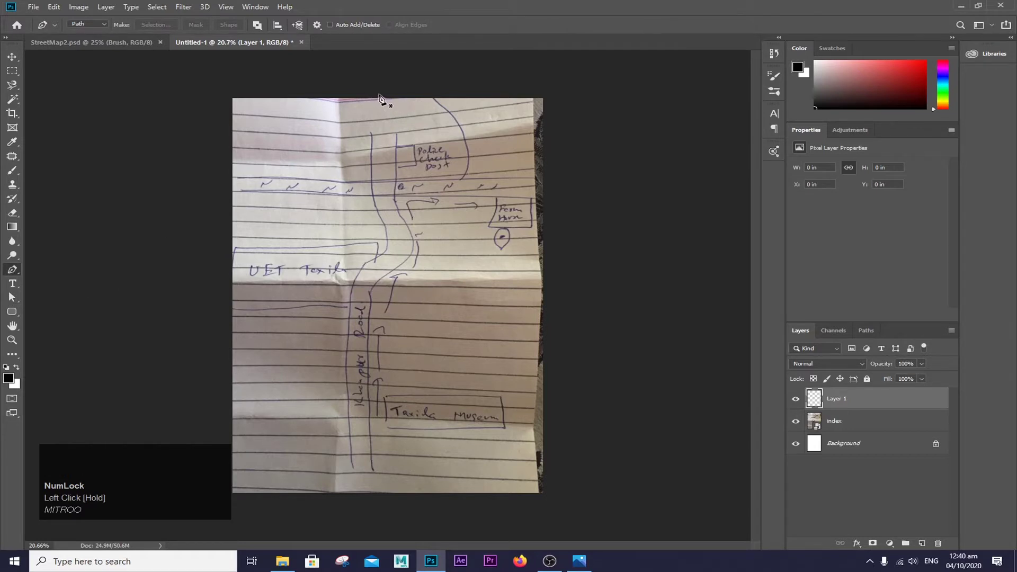
click(381, 162)
click(384, 185)
click(392, 218)
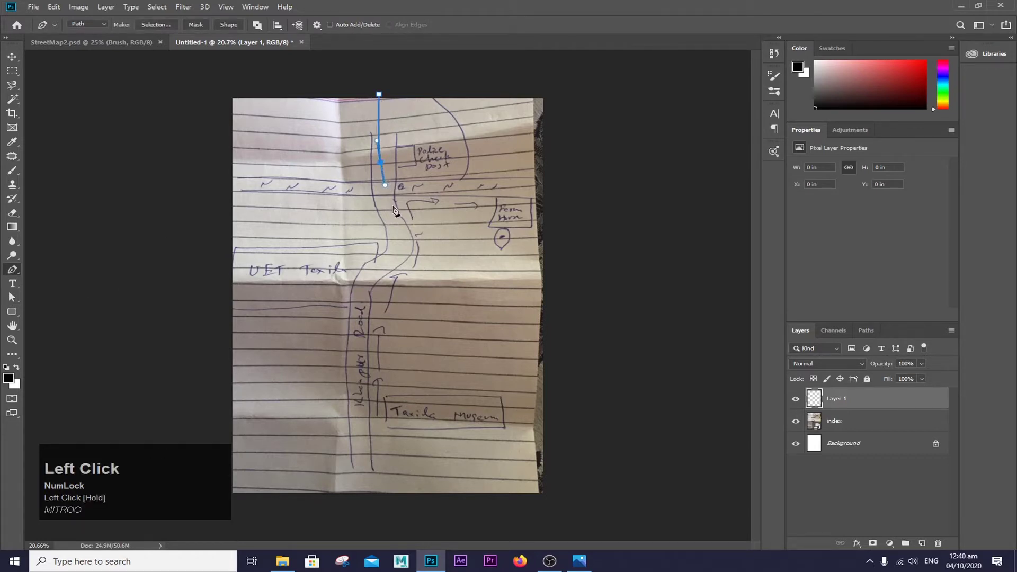
key(ctrl+z)
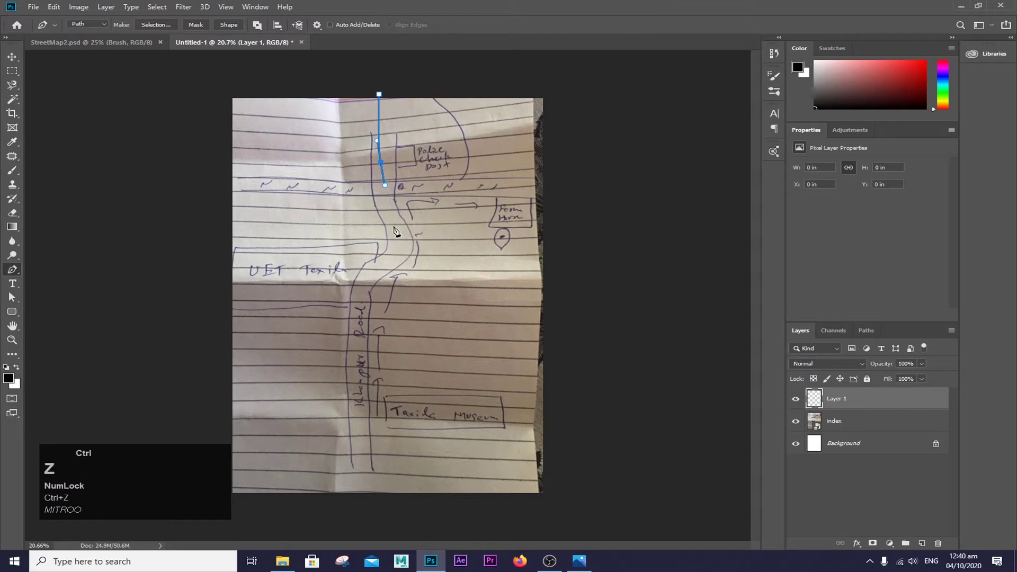
drag(393, 219, 371, 276)
drag(358, 301, 354, 327)
click(362, 375)
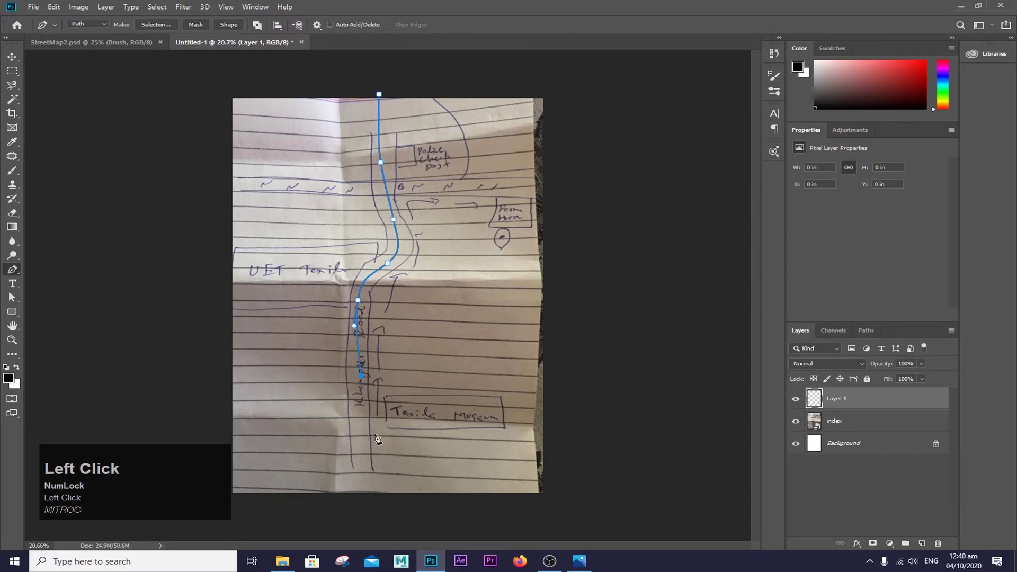
click(378, 494)
ctrl+click(377, 502)
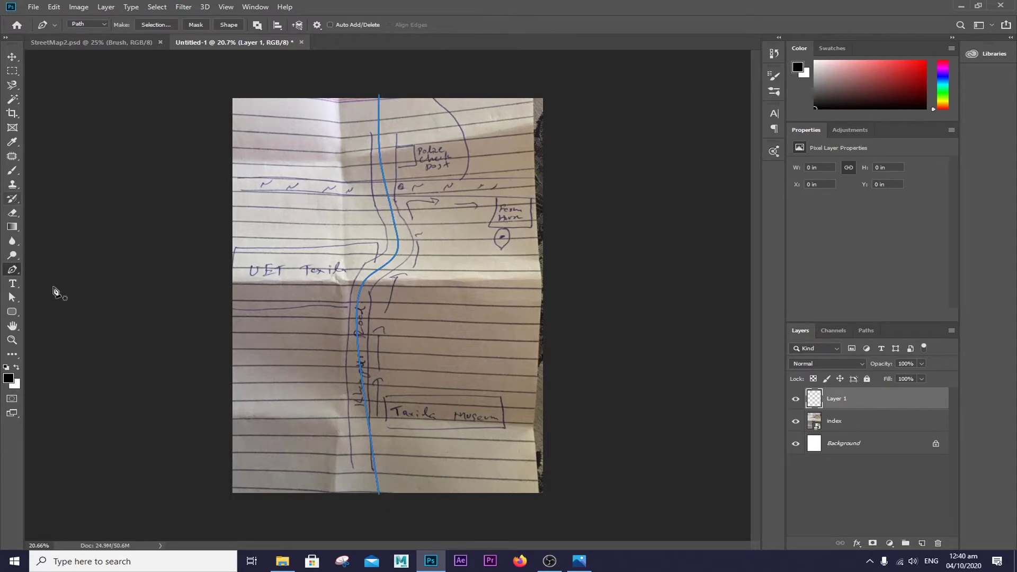
Stroke the road path twice with the black Brush, leaving Simulate Pressure off, to build up a dark road.
click(13, 298)
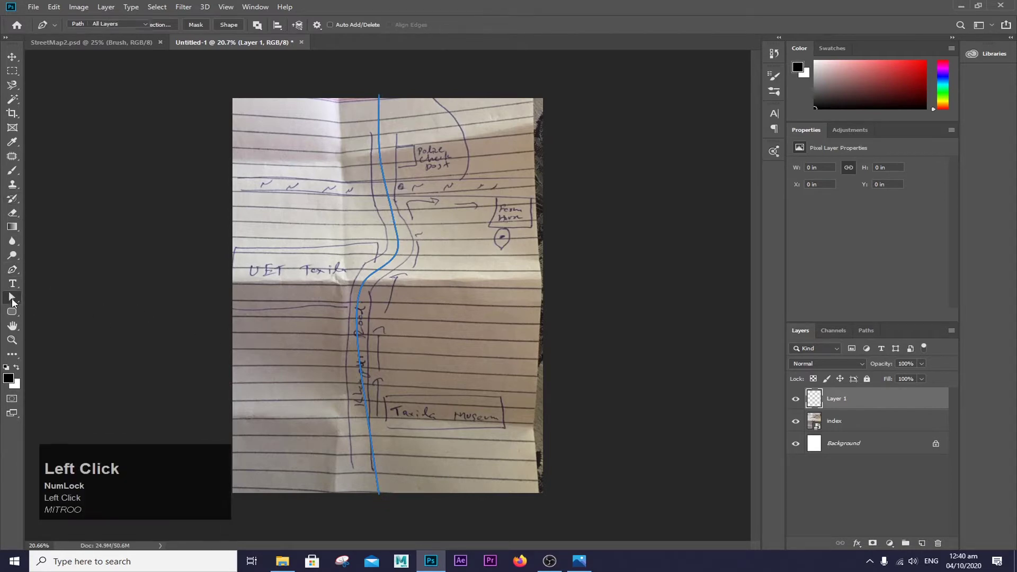
right_click(360, 327)
click(401, 160)
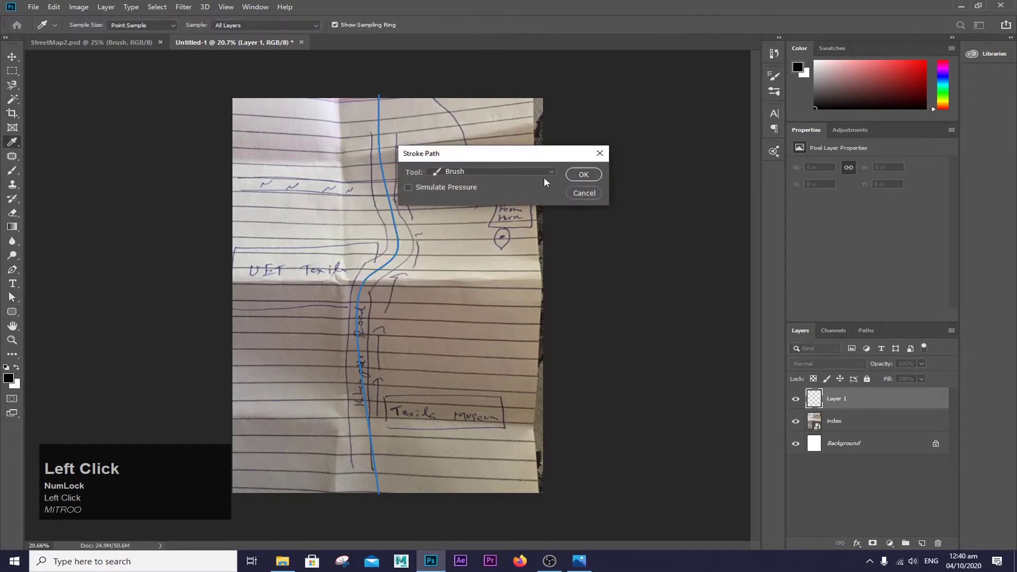
click(583, 175)
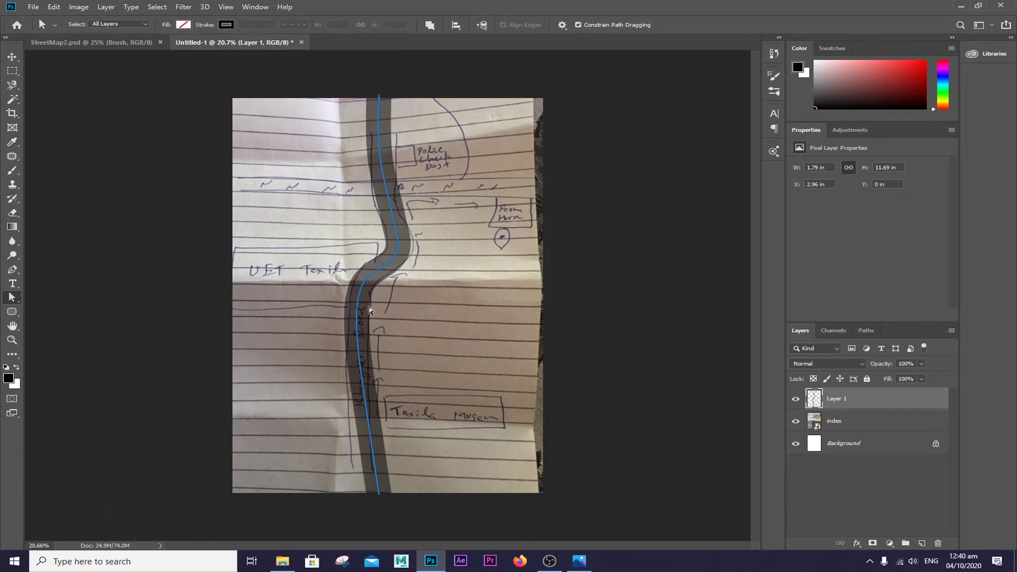
right_click(358, 316)
click(395, 145)
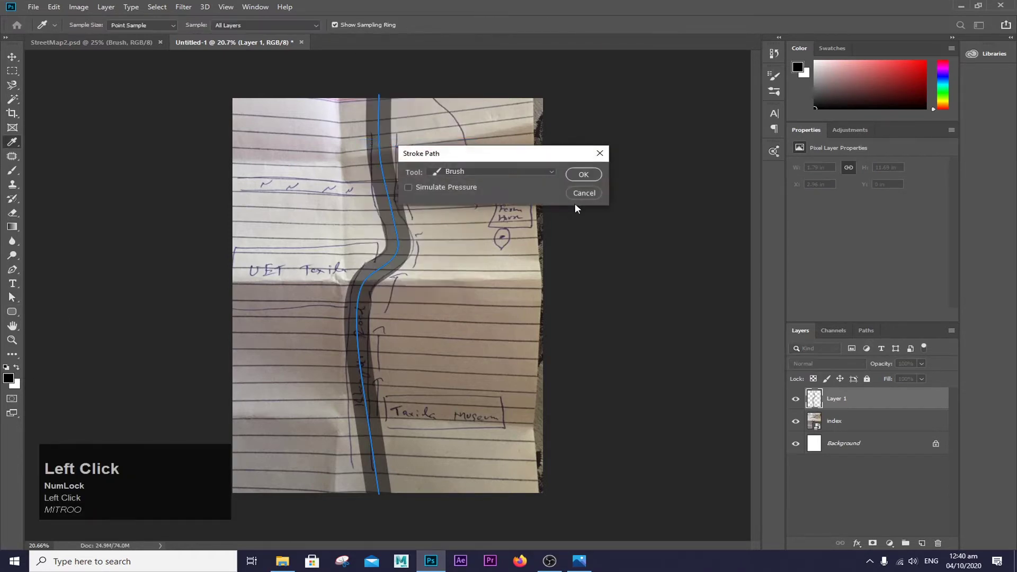
click(582, 177)
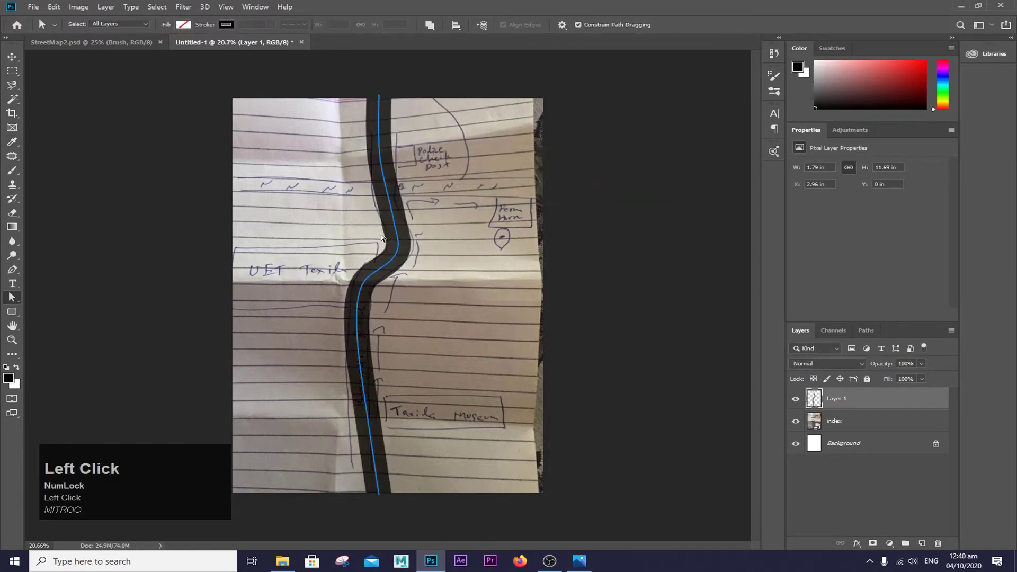
Delete the road's work path, leaving only the painted stroke.
click(363, 381)
key(Delete)
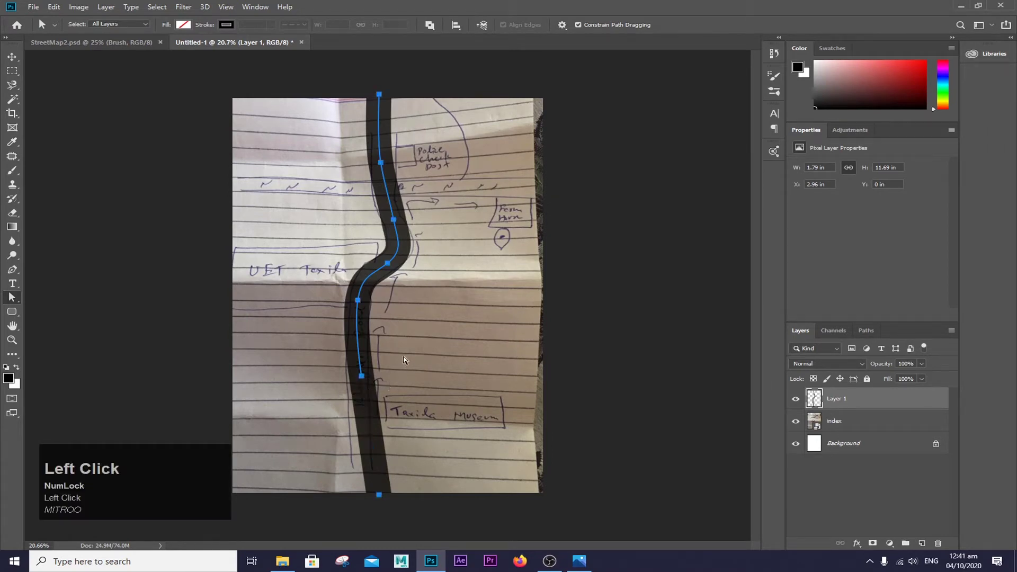
click(536, 496)
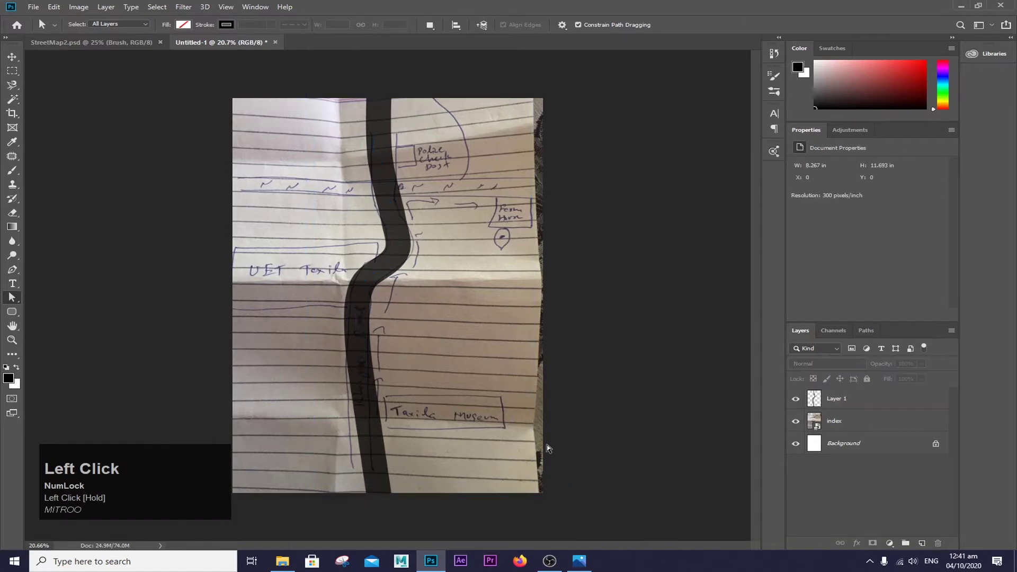
Hide the index sketch layer and select the road layer, briefly comparing the road against the sketch.
click(796, 421)
click(864, 409)
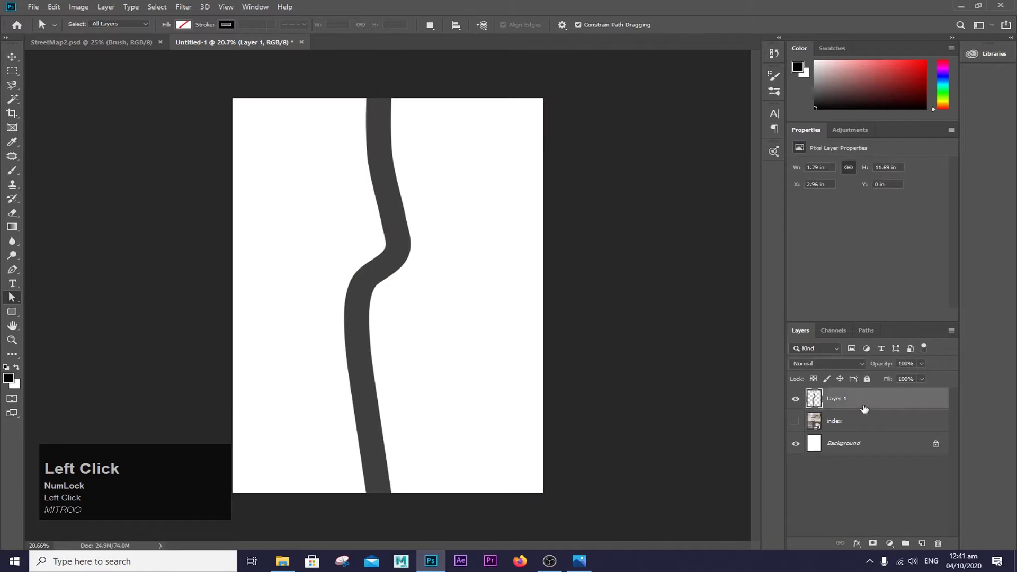
click(796, 421)
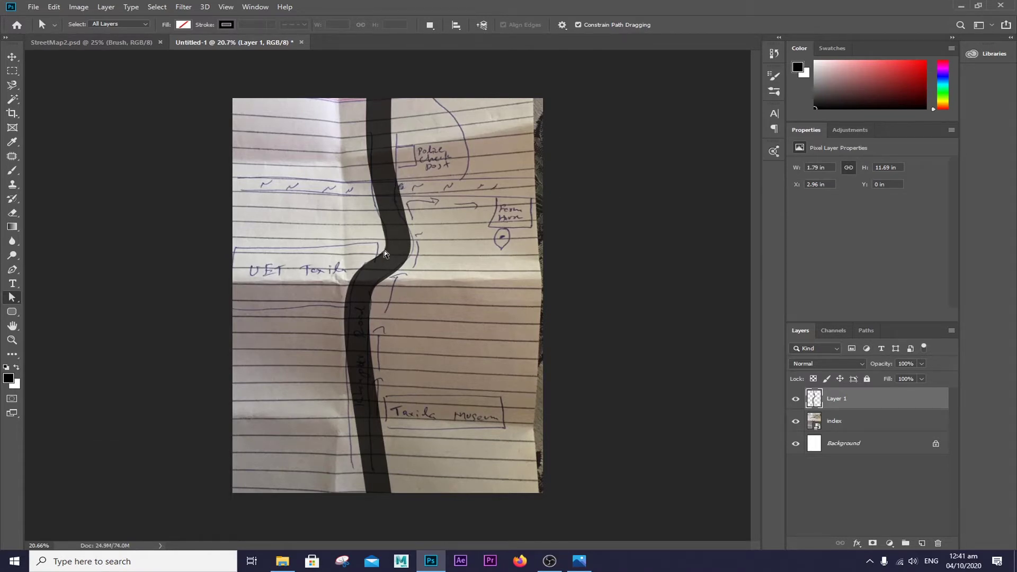
click(795, 422)
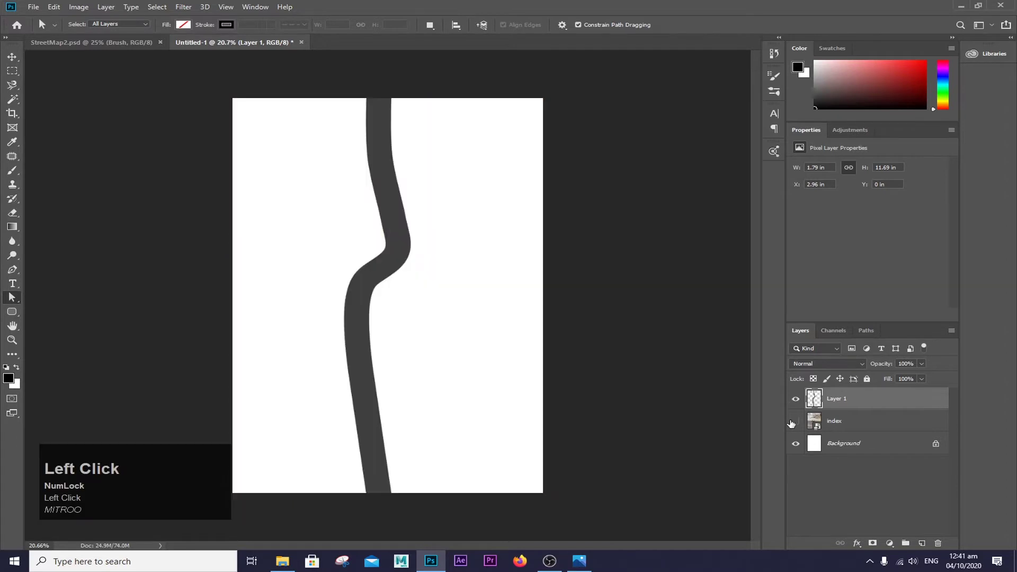
Draw a vertical centre-line dash about 191 px long near the top of the road with the Line tool in Shape mode.
scroll(392, 217, up, 2)
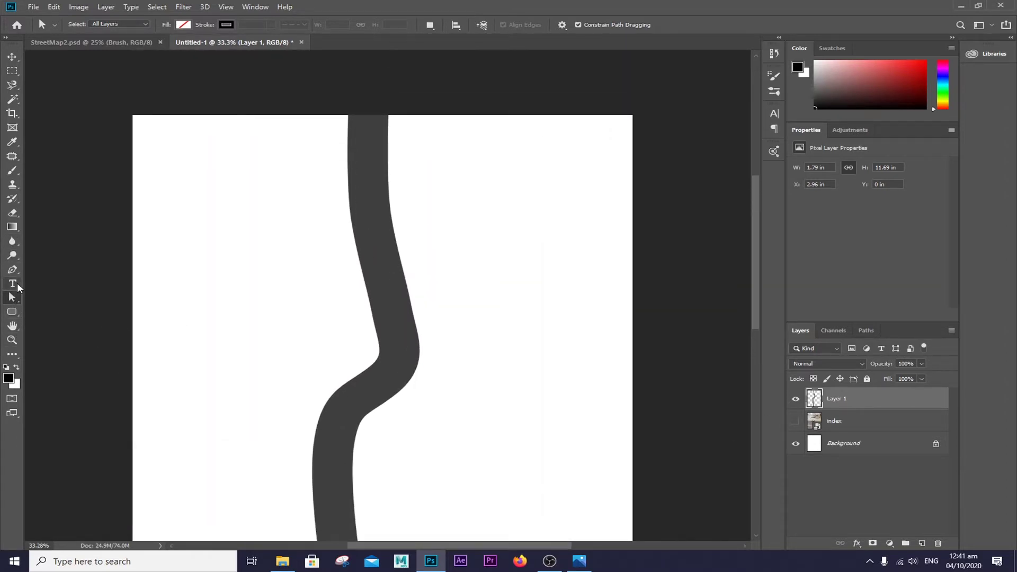
click(11, 312)
drag(62, 342, 56, 354)
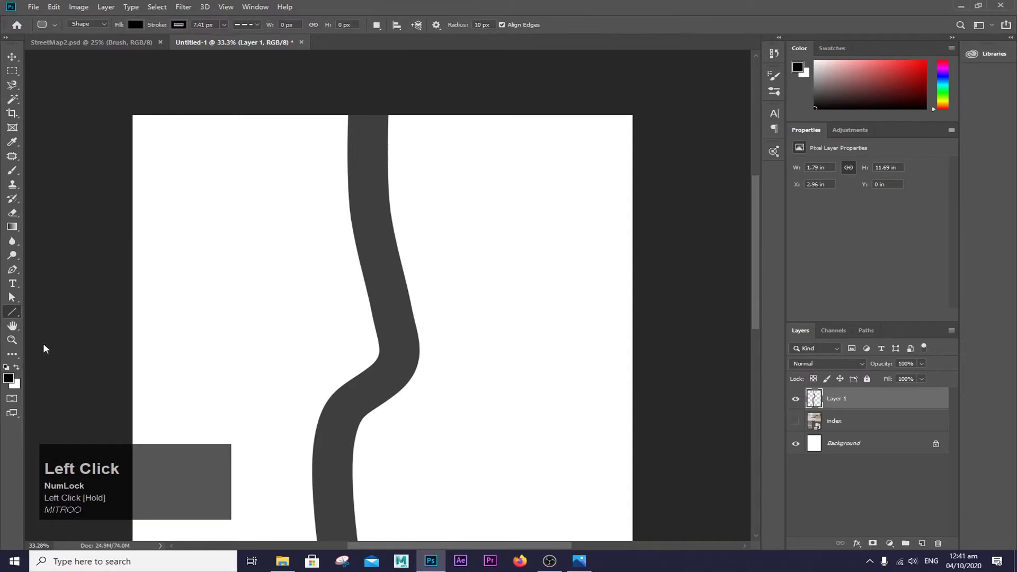
scroll(374, 133, up, 3)
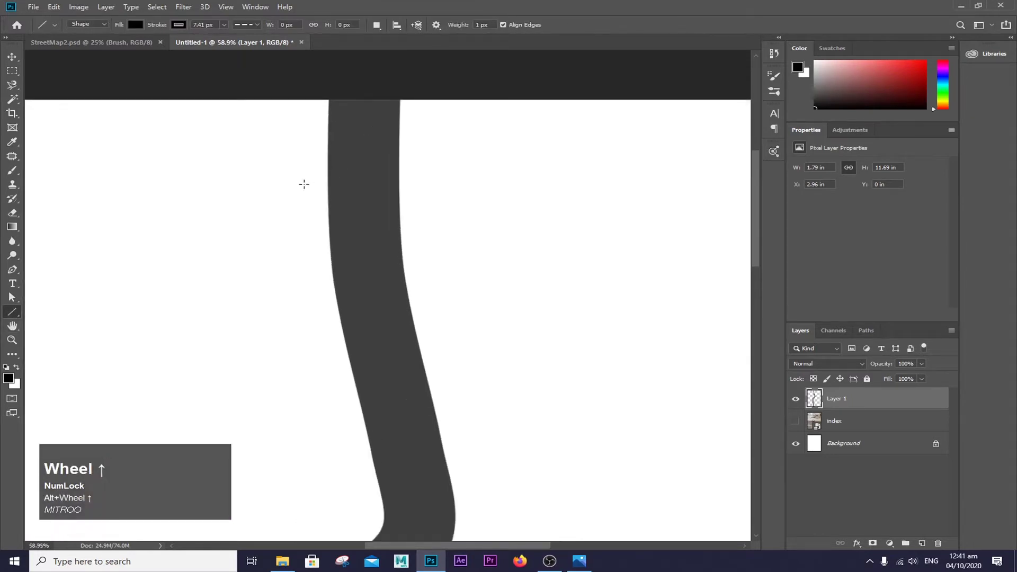
drag(365, 129, 365, 190)
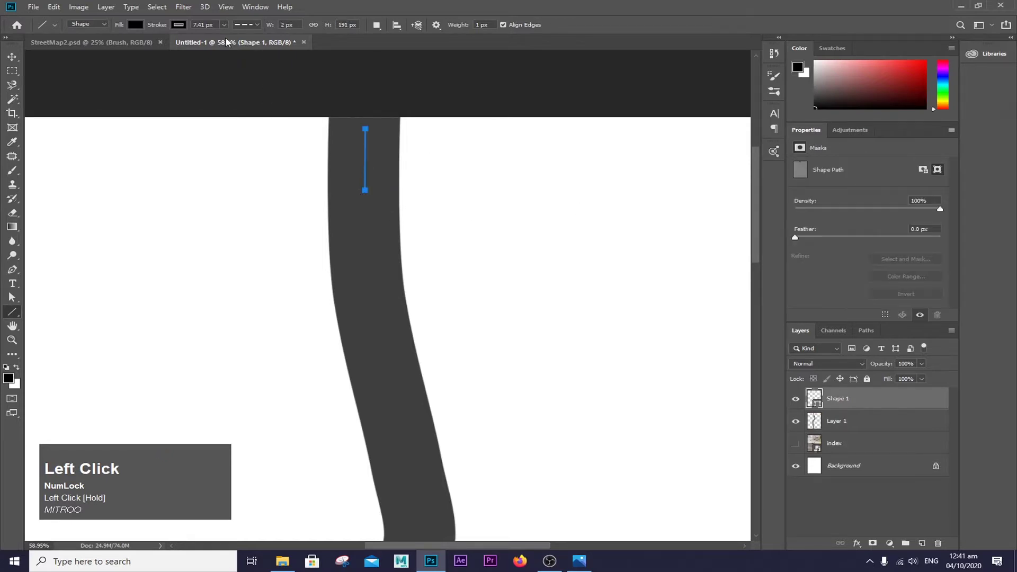
Set both the stroke and the fill of the centre-line dash to white.
click(179, 25)
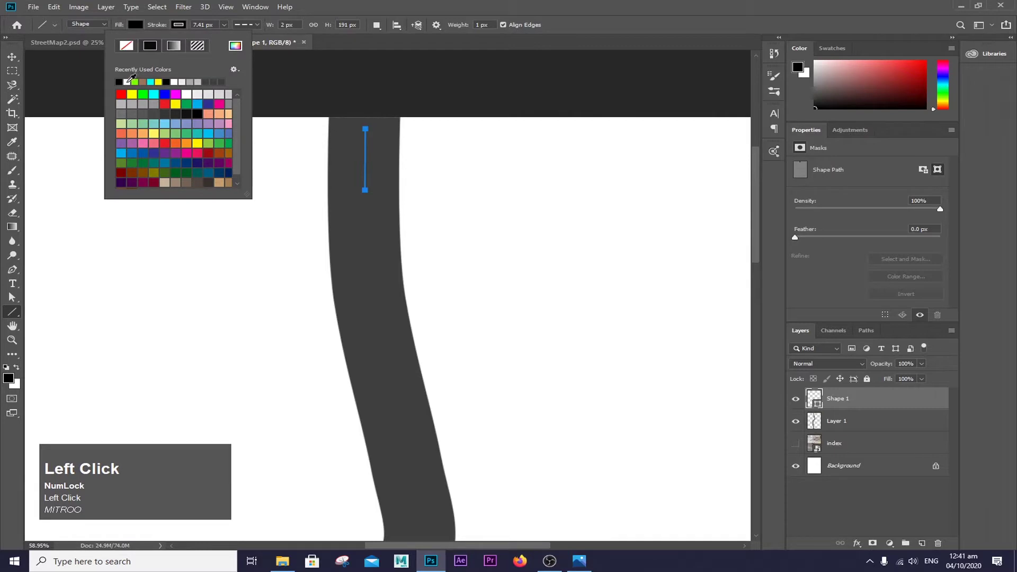
click(128, 82)
click(136, 24)
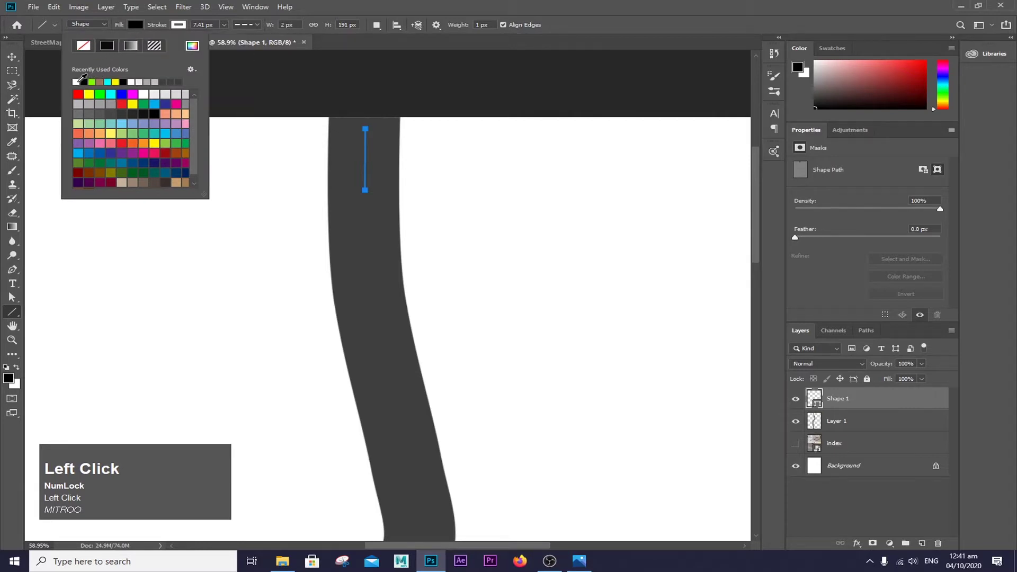
click(77, 82)
click(376, 229)
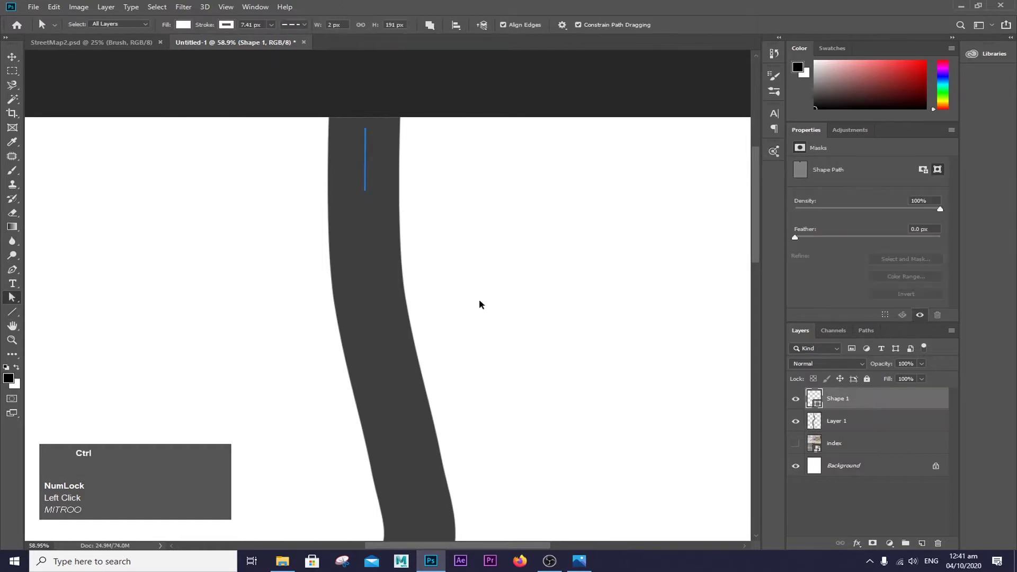
Free-transform the centre-line dash near the top of the road to about 21 px wide and 157 px high.
key(ctrl+t)
mouse_move(365, 189)
mouse_down()
mouse_move(375, 199)
mouse_move(365, 171)
mouse_move(365, 196)
mouse_move(365, 185)
mouse_up()
key(a)
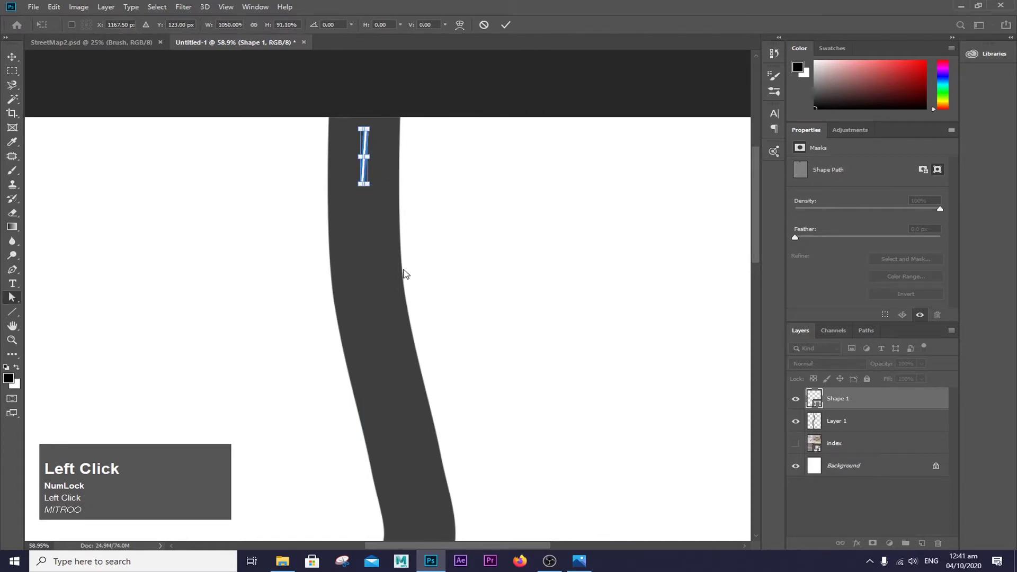
key(Return)
scroll(407, 309, up, 3)
key(ctrl+t)
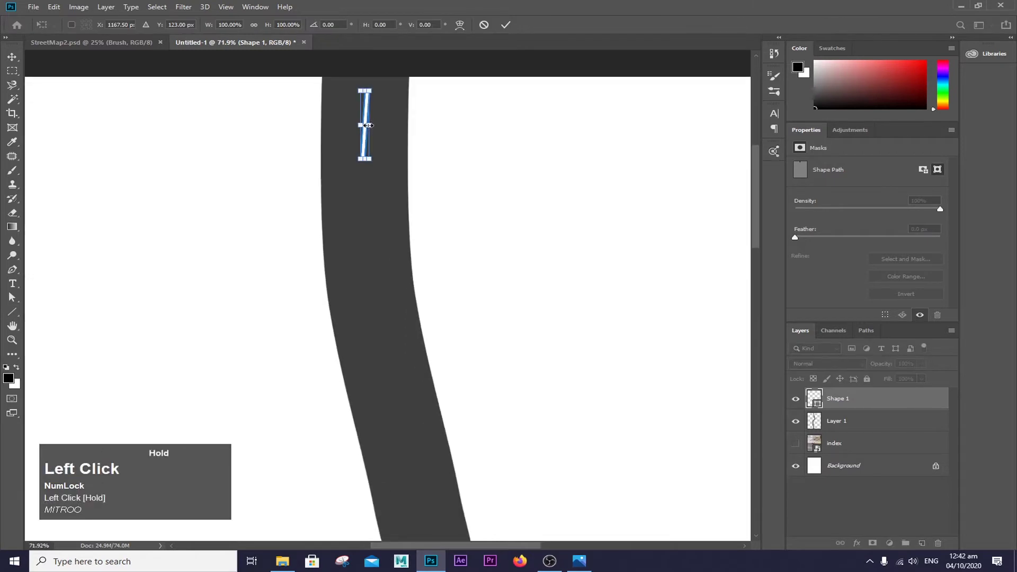
drag(369, 225, 376, 225)
click(393, 348)
scroll(389, 318, down, 6)
scroll(386, 193, up, 3)
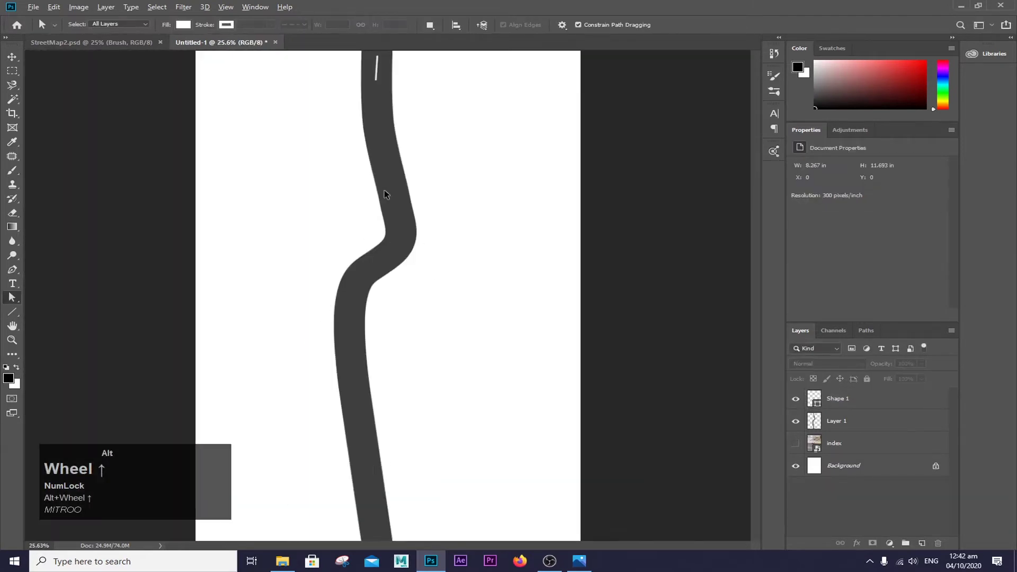
click(371, 148)
drag(370, 172, 370, 168)
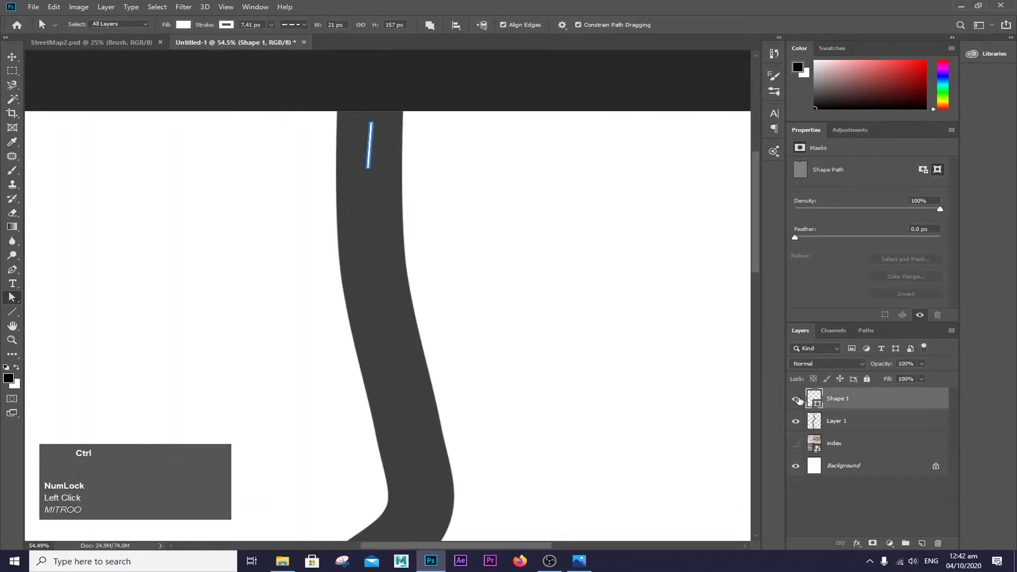
Duplicate the centre-line dash layer within the same document and keep the copy selected.
right_click(870, 405)
click(739, 147)
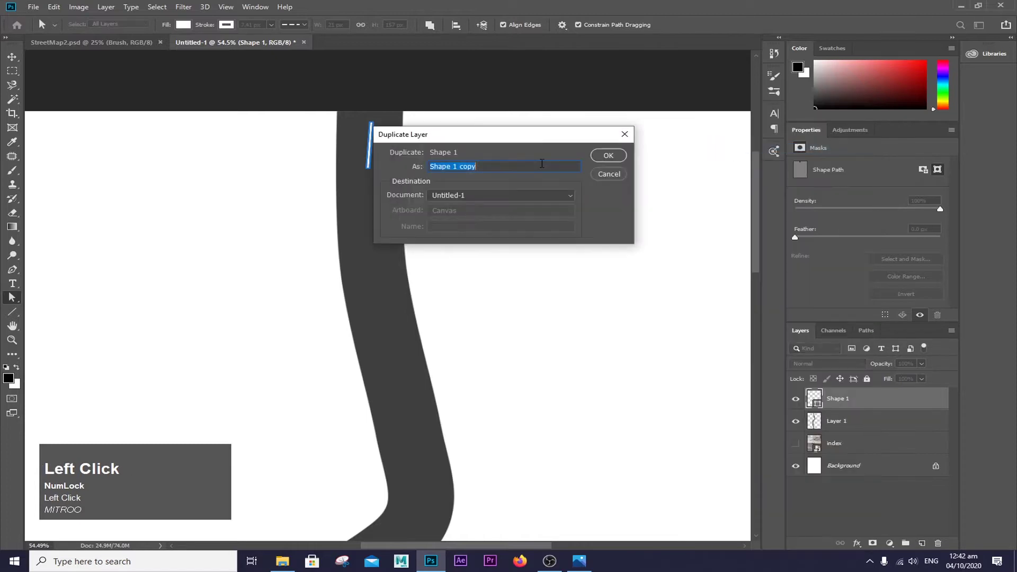
click(610, 158)
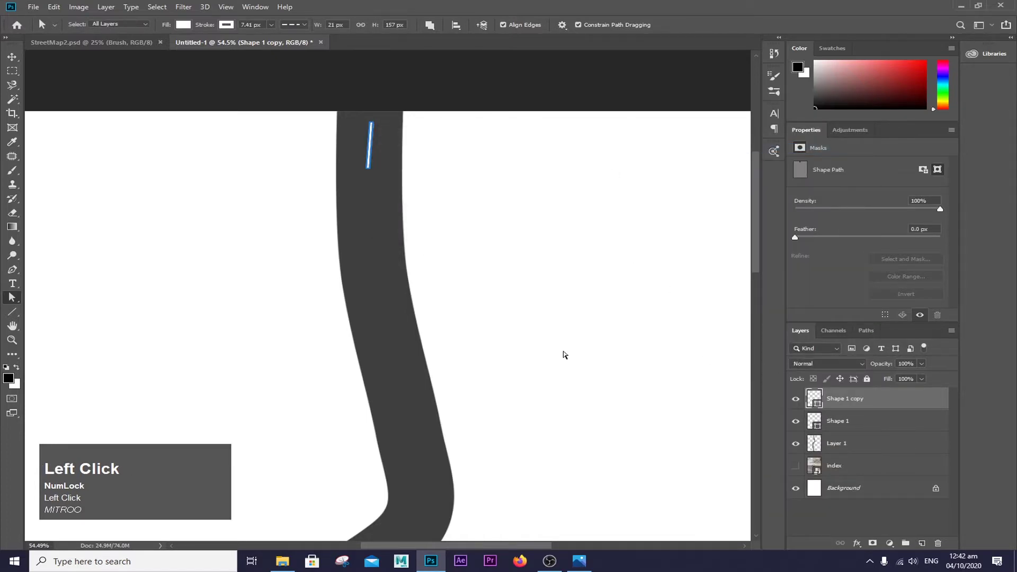
click(855, 421)
click(854, 403)
Move the copied dash farther down the road, rotate it to follow the curve, and align the original dash with the road's direction.
key(ctrl+t)
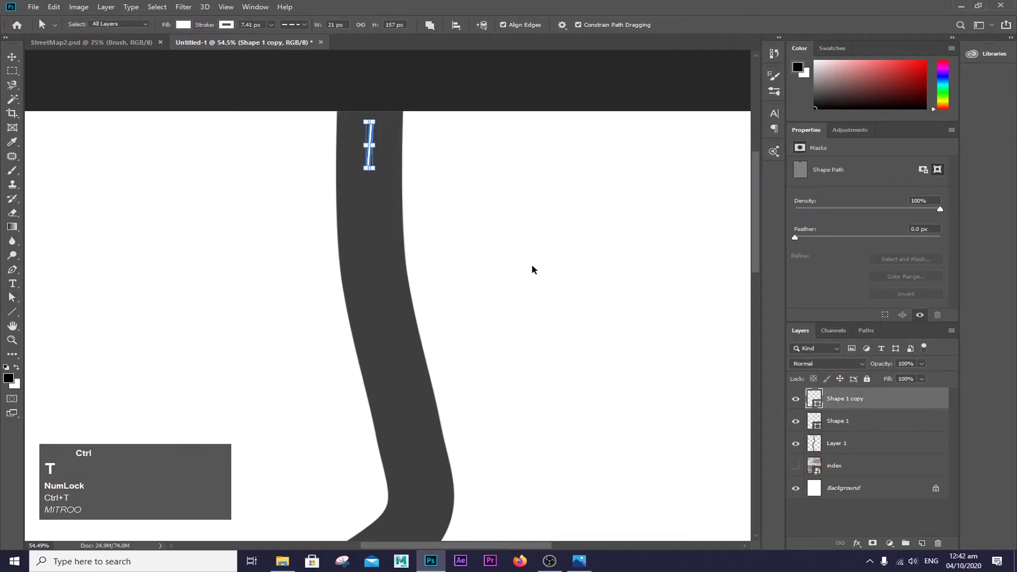
drag(369, 147, 371, 216)
drag(376, 263, 386, 261)
drag(371, 218, 376, 282)
key(Return)
click(848, 422)
key(ctrl+t)
key(Return)
Duplicate the dash twice more and place the copies down the road as far as the bend, each rotated to the road's direction.
click(848, 399)
key(ctrl+j)
key(ctrl+t)
key(Return)
key(ctrl+t)
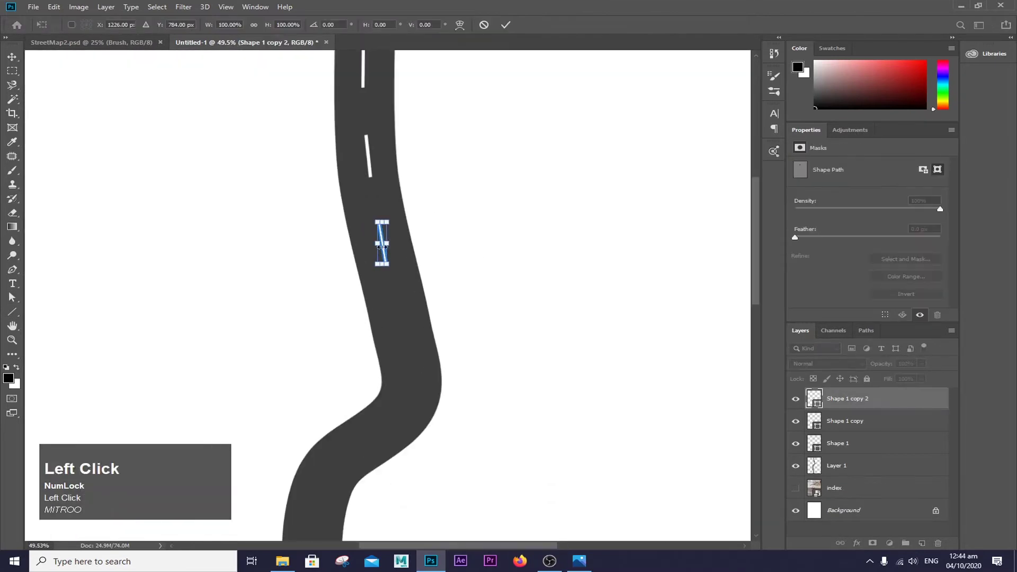
click(368, 154)
key(ctrl+t)
click(382, 276)
key(ctrl+t)
scroll(398, 325, down, 2)
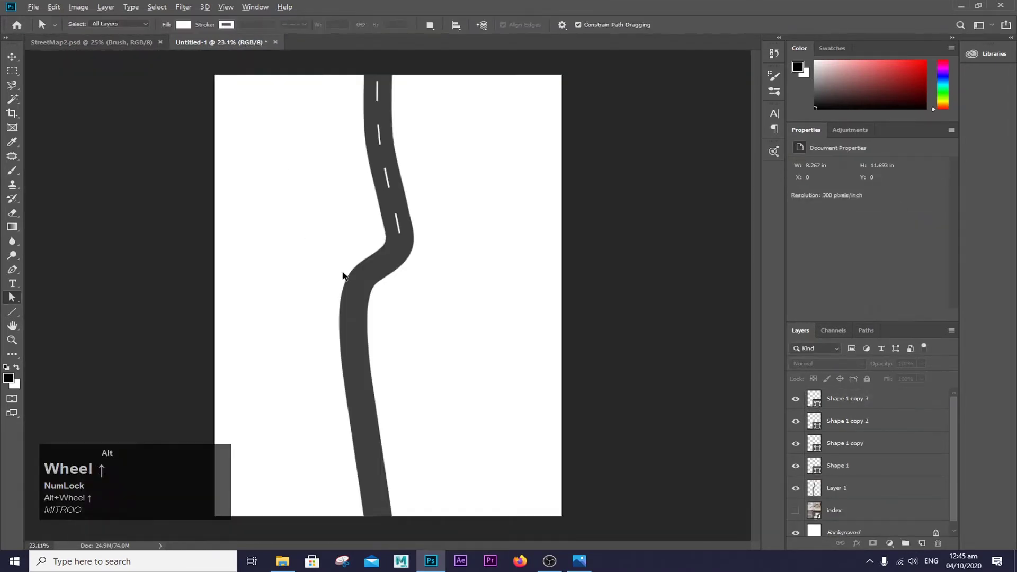
Add six more dash copies through the bend and down to the page's lower edge, rotating each to follow the road.
scroll(341, 277, up, 3)
click(441, 264)
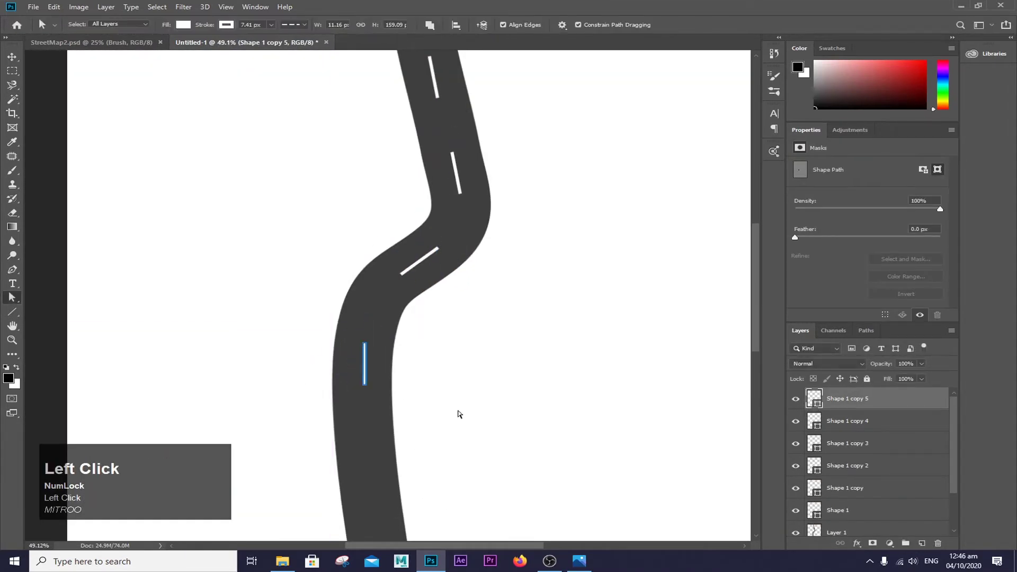
drag(352, 243, 352, 413)
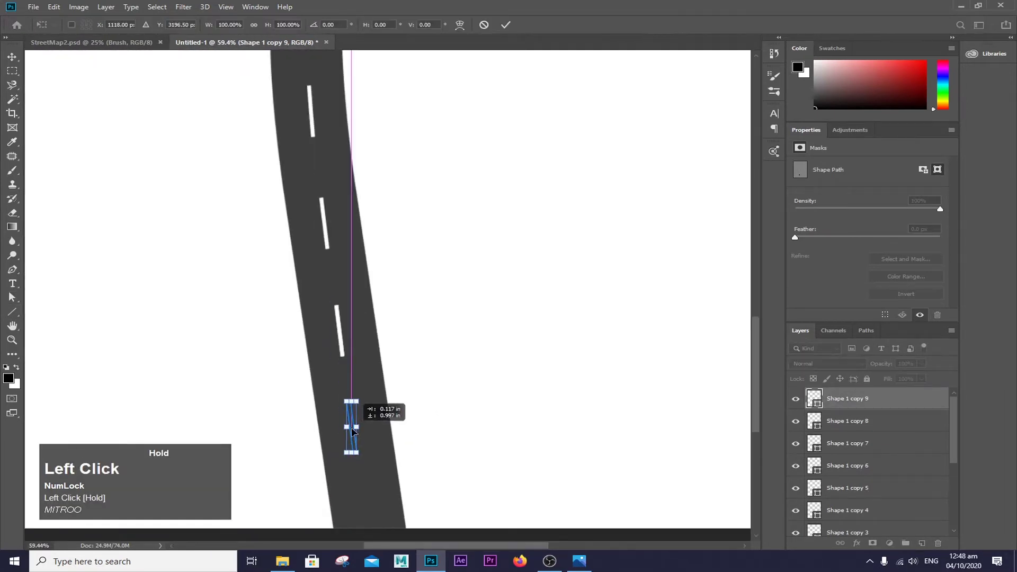
drag(364, 412, 362, 477)
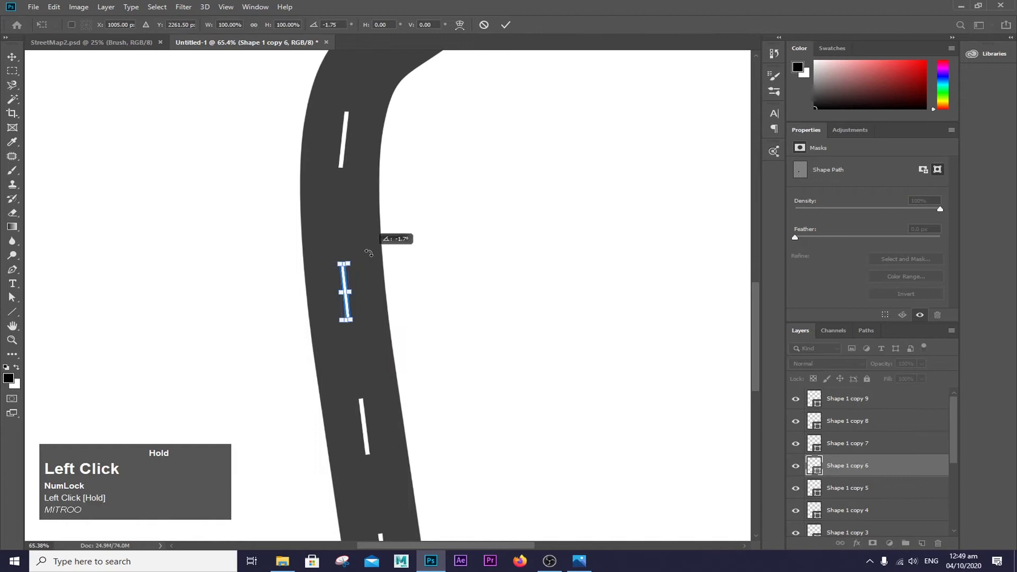
scroll(451, 342, down, 4)
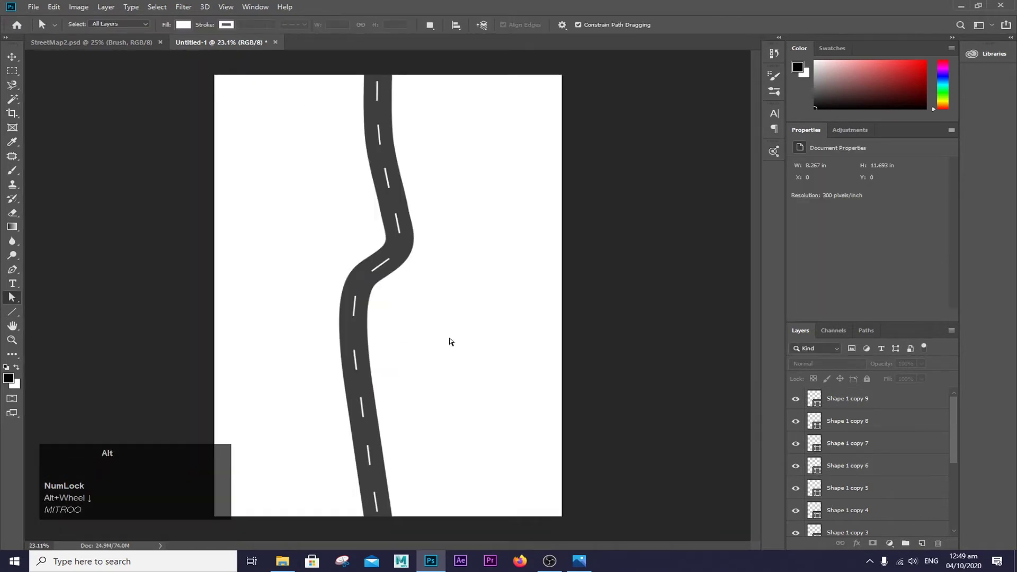
Select all ten centre-line dash layers, from Shape 1 copy 9 down to Shape 1.
click(859, 399)
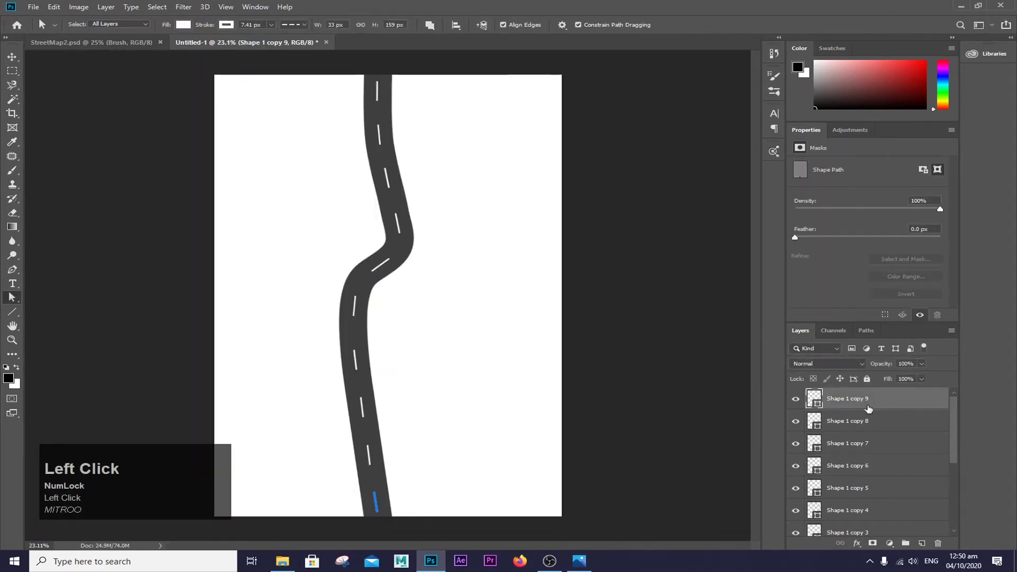
scroll(869, 409, down, 5)
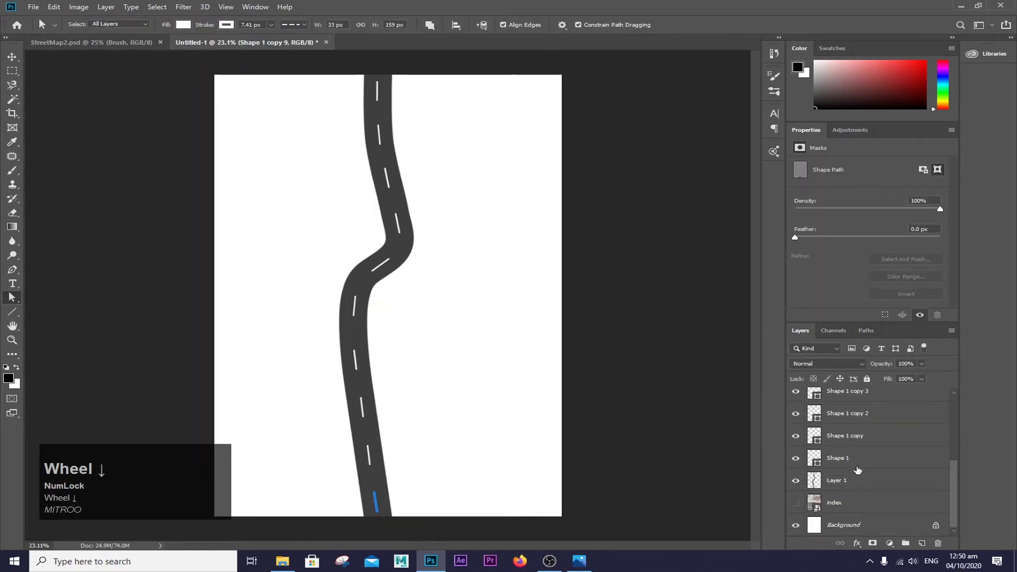
shift+click(850, 460)
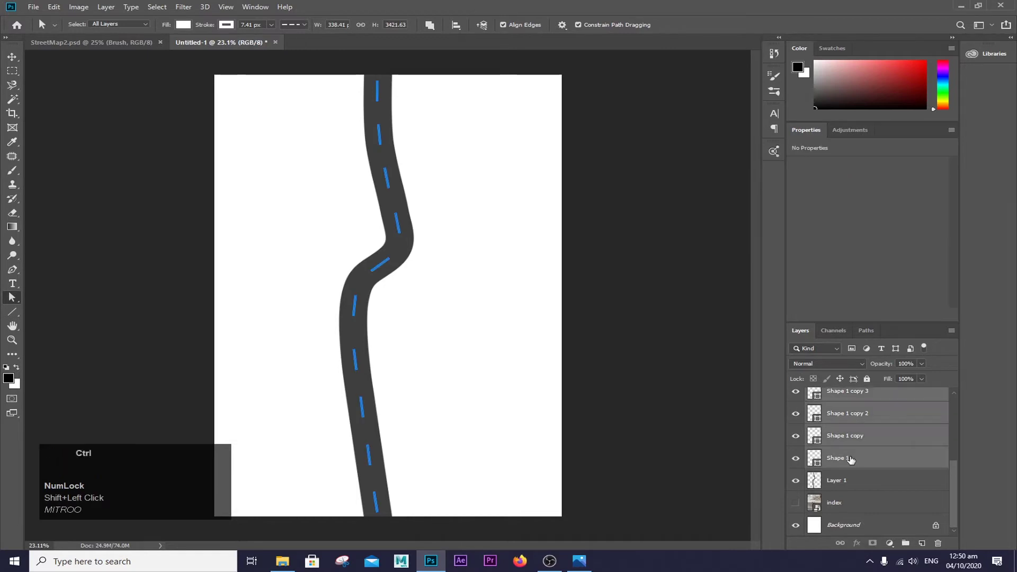
key(ctrl+g)
double_click(851, 399)
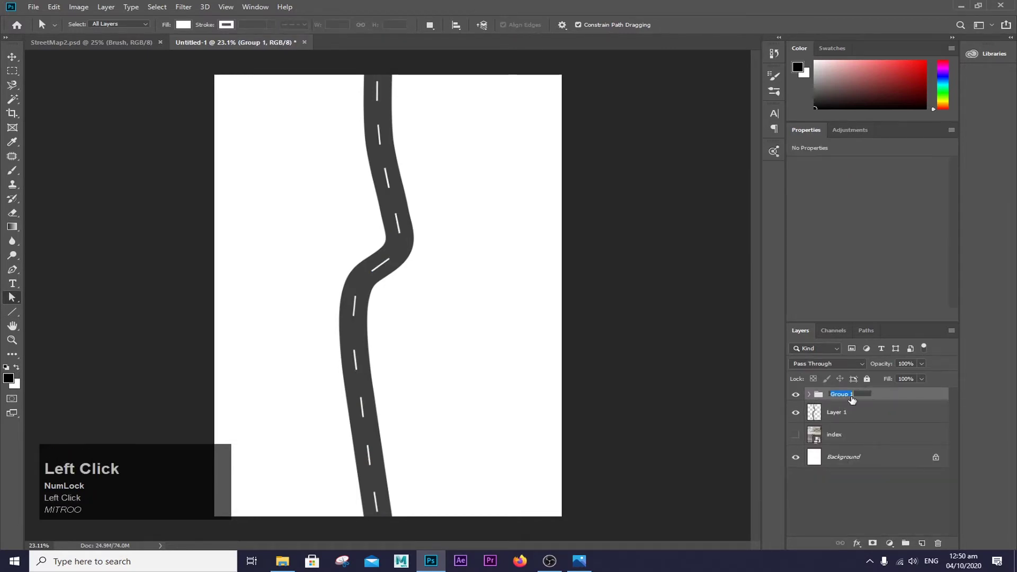
key(shift)
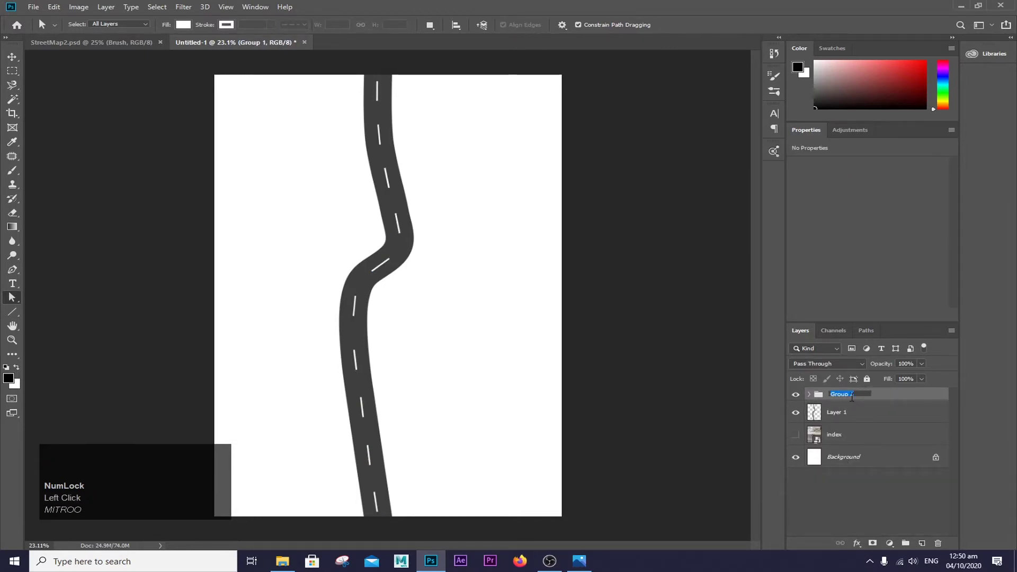
click(859, 476)
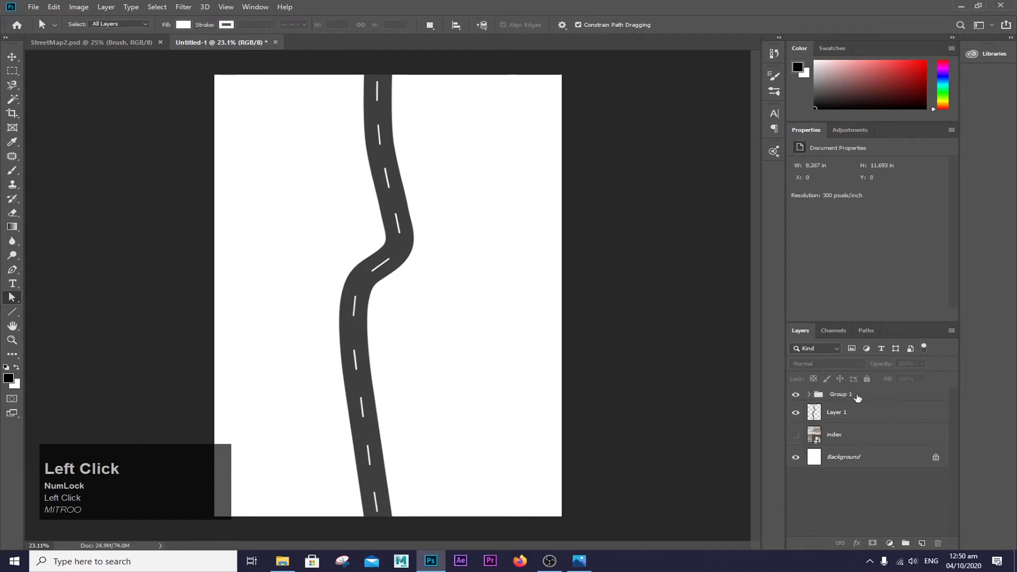
key(ctrl+z)
Add the road's Layer 1 to the selected dash layers, group them all, and name the group Road.
scroll(865, 446, down, 3)
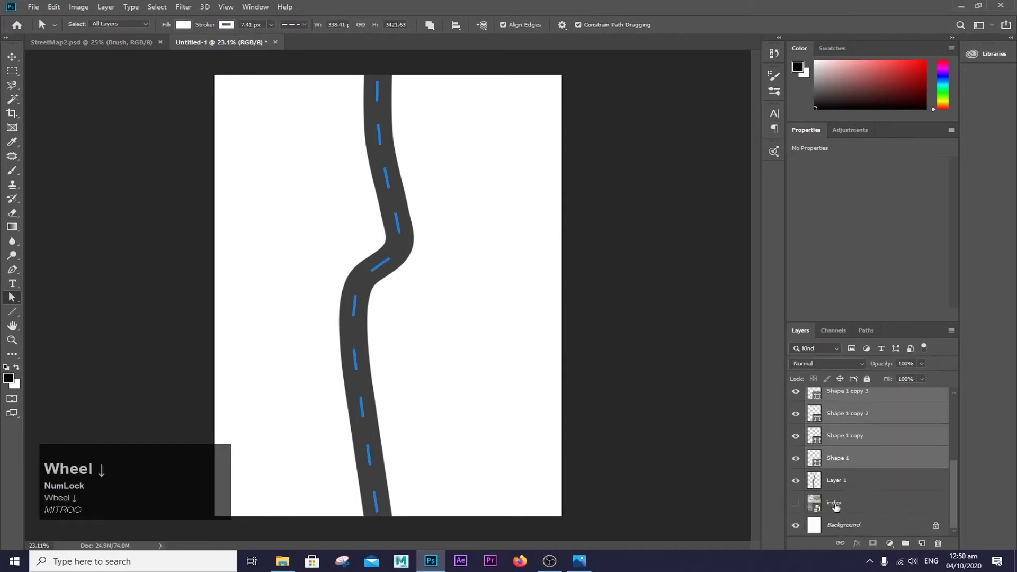
shift+click(848, 483)
key(ctrl+g)
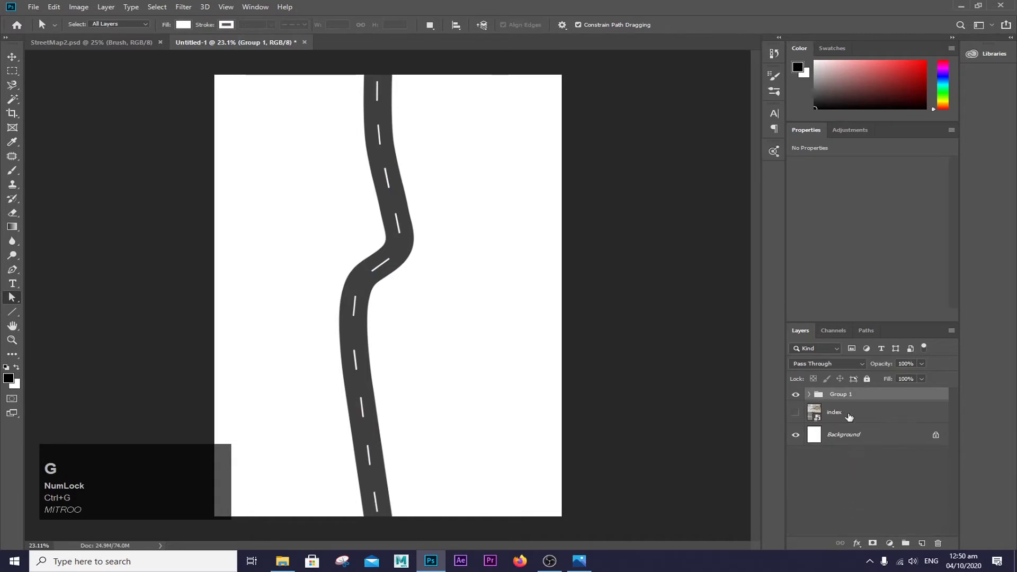
double_click(849, 397)
text(Road)
click(846, 478)
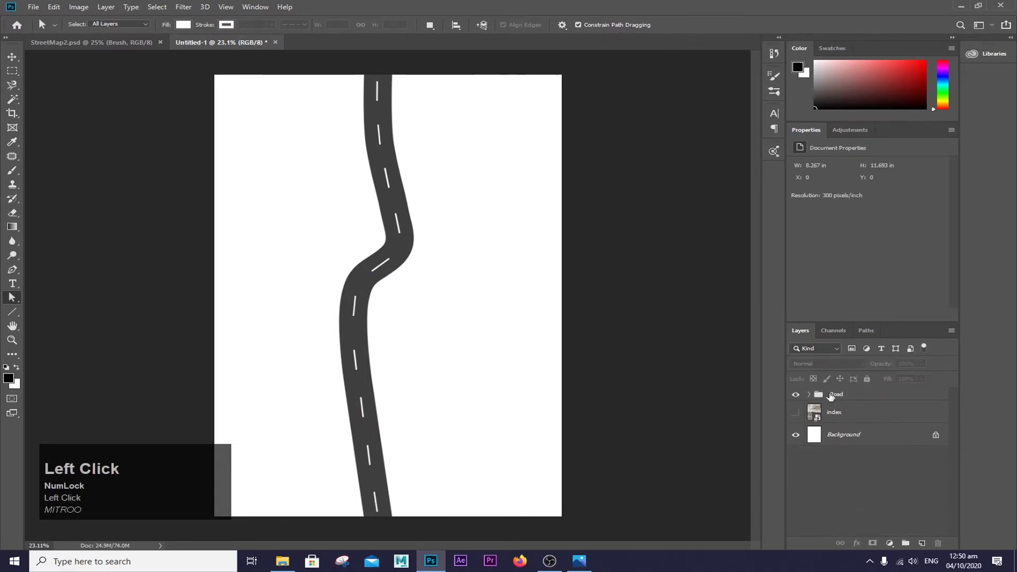
Show the index sketch layer and duplicate the Road group under the name LinkRoad.
click(848, 395)
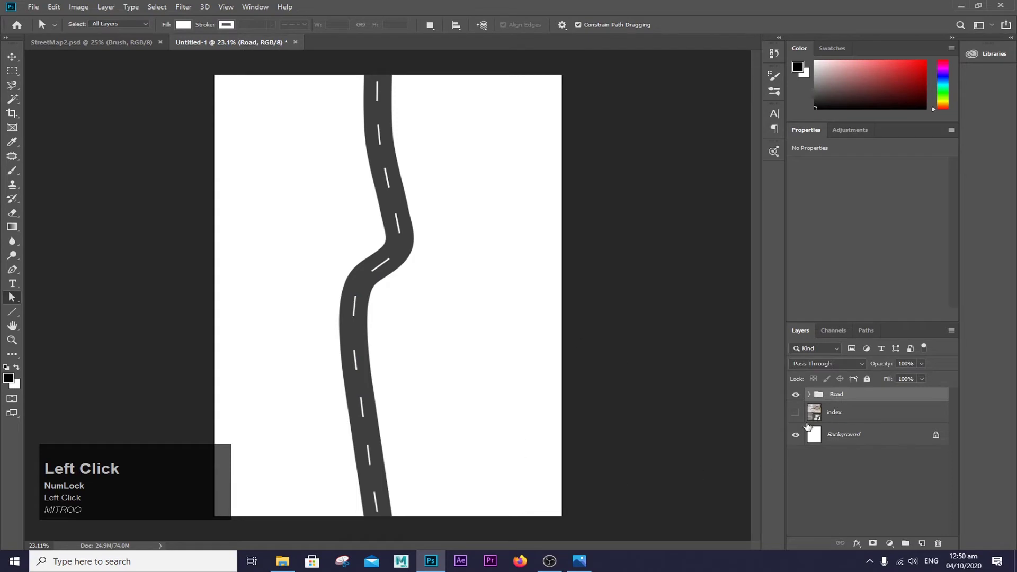
click(796, 413)
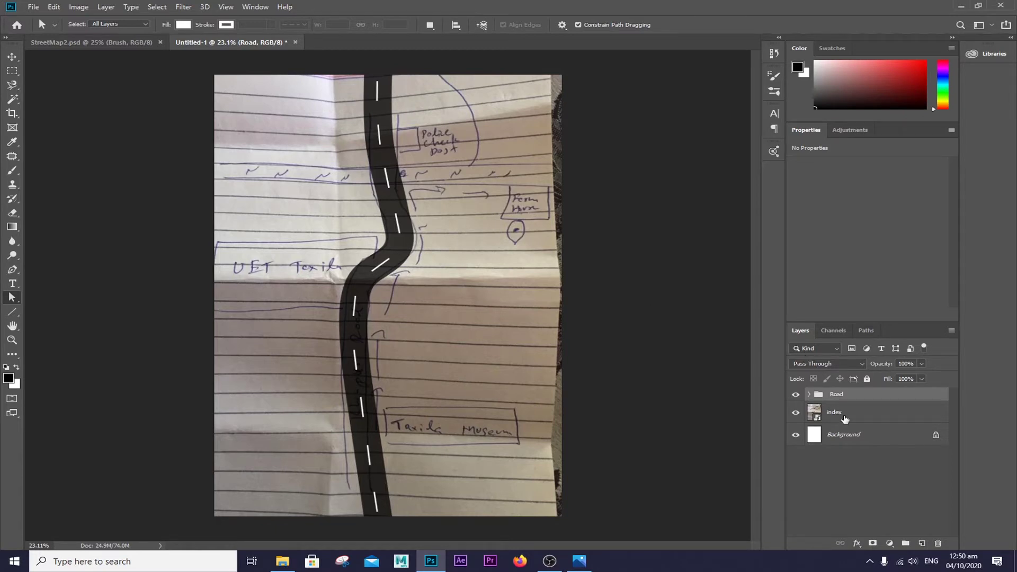
right_click(855, 396)
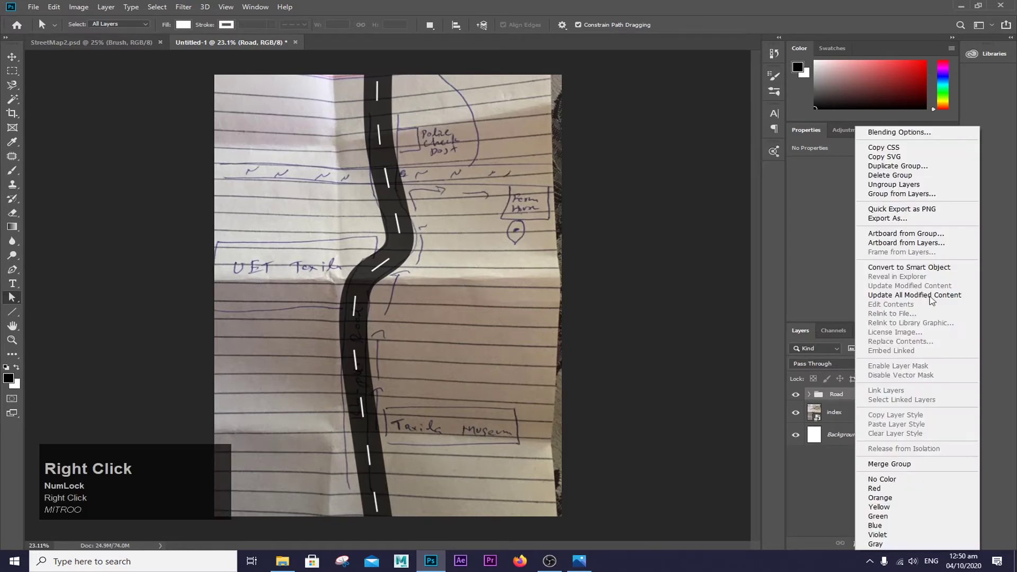
click(899, 167)
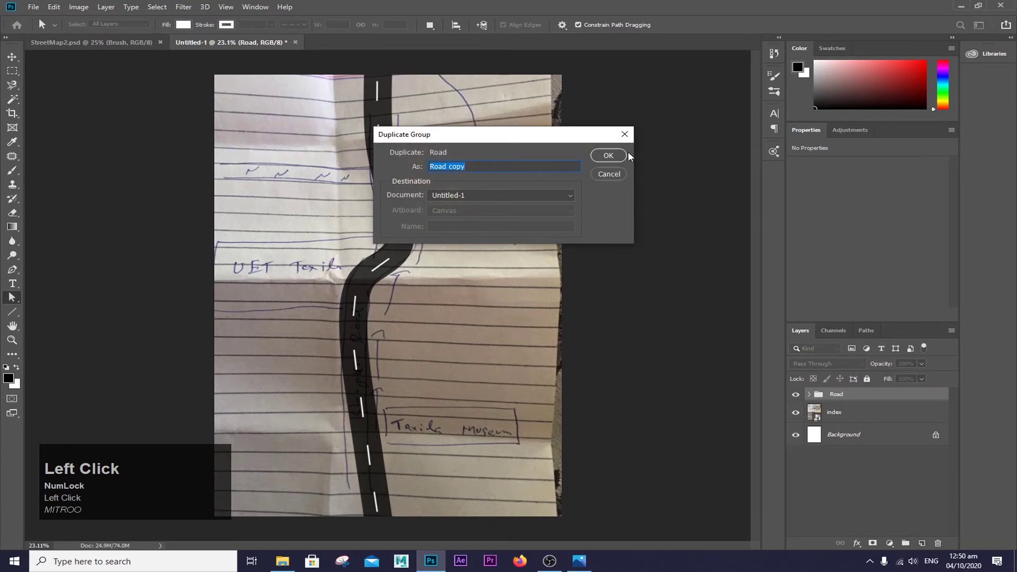
text(Li)
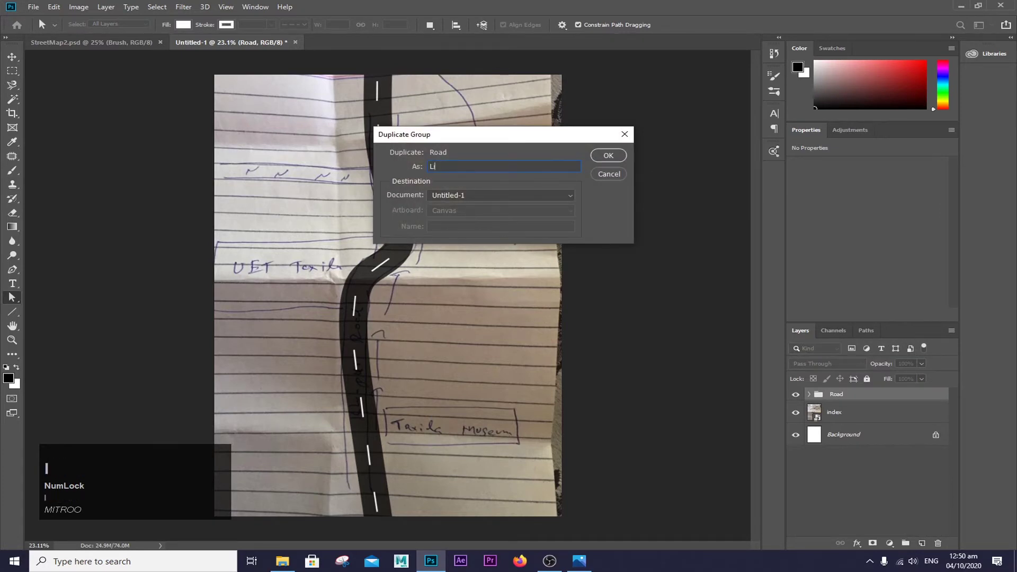
text(nkRoad)
click(610, 155)
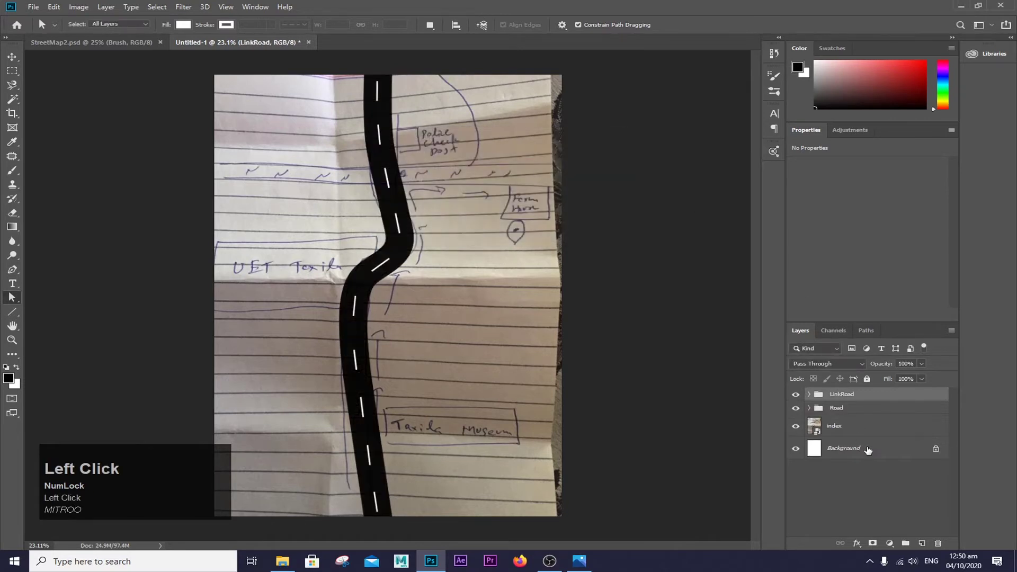
Scale down and rotate the LinkRoad group to run horizontally from the main road past the farm house to the page edge, and hide the sketch.
click(842, 397)
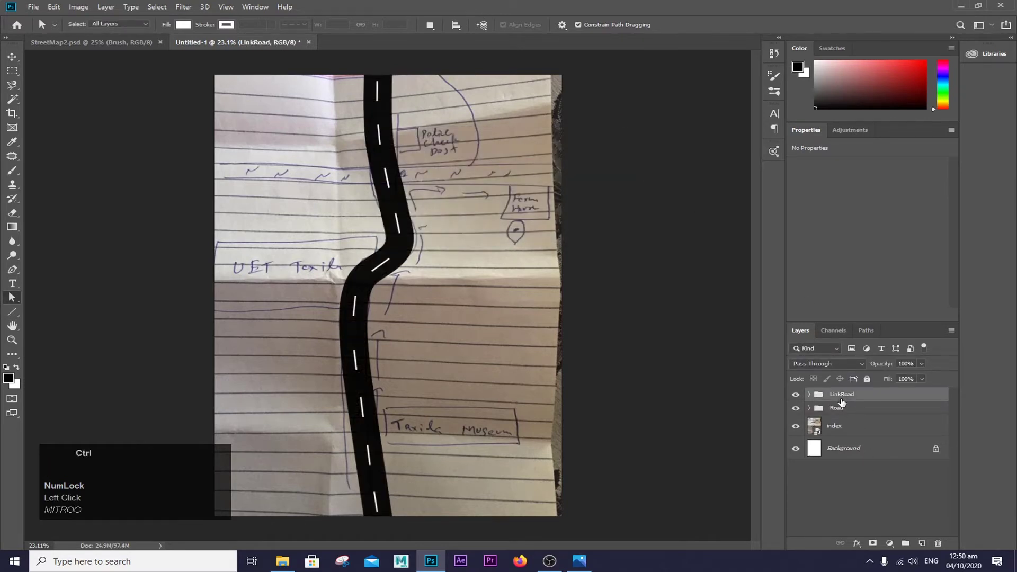
key(ctrl+t)
mouse_move(412, 517)
mouse_down()
mouse_move(375, 416)
mouse_move(371, 325)
mouse_move(345, 325)
mouse_move(339, 342)
mouse_move(364, 357)
mouse_move(357, 391)
mouse_move(554, 234)
mouse_move(548, 217)
mouse_up()
click(344, 209)
click(796, 426)
click(796, 426)
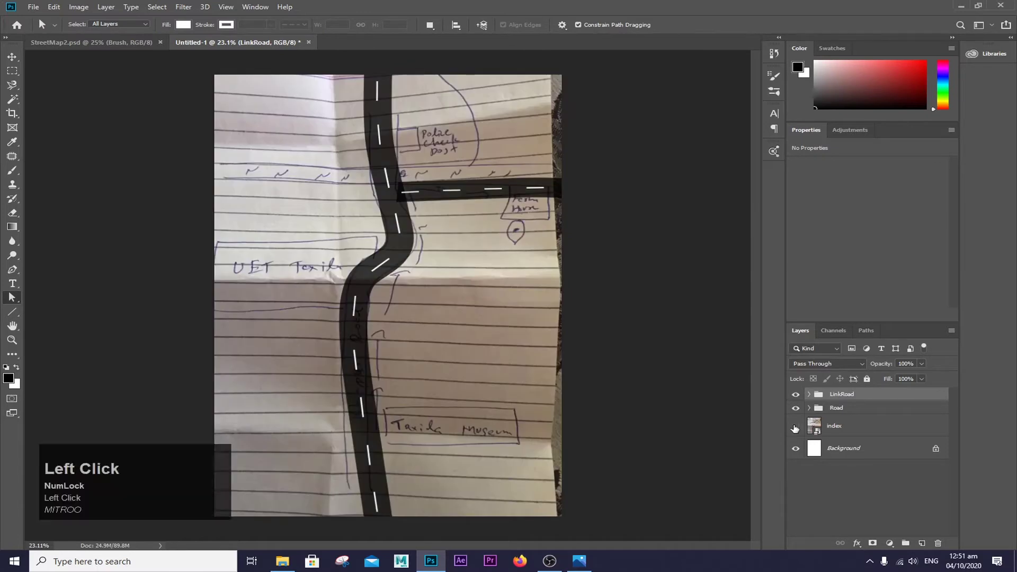
click(796, 426)
Add a white outside Stroke and a black Drop Shadow to Layer 1 in the Road group.
click(810, 408)
scroll(858, 460, down, 3)
scroll(859, 461, down, 3)
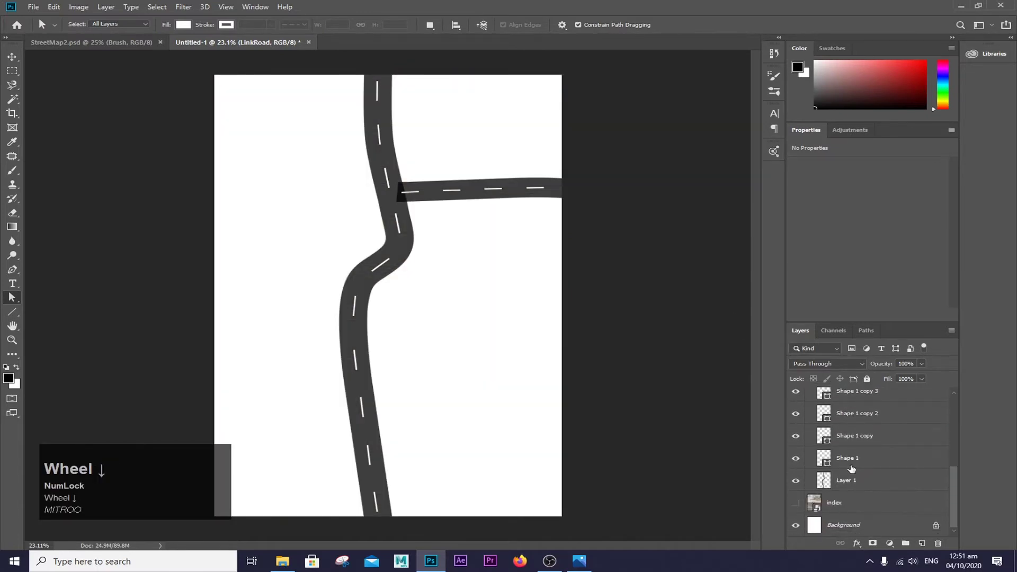
double_click(854, 487)
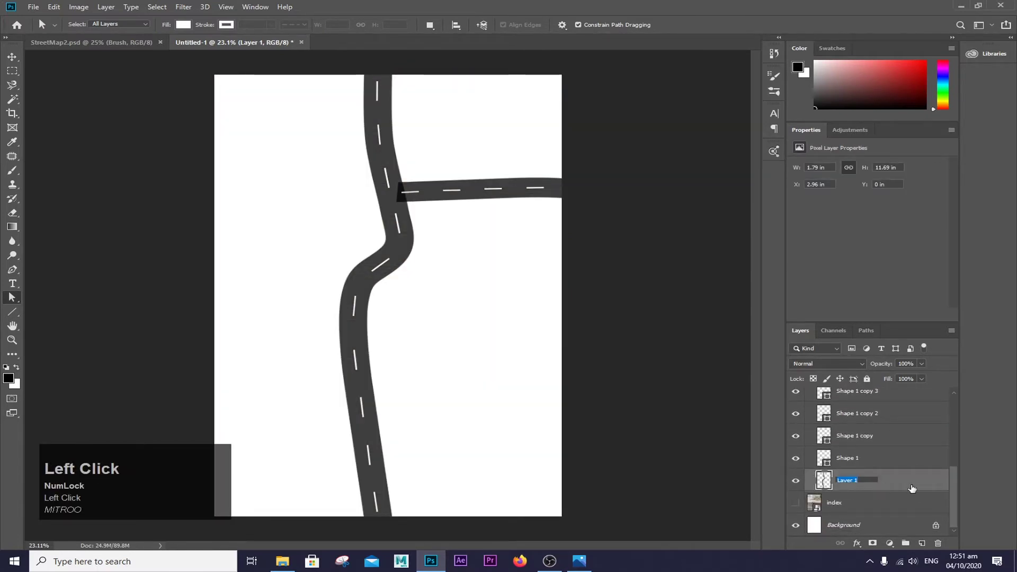
double_click(899, 488)
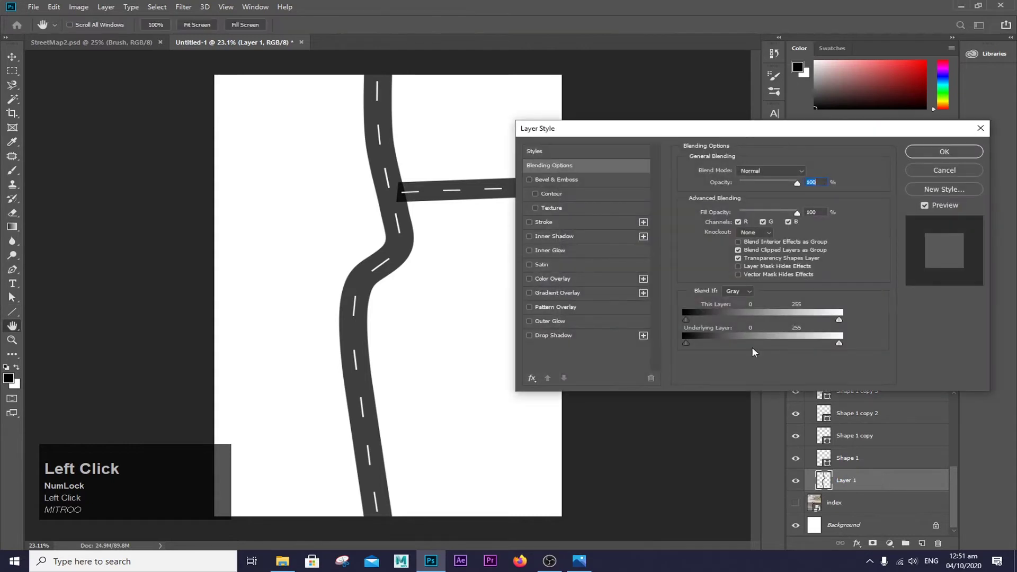
click(543, 220)
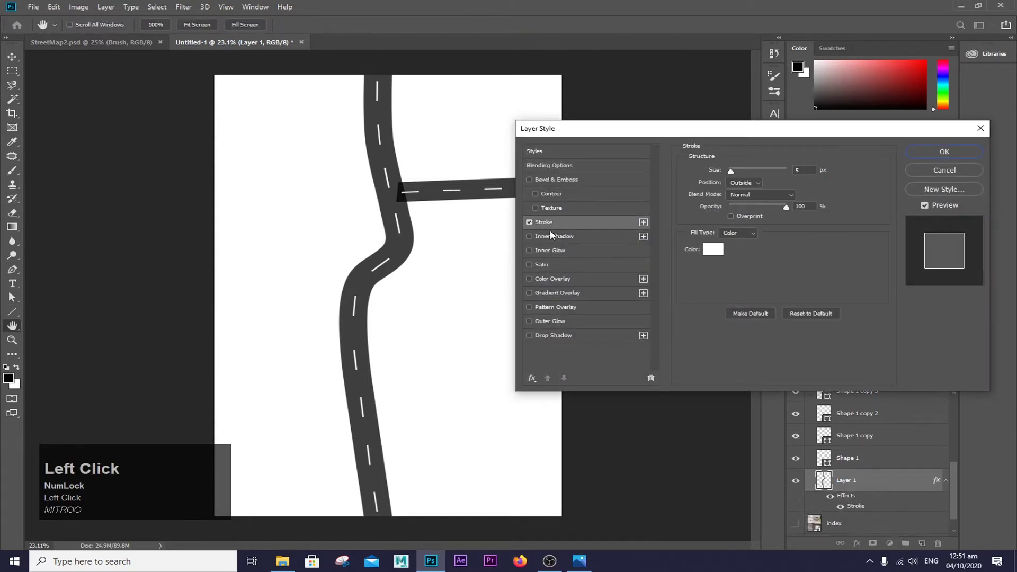
click(555, 335)
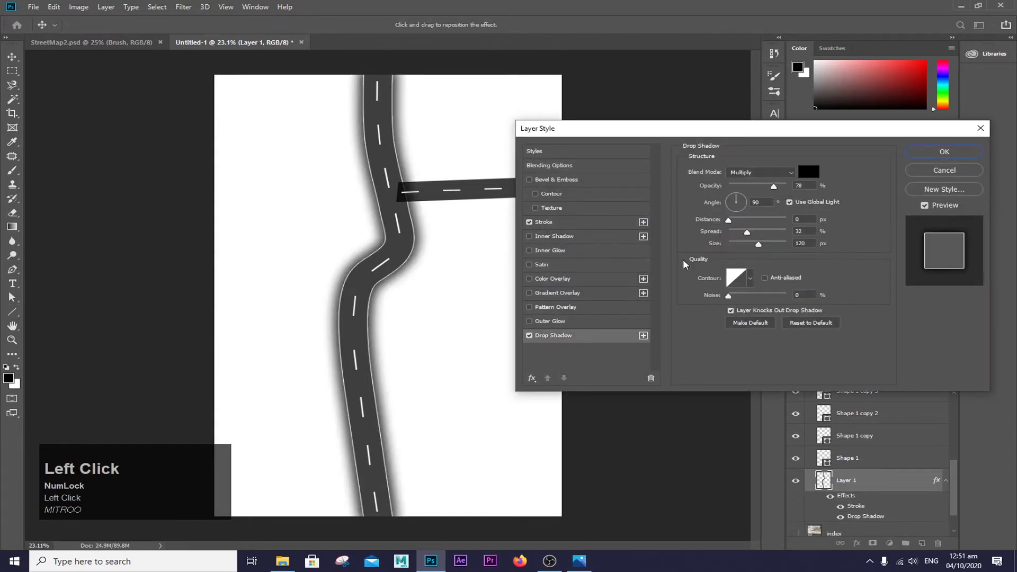
Set the main road's Stroke size to 8 px and its Drop Shadow to 36% spread and 139 px size.
click(562, 222)
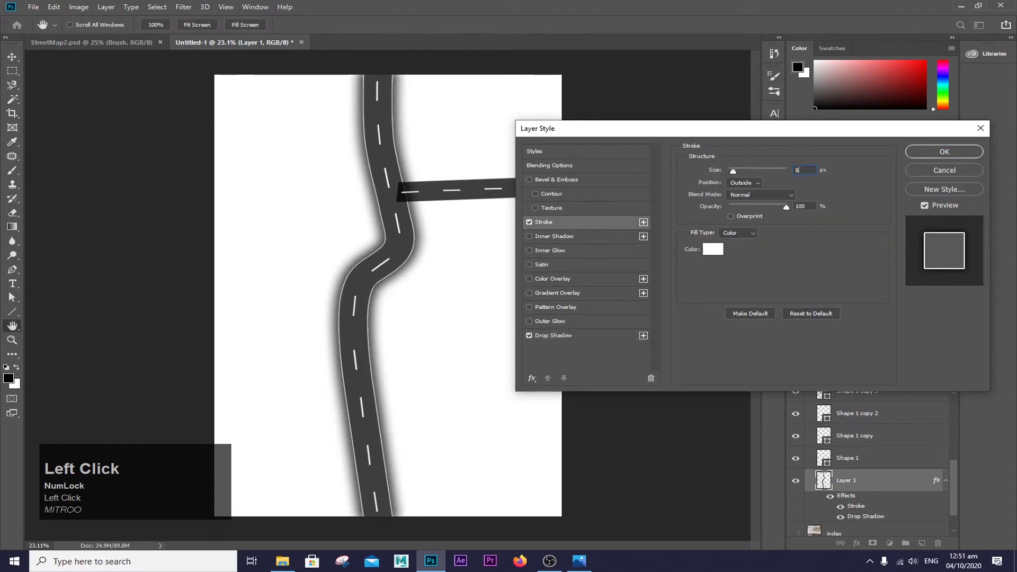
click(555, 335)
drag(747, 233, 755, 233)
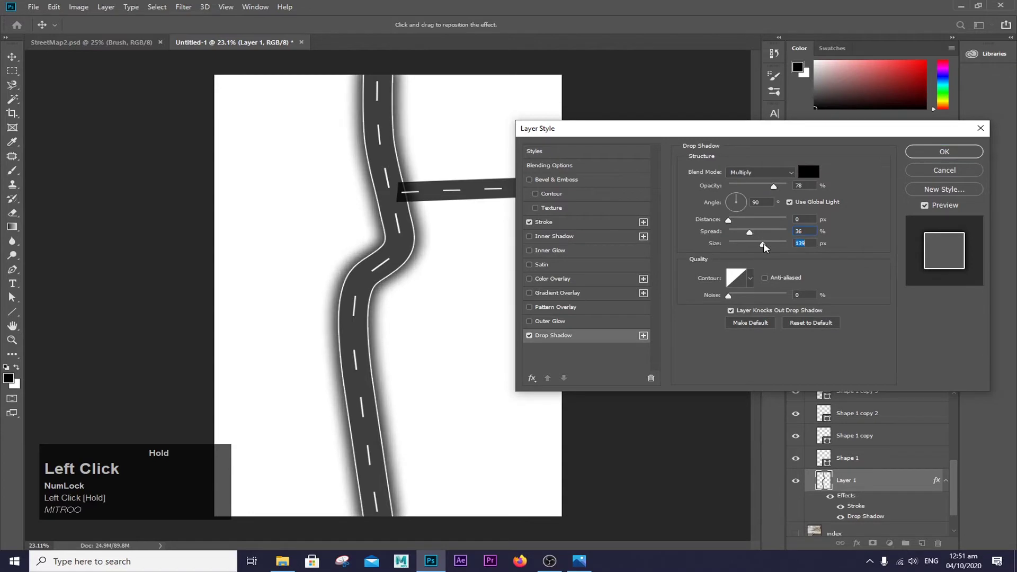
click(944, 151)
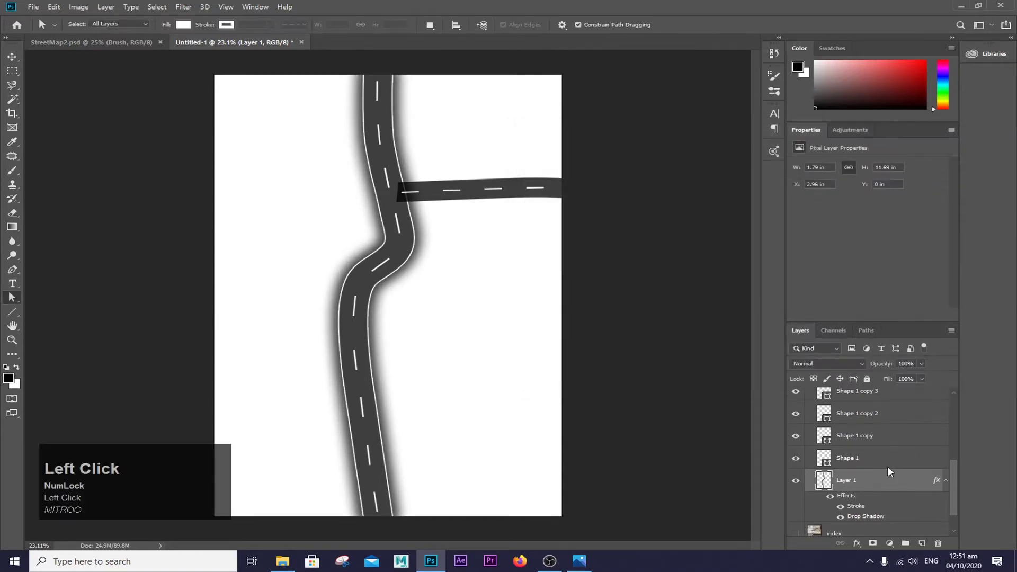
Give Layer 1 in the LinkRoad group an 8 px white Stroke and a Drop Shadow with 36% spread and 139 px size.
scroll(890, 471, up, 5)
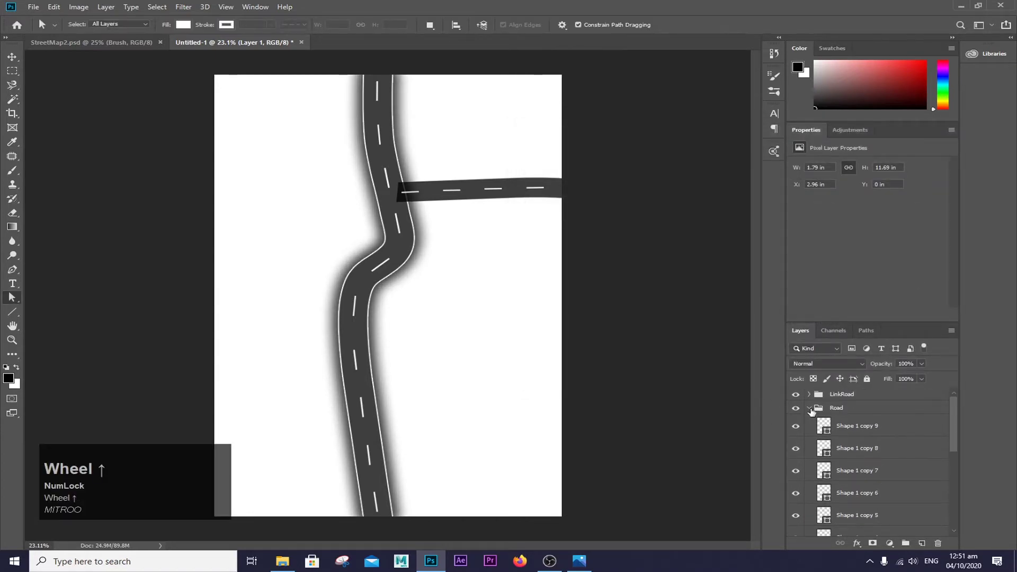
click(810, 409)
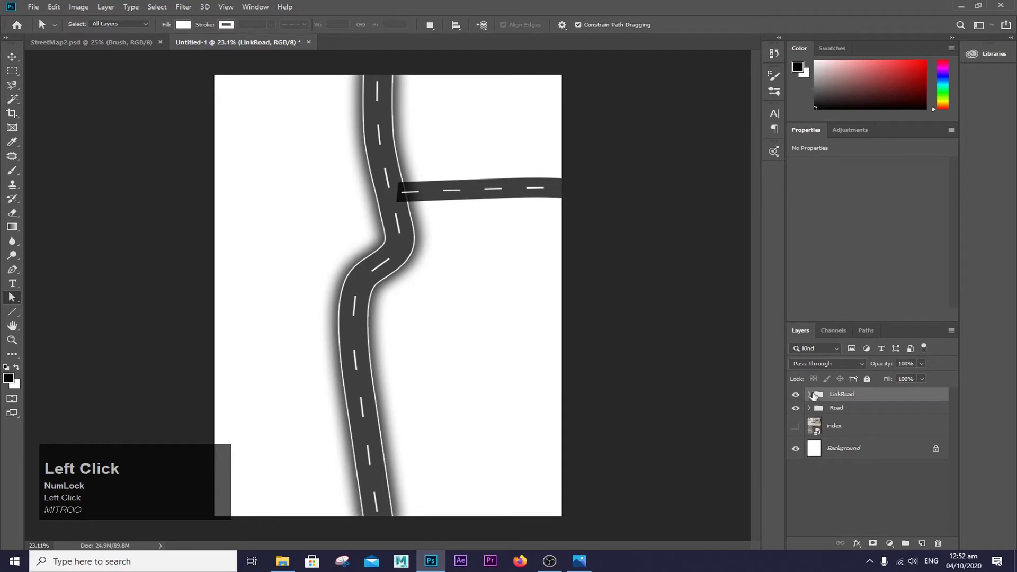
click(809, 395)
scroll(874, 447, down, 5)
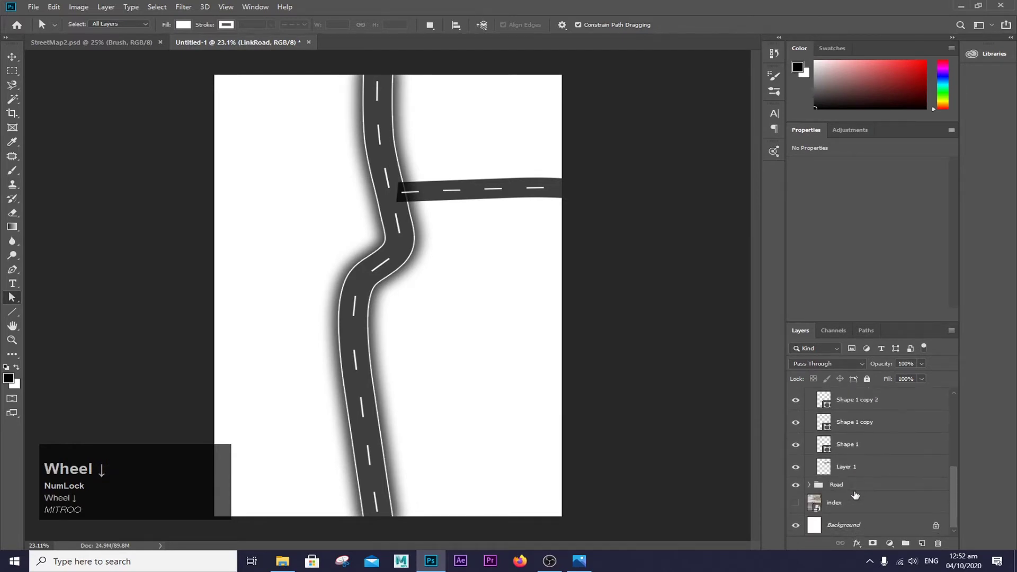
double_click(877, 467)
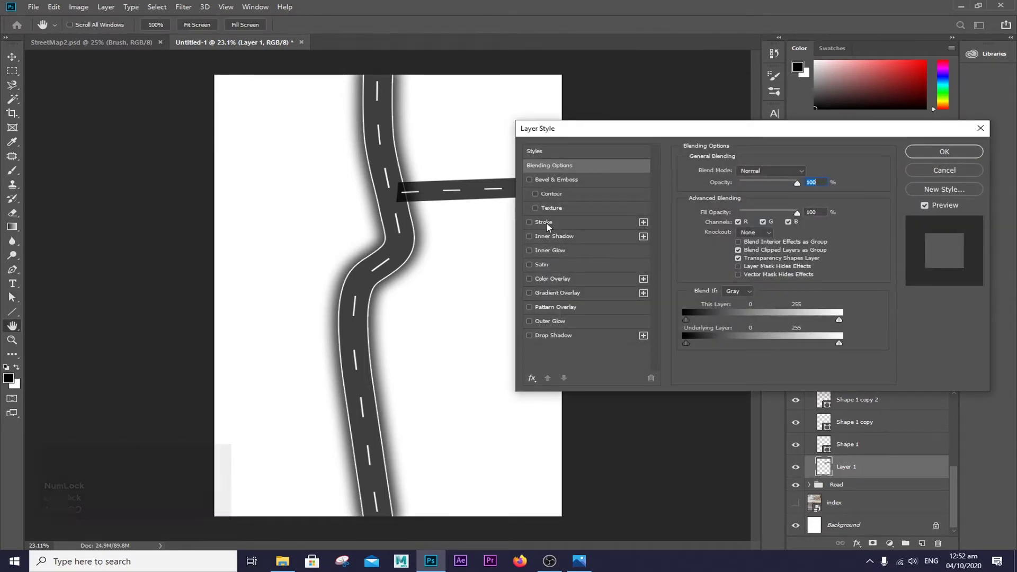
click(546, 221)
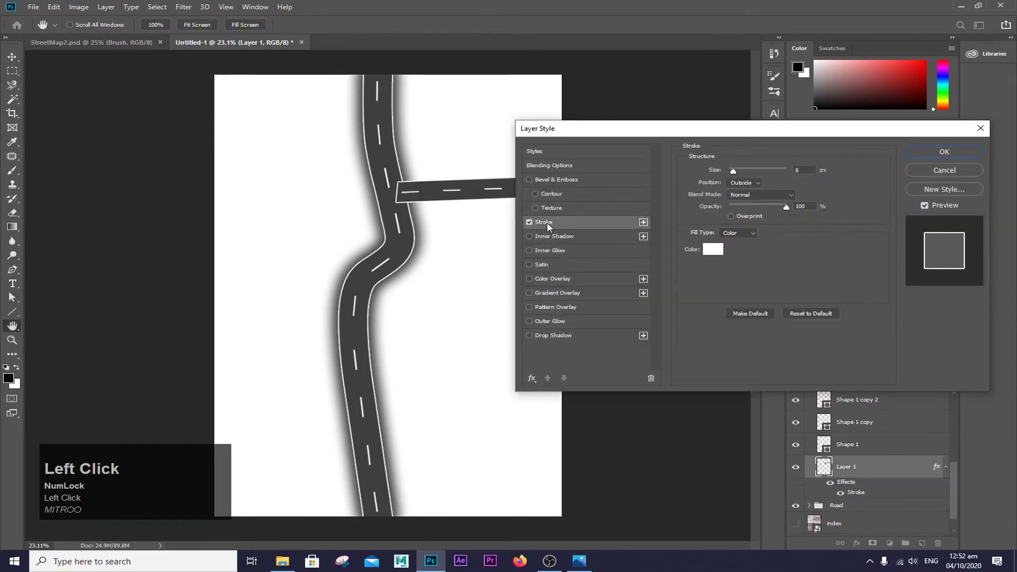
click(550, 336)
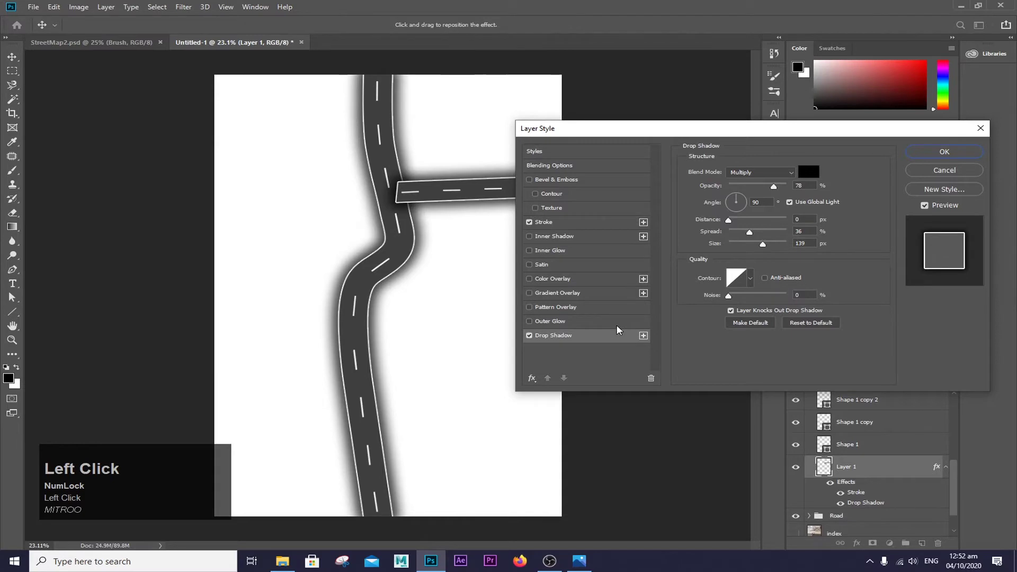
click(943, 152)
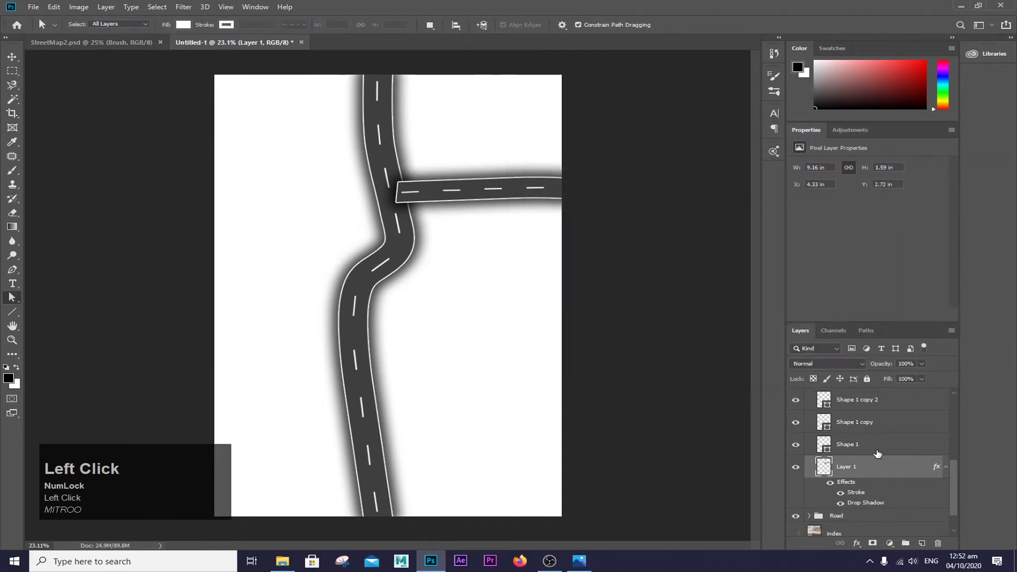
Create a new empty layer above the LinkRoad group for retouching the road junction.
click(875, 499)
click(922, 544)
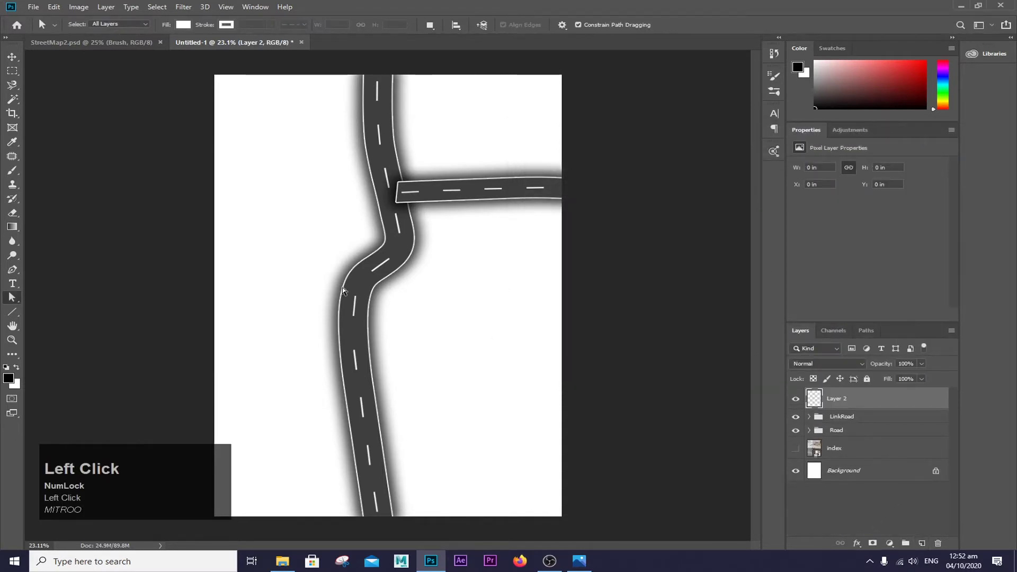
scroll(477, 239, up, 5)
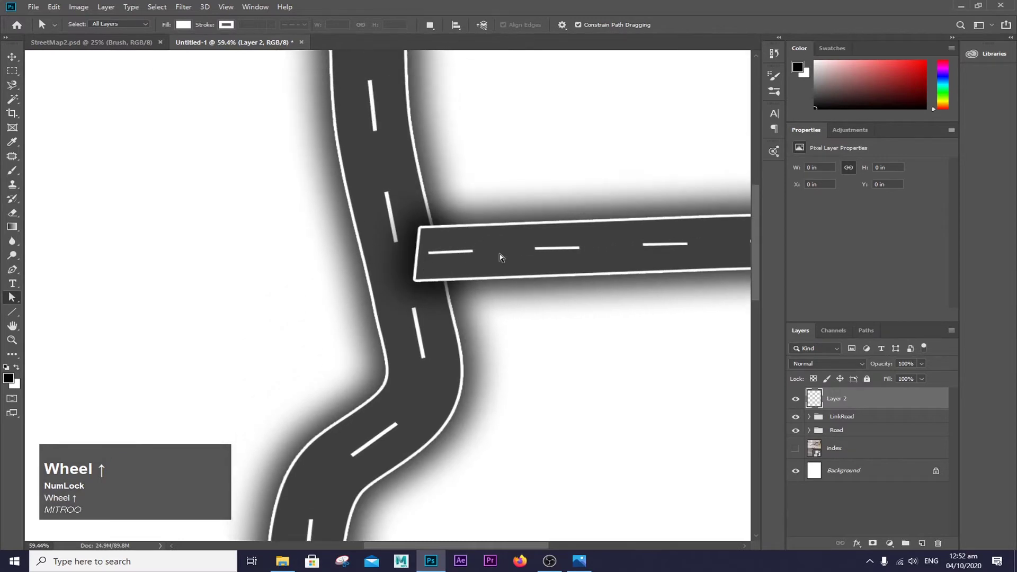
Delete the Shape 1 copy 9 dash closest to the junction from the LinkRoad group and collapse the group.
click(809, 417)
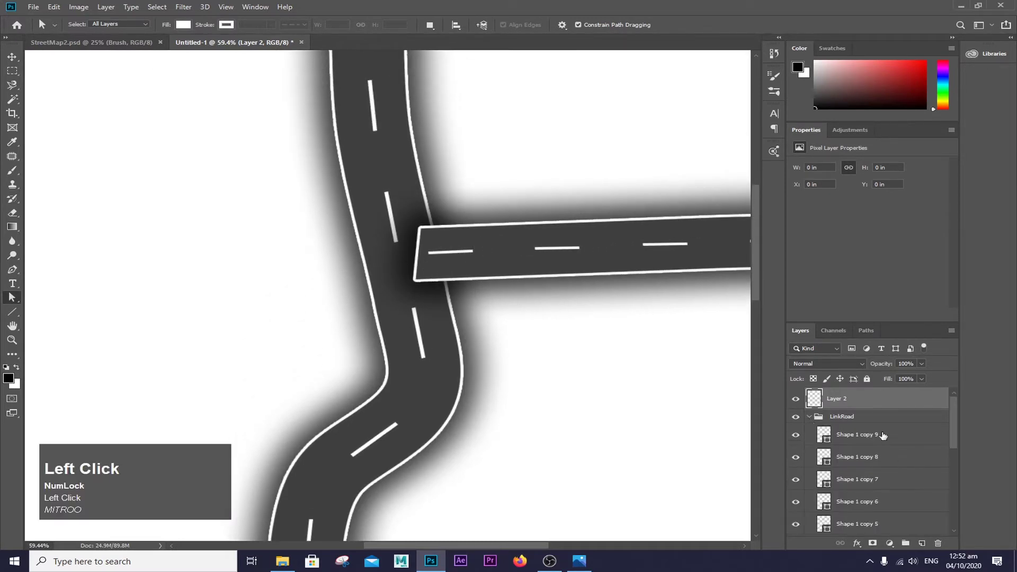
click(882, 435)
right_click(881, 434)
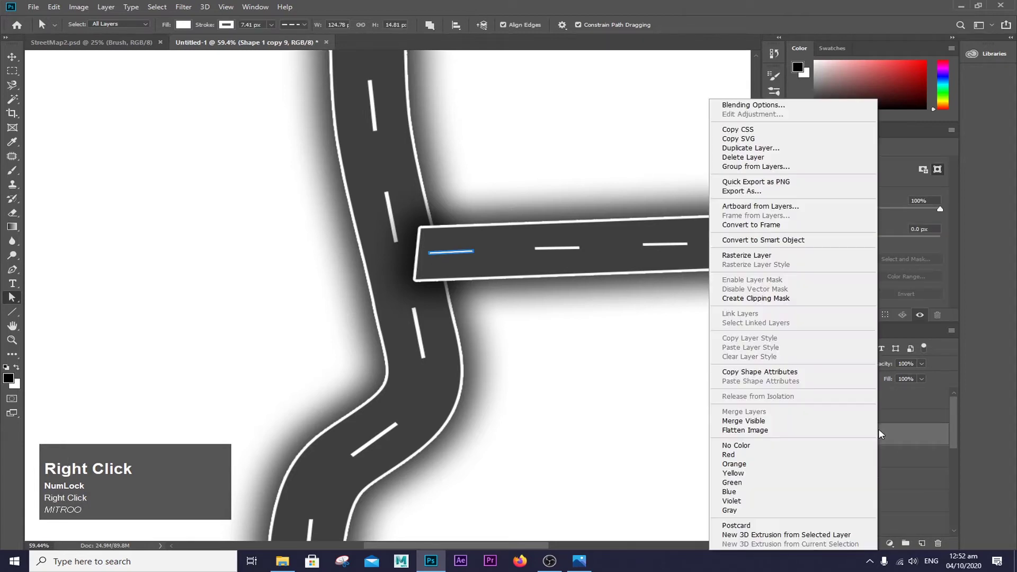
click(884, 419)
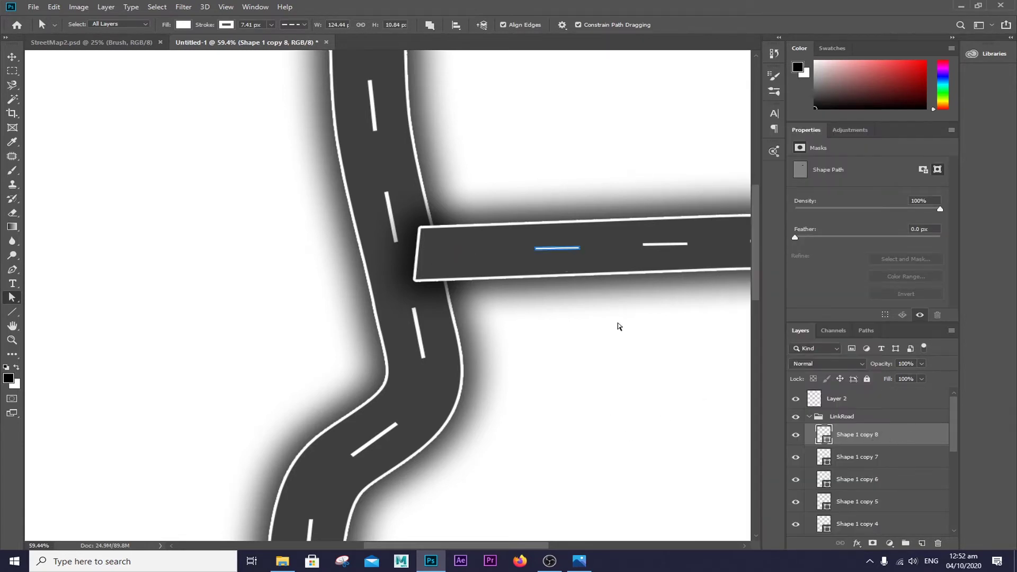
click(810, 417)
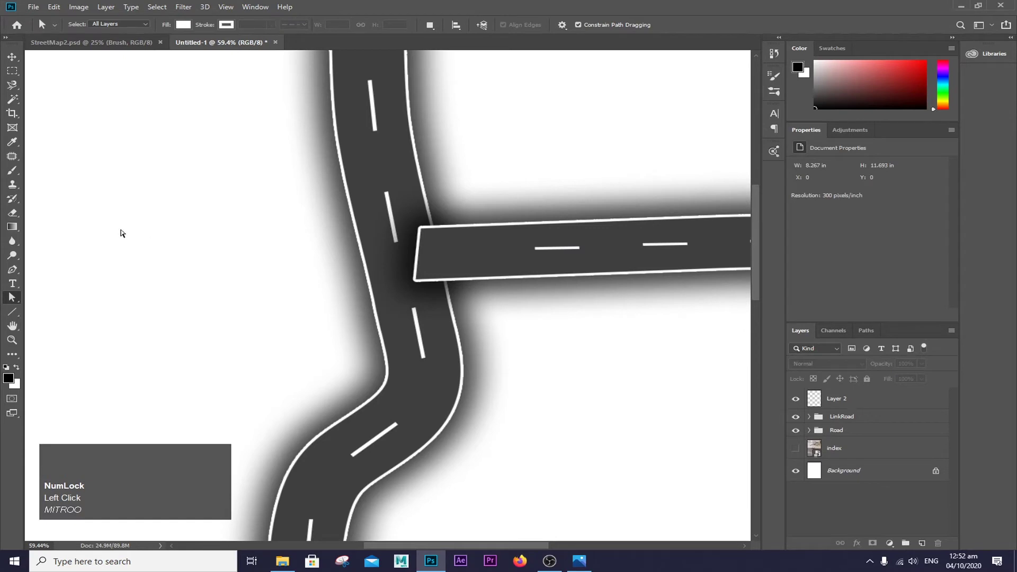
Set up a 77 px Soft Round brush with 0% hardness for painting on Layer 2.
click(12, 171)
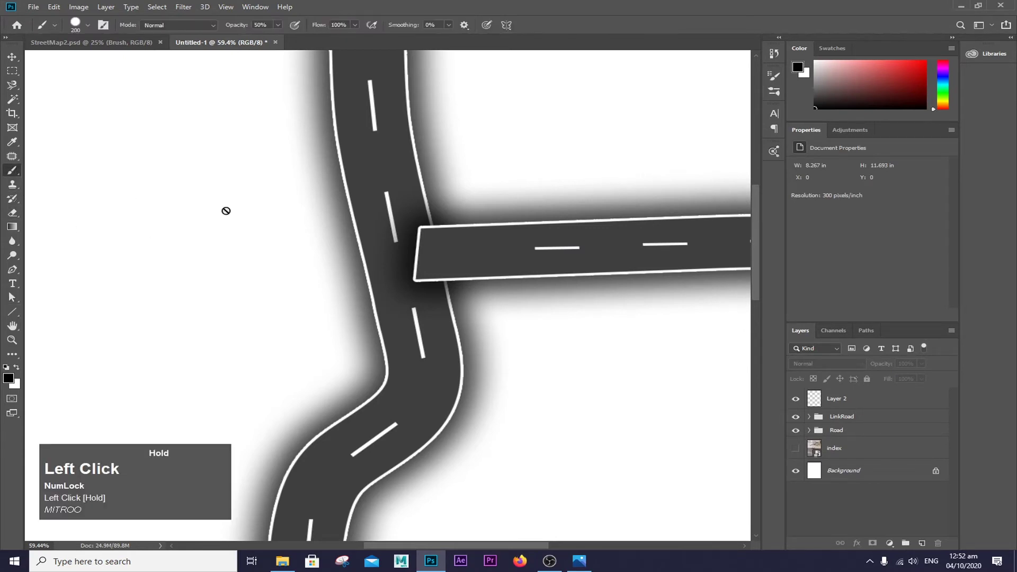
click(838, 399)
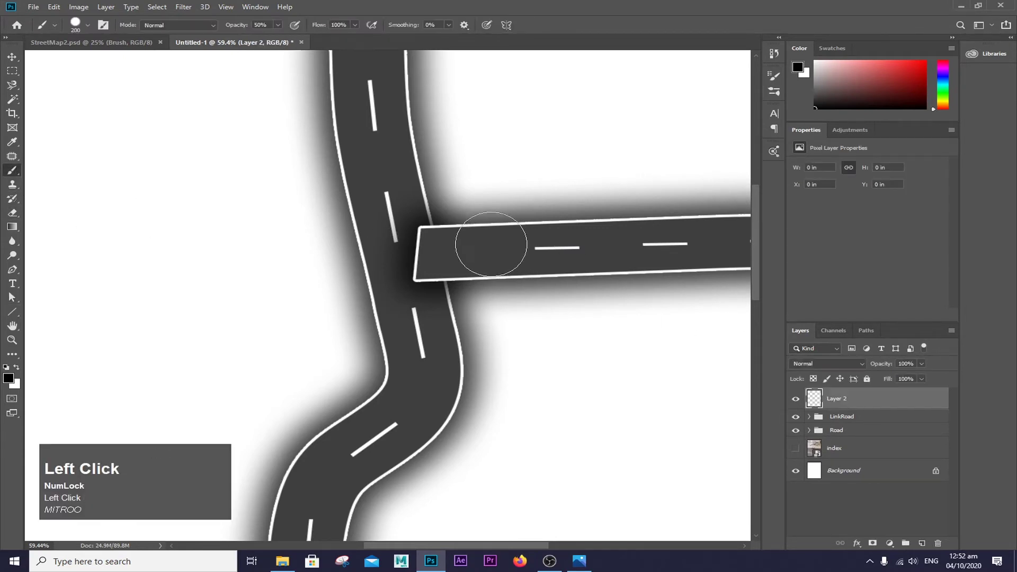
right_click(509, 257)
drag(538, 276, 491, 276)
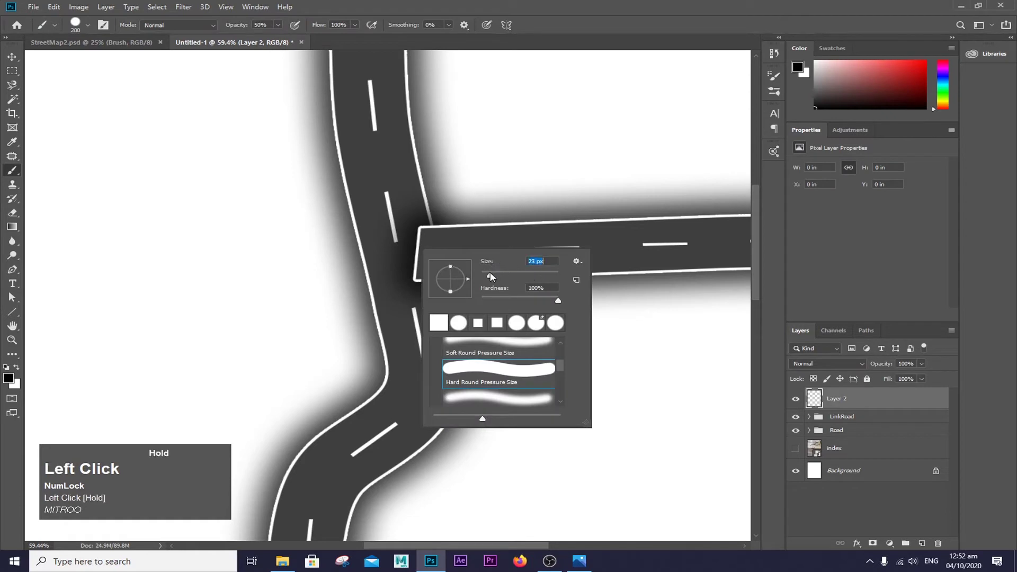
click(454, 324)
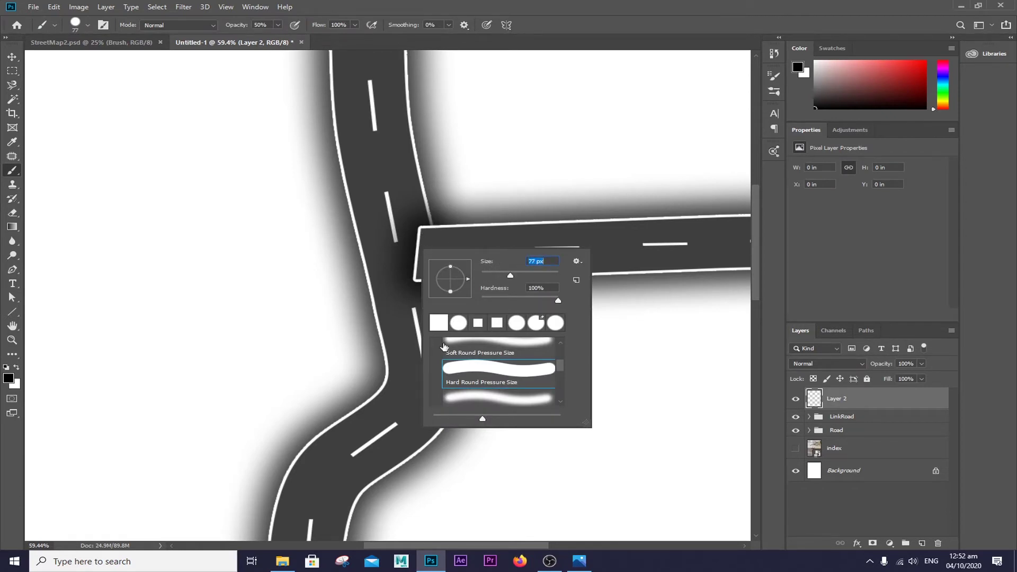
click(506, 375)
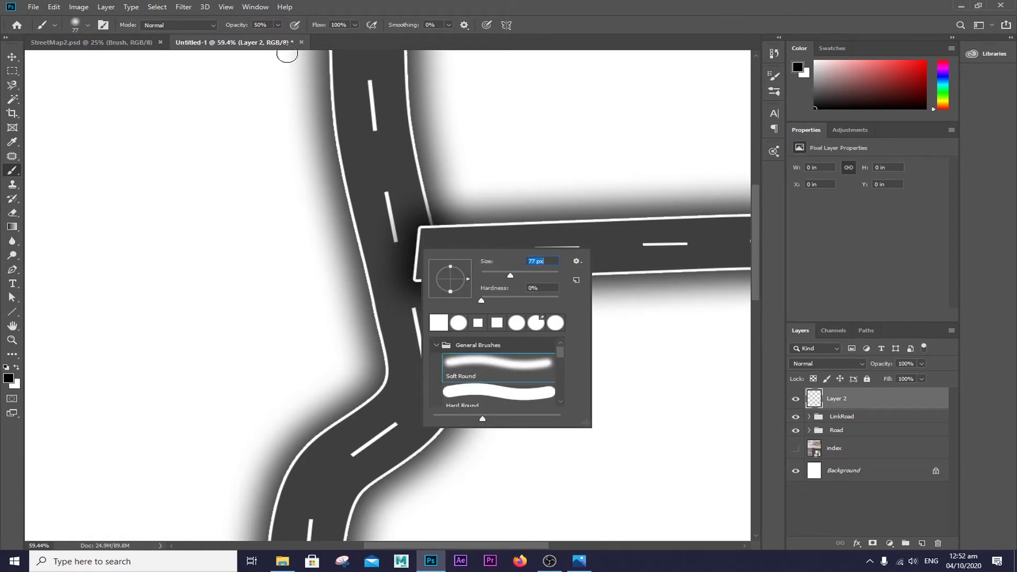
Sample the road's dark grey and paint over the white line across the link road's end at the junction.
click(8, 378)
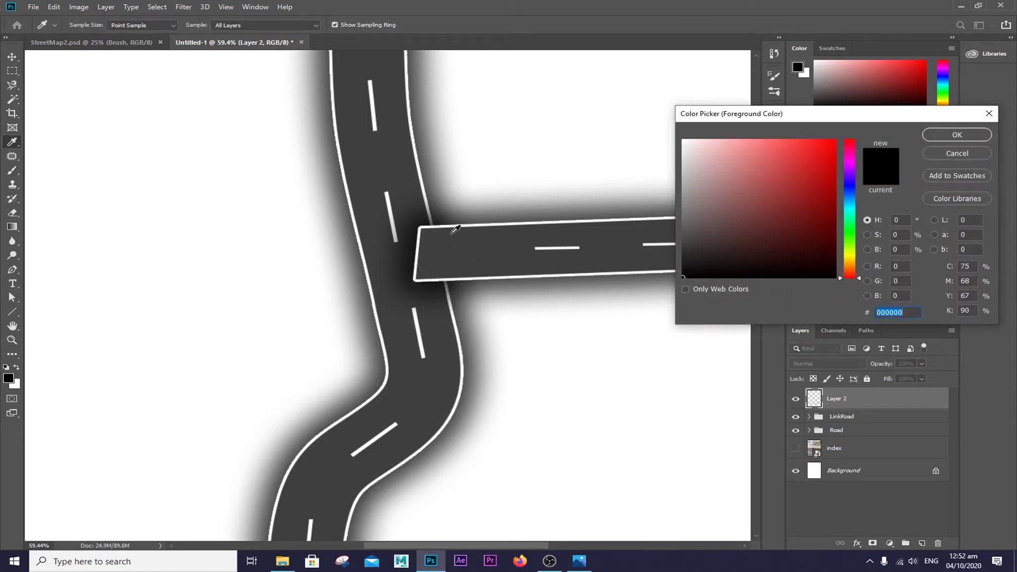
click(431, 250)
click(957, 135)
scroll(438, 150, up, 3)
key(ctrl+z)
click(9, 378)
click(445, 275)
click(957, 135)
click(414, 255)
drag(413, 255, 408, 292)
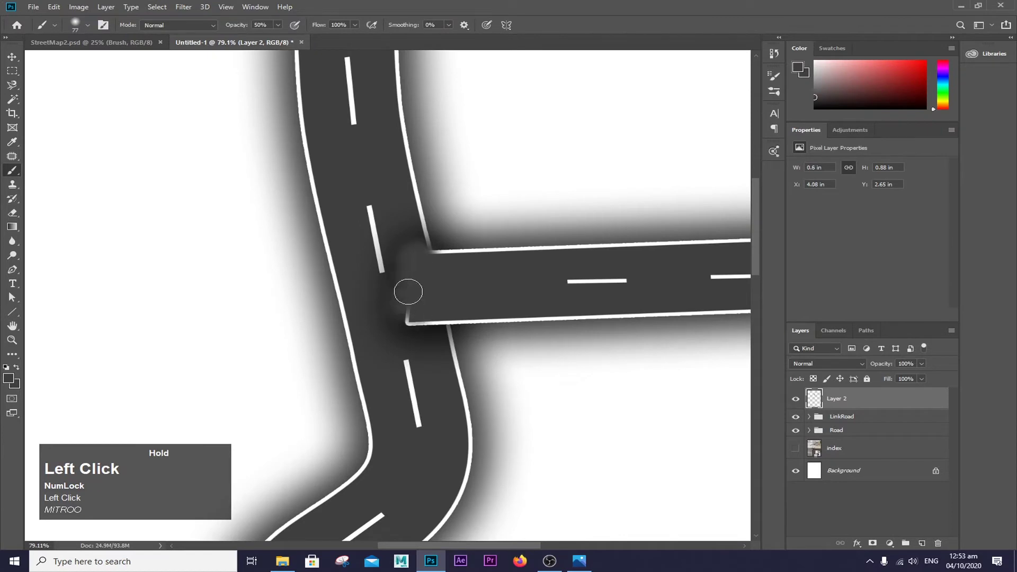
Resample the grey beside the junction and paint over the link road's dark shadow on the main road.
click(8, 378)
click(391, 232)
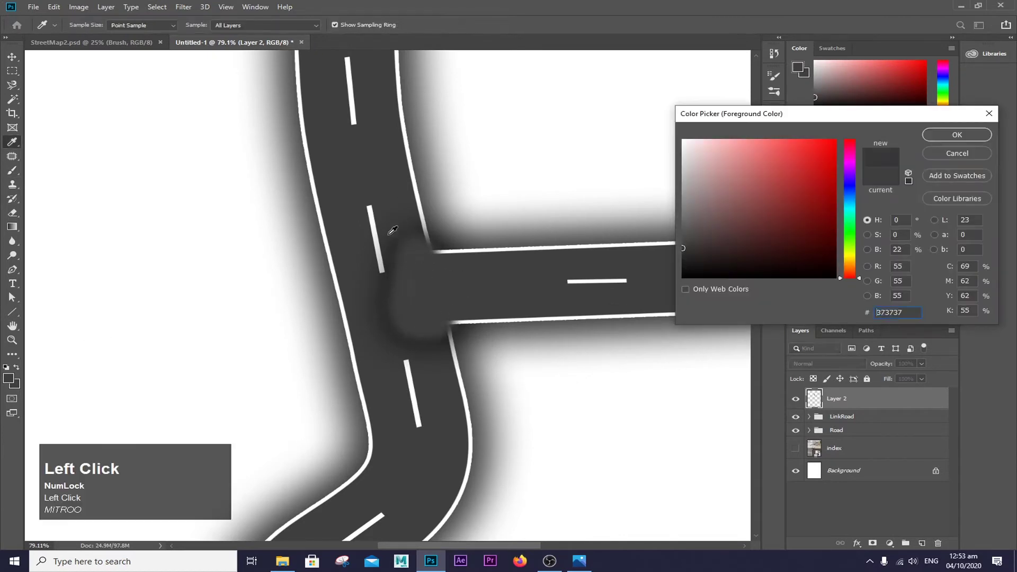
click(957, 134)
click(412, 239)
click(9, 378)
click(957, 135)
click(395, 313)
click(9, 378)
click(957, 135)
click(407, 335)
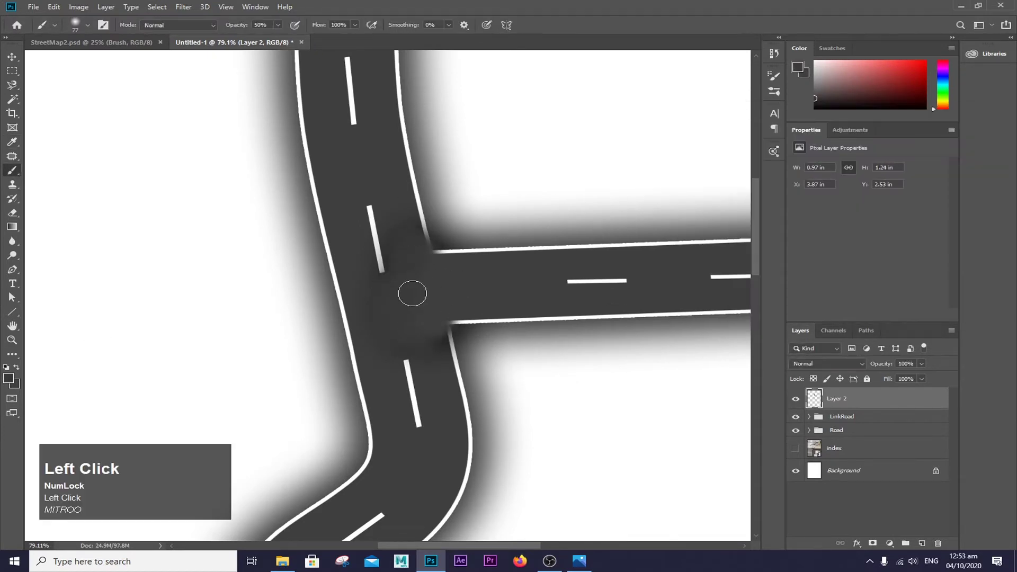
Sample the link road's grey and blend the remaining uneven patches in the middle of the junction.
click(9, 378)
click(445, 296)
click(957, 134)
click(407, 257)
click(9, 378)
click(466, 288)
click(957, 135)
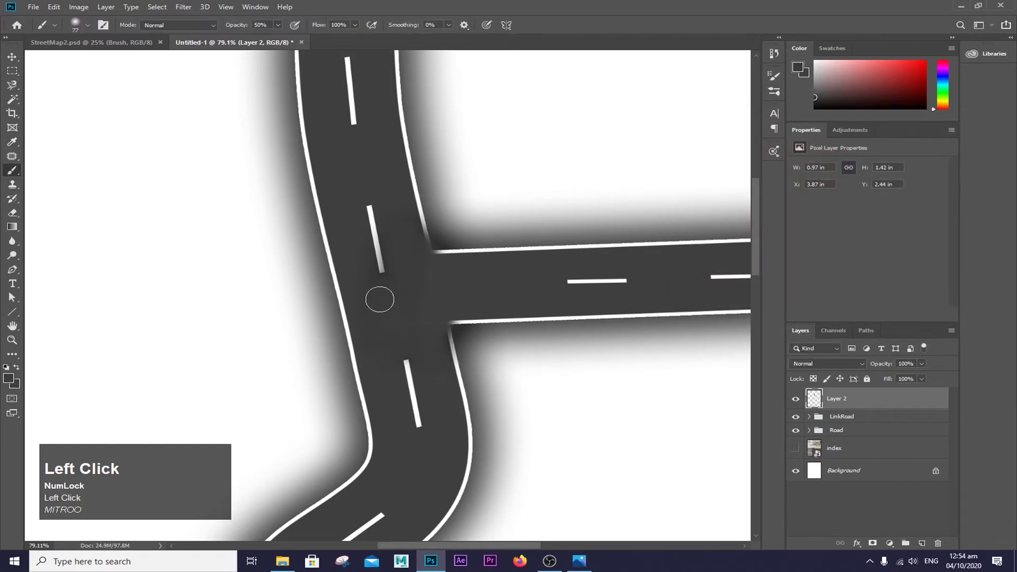
Choose a near-white colour and a 12 px brush, and redraw the edge line at the junction's upper corner.
click(9, 377)
click(677, 126)
click(957, 135)
right_click(431, 248)
scroll(456, 255, up, 9)
mouse_move(516, 277)
mouse_down()
mouse_move(494, 278)
mouse_move(443, 239)
mouse_move(442, 209)
mouse_move(453, 265)
mouse_up()
right_click(448, 242)
scroll(503, 416, down, 14)
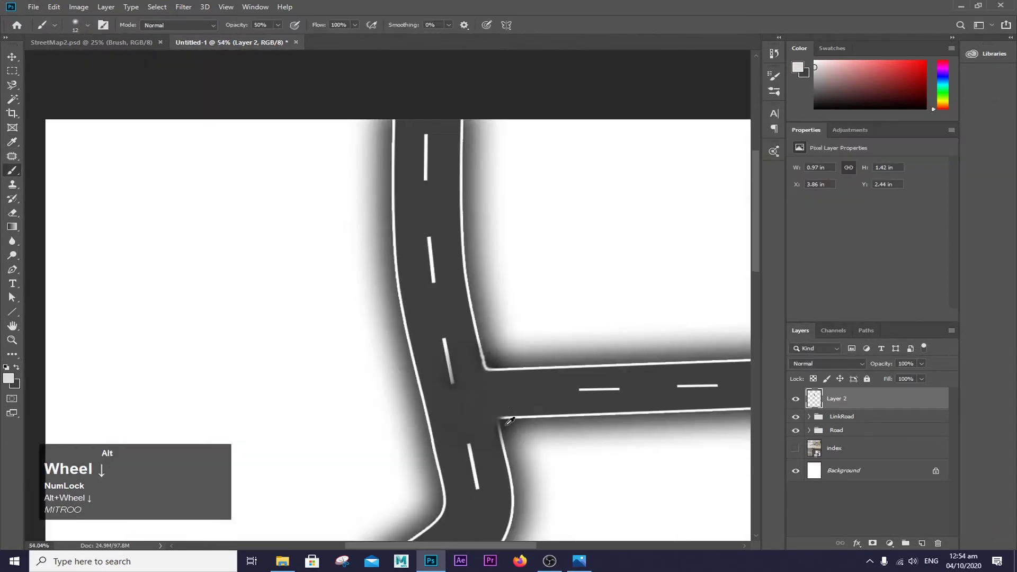
scroll(493, 427, up, 10)
Redraw the near-white edge line at the junction's lower corner to join the link road and main road borders.
click(9, 378)
click(957, 135)
scroll(538, 432, up, 7)
drag(496, 363, 505, 405)
click(8, 378)
click(957, 135)
drag(512, 446, 498, 363)
Sample the road grey again and smooth the junction surface around the centre-line dashes with a 124 px soft brush.
click(9, 378)
click(530, 233)
click(956, 137)
right_click(402, 275)
drag(265, 383, 408, 292)
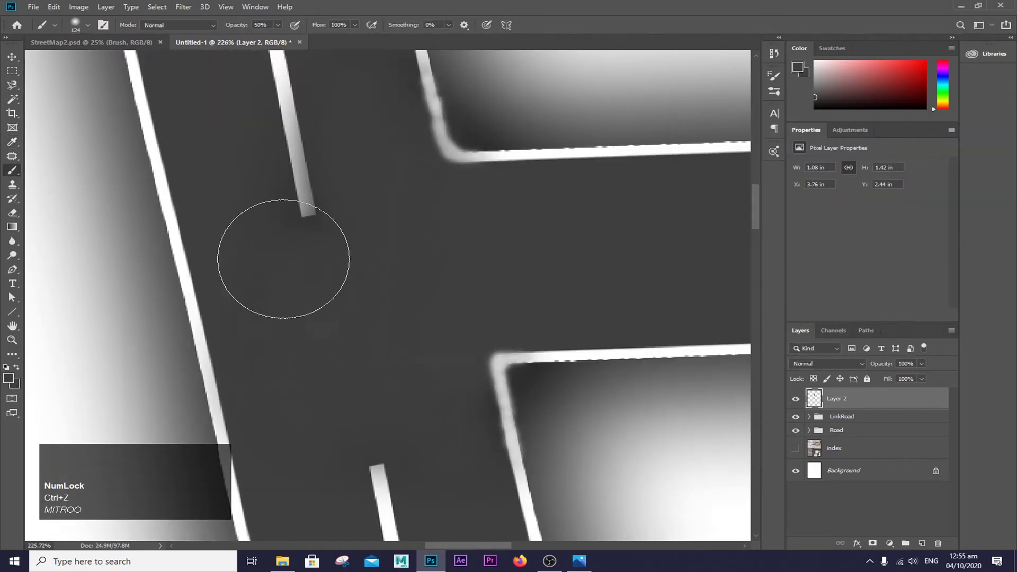
Finish blending the junction on Layer 2 with a 72 px brush and show the index sketch layer.
scroll(403, 212, down, 10)
click(796, 400)
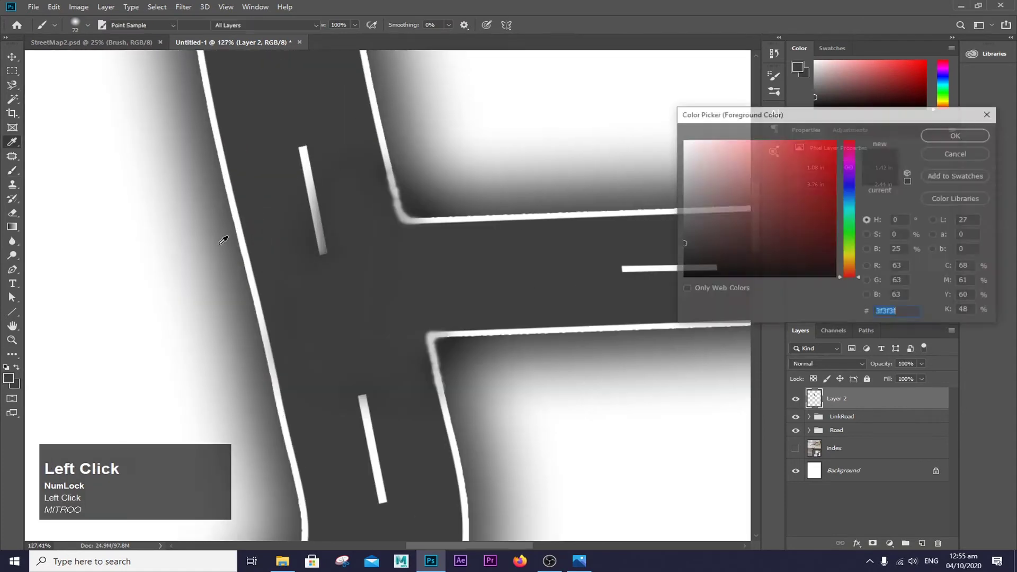
key(ctrl+z)
scroll(744, 356, down, 8)
click(795, 448)
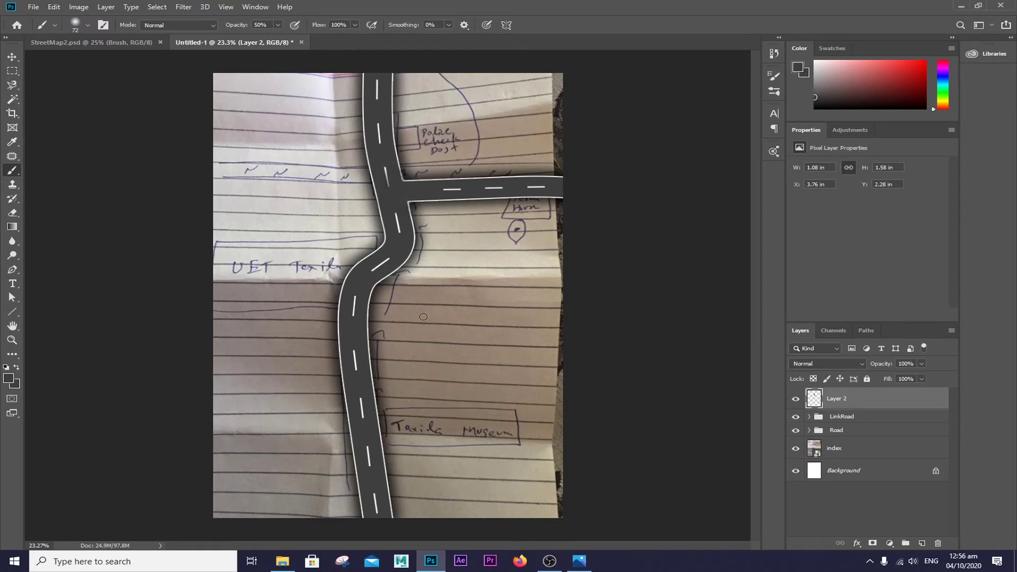
Hide the index sketch layer and switch the brush to a square tip.
click(797, 449)
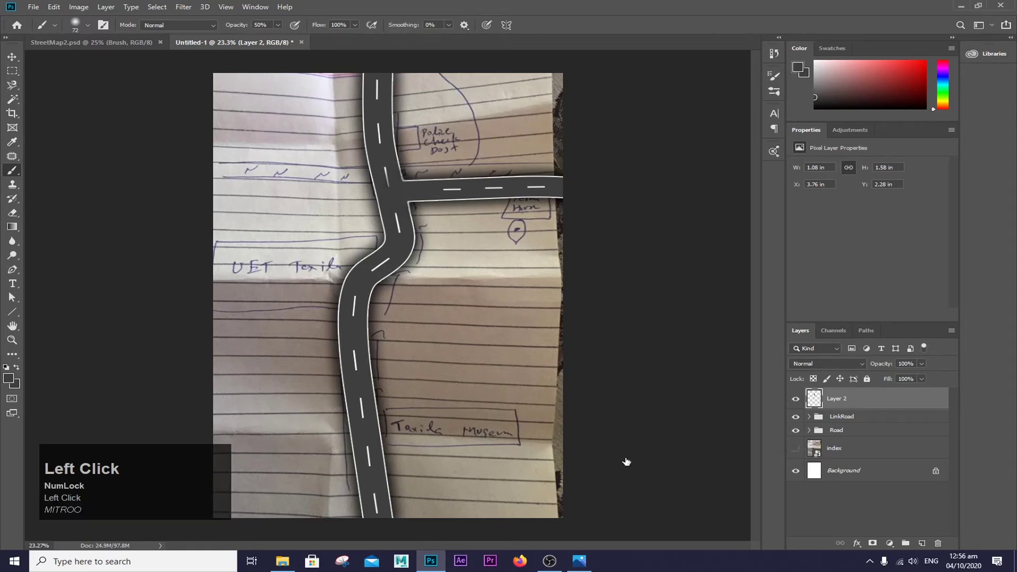
scroll(423, 492, up, 3)
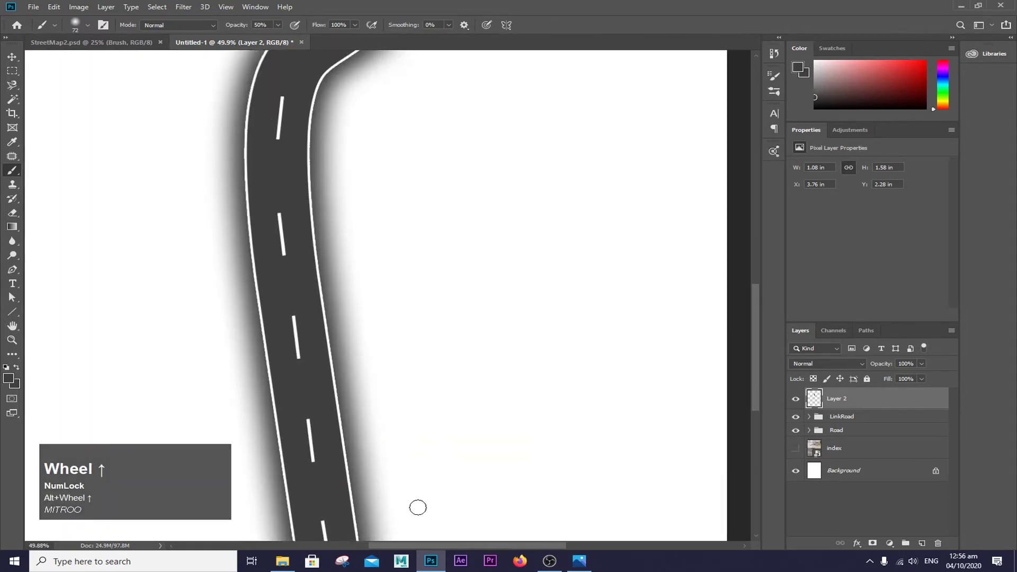
scroll(416, 504, down, 2)
right_click(305, 218)
click(377, 296)
Select the 24 px square brush tip in the brush settings and set its spacing to 176%.
click(774, 76)
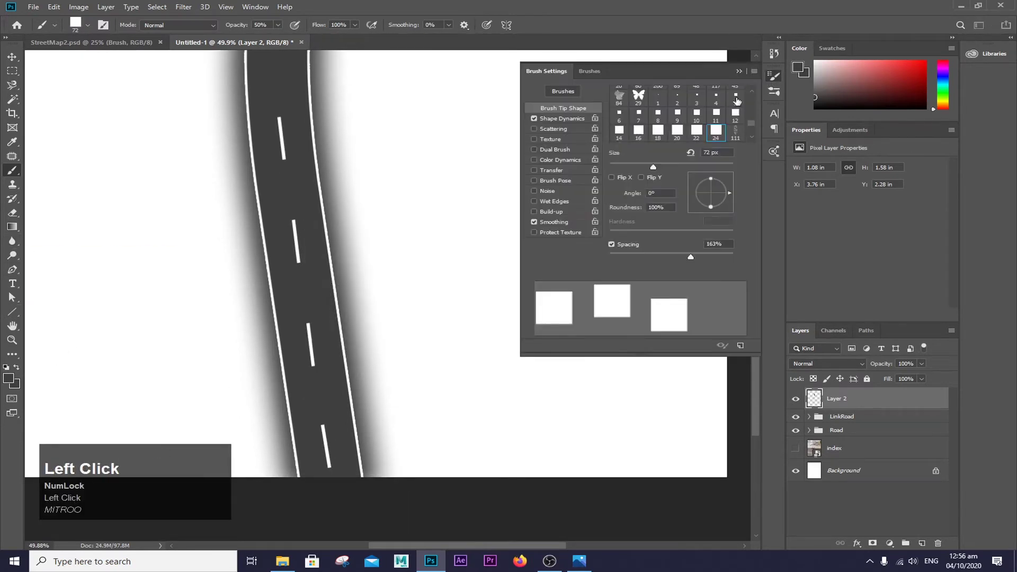
scroll(698, 133, down, 3)
scroll(707, 132, up, 2)
scroll(706, 132, up, 3)
scroll(715, 117, down, 2)
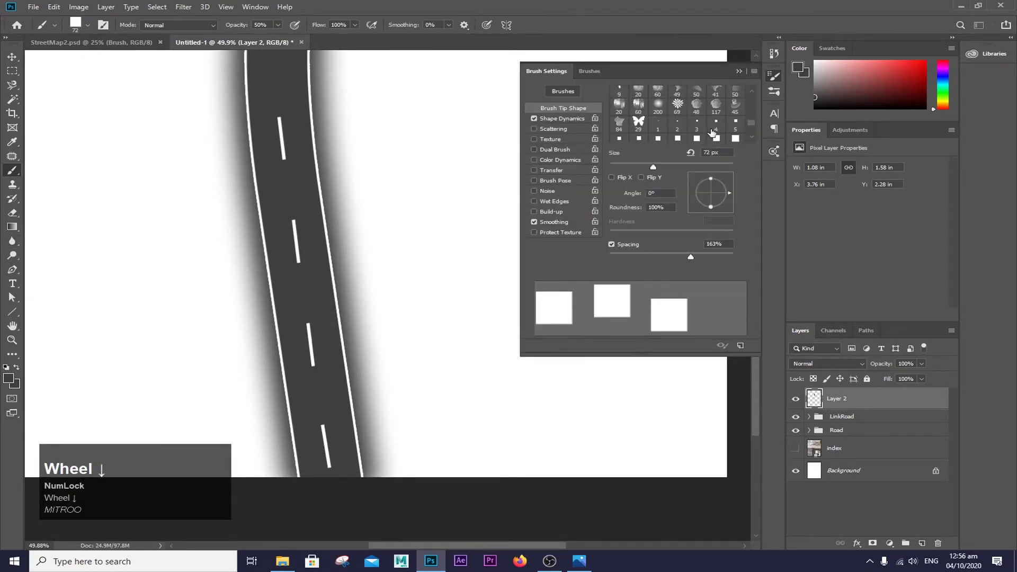
click(717, 97)
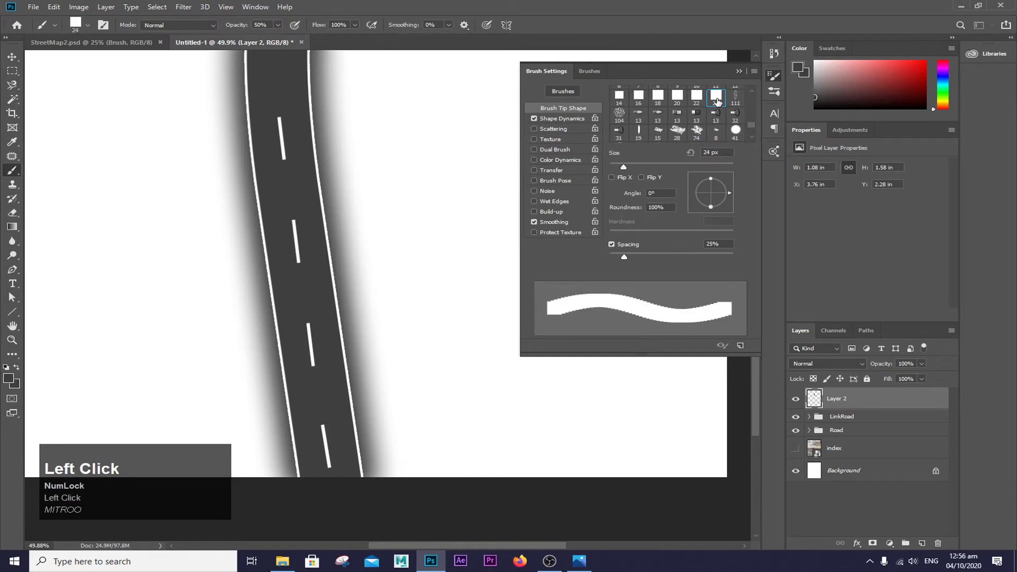
click(778, 77)
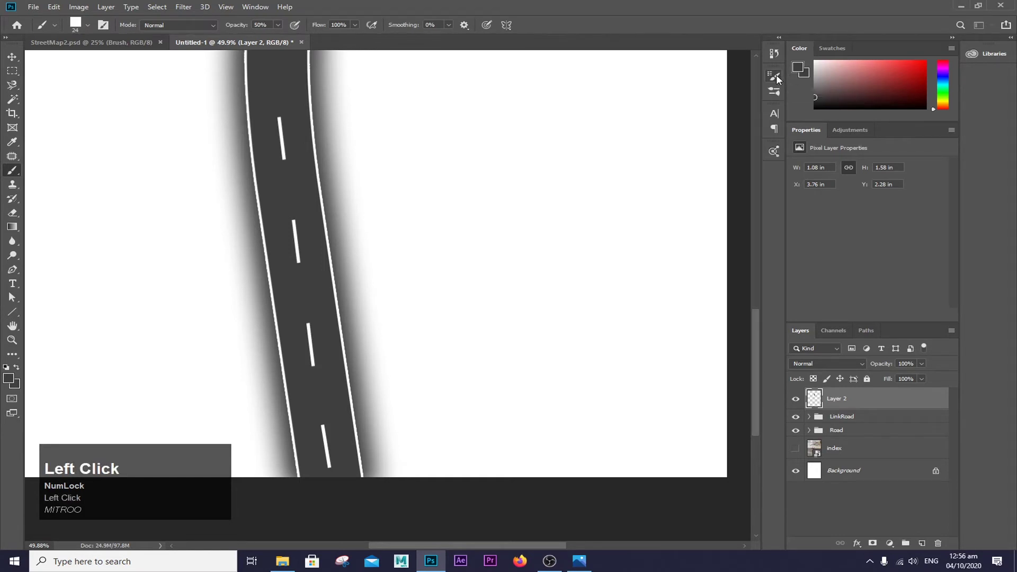
click(777, 74)
drag(661, 259, 695, 258)
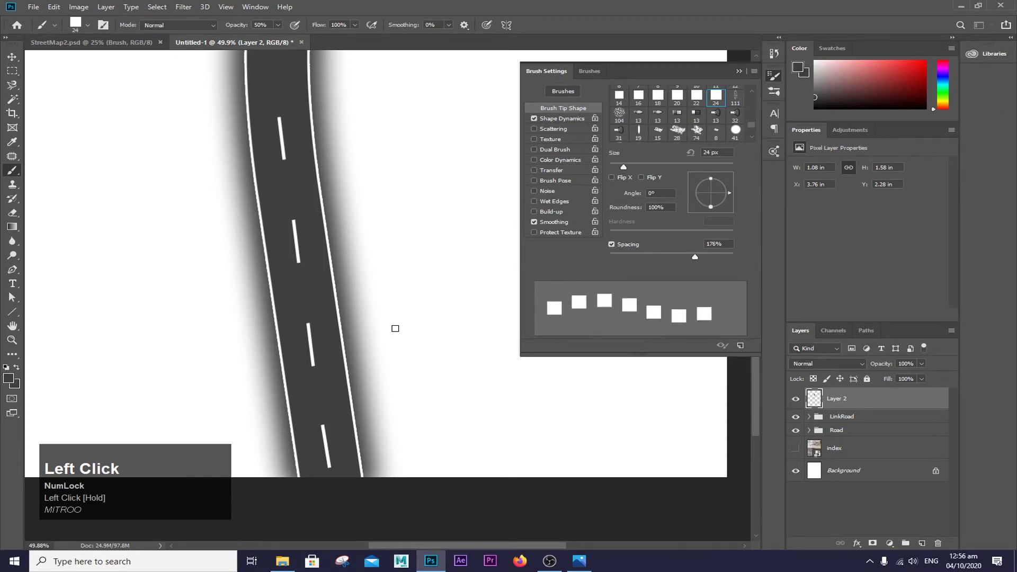
Set the foreground colour to black for the square brush.
click(13, 171)
right_click(392, 273)
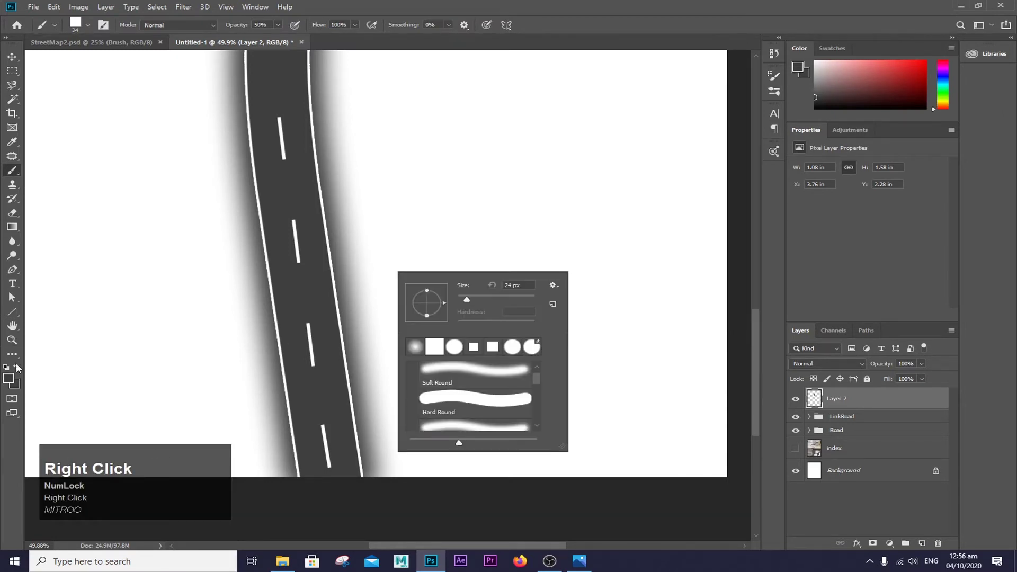
click(9, 378)
drag(720, 221, 951, 366)
click(957, 135)
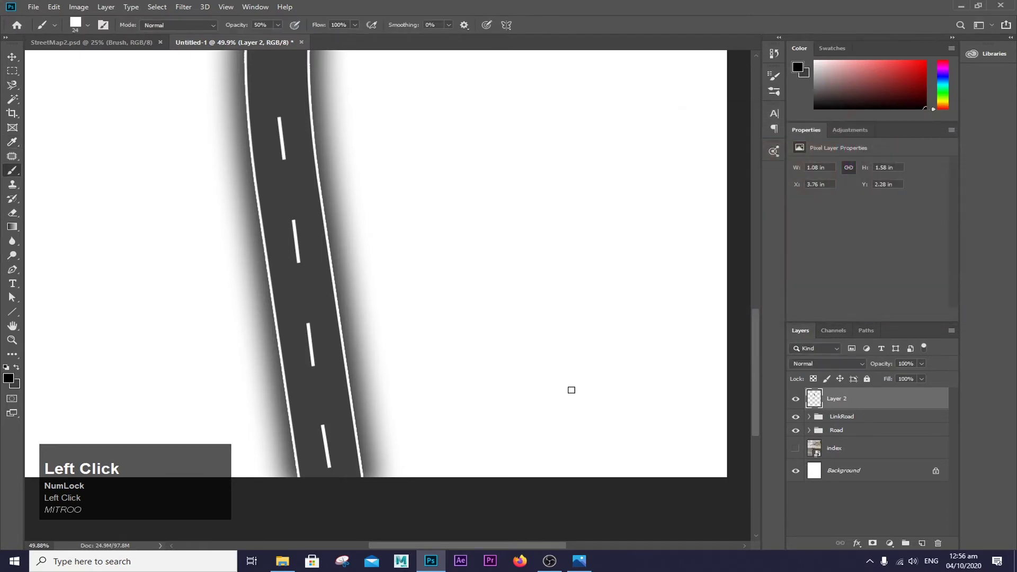
On a new layer, paint a short dotted line of five squares beside the main road's right edge at its lower end.
scroll(399, 465, up, 2)
scroll(359, 475, up, 2)
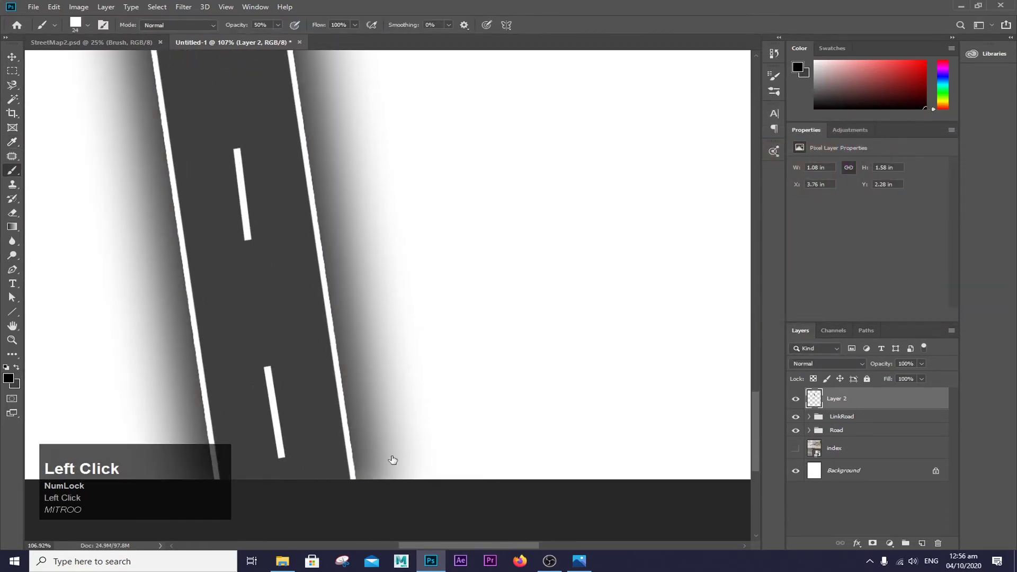
click(922, 543)
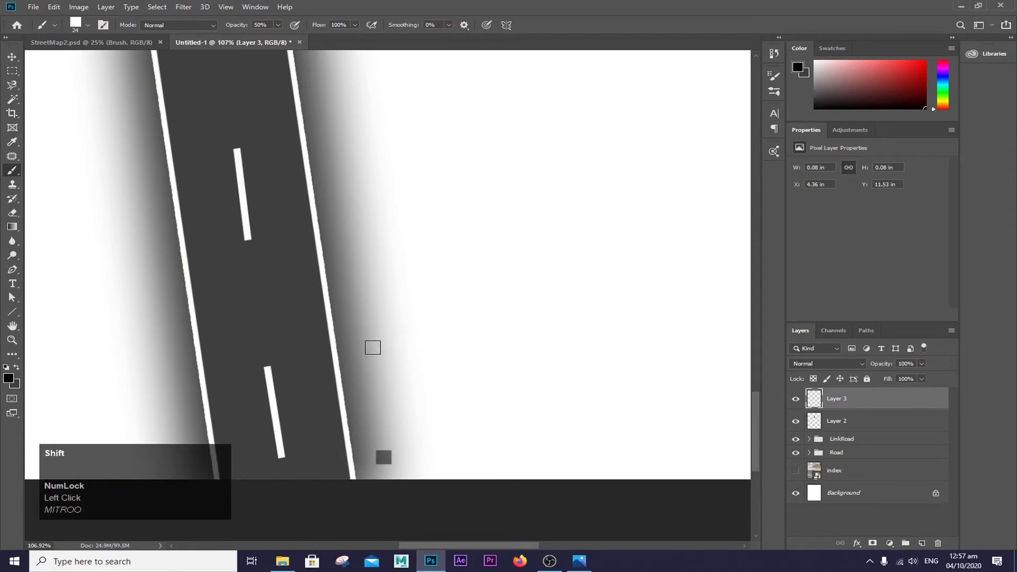
shift+click(374, 359)
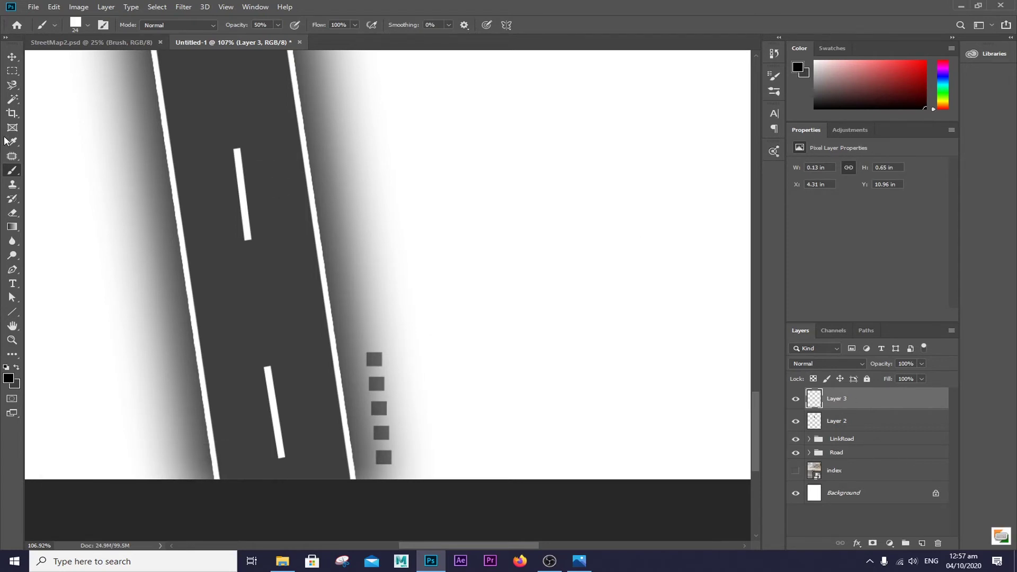
Choose the 24 px Hard Round brush and draw an open chevron path with the Pen tool above the dotted line.
click(11, 170)
right_click(471, 243)
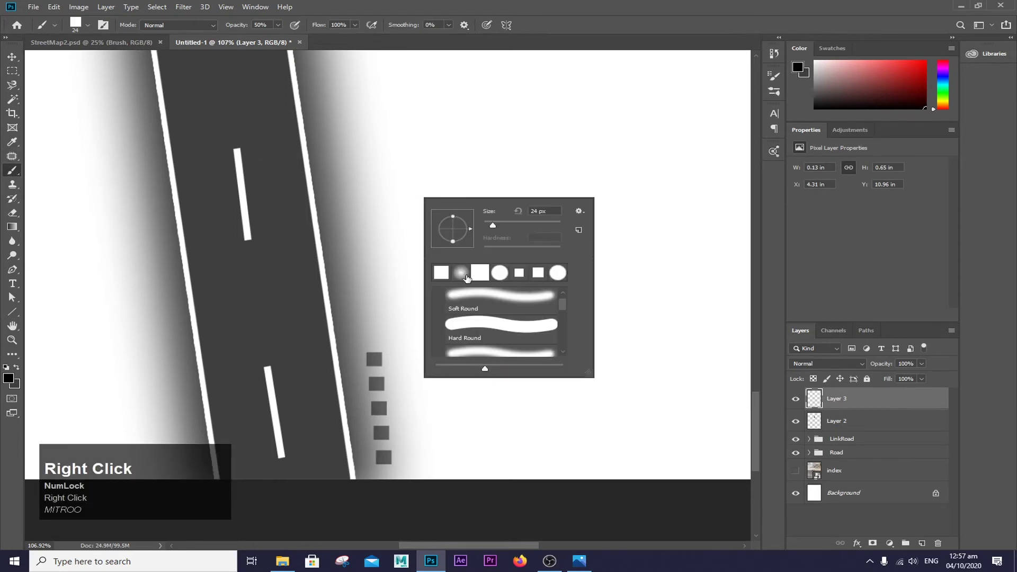
click(489, 330)
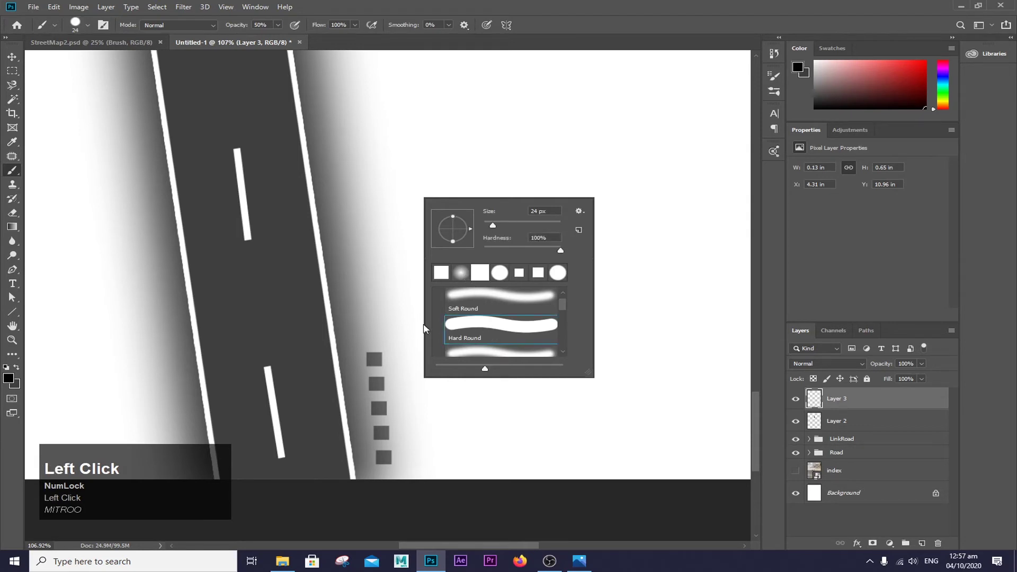
click(12, 269)
click(48, 268)
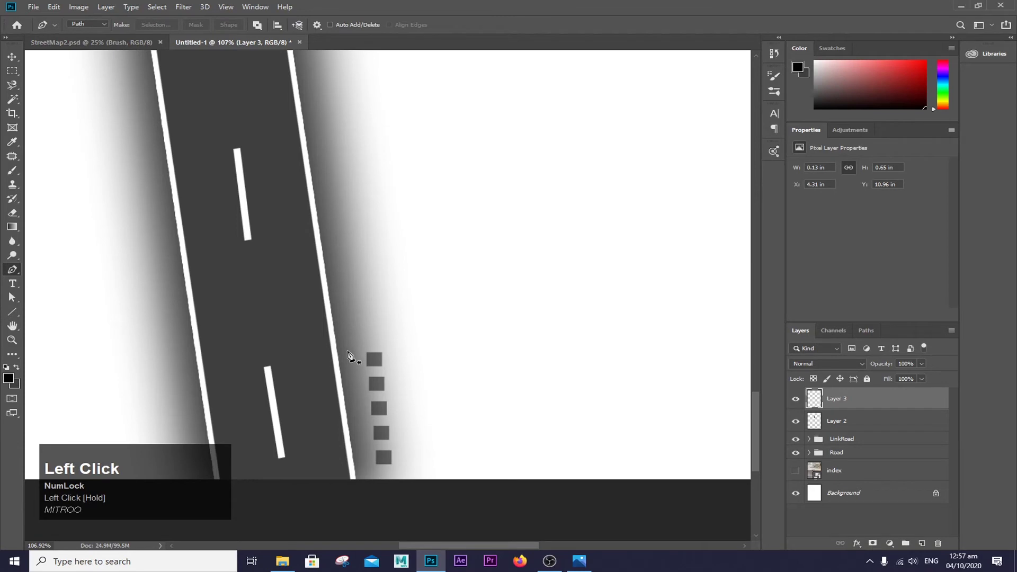
click(346, 351)
click(370, 297)
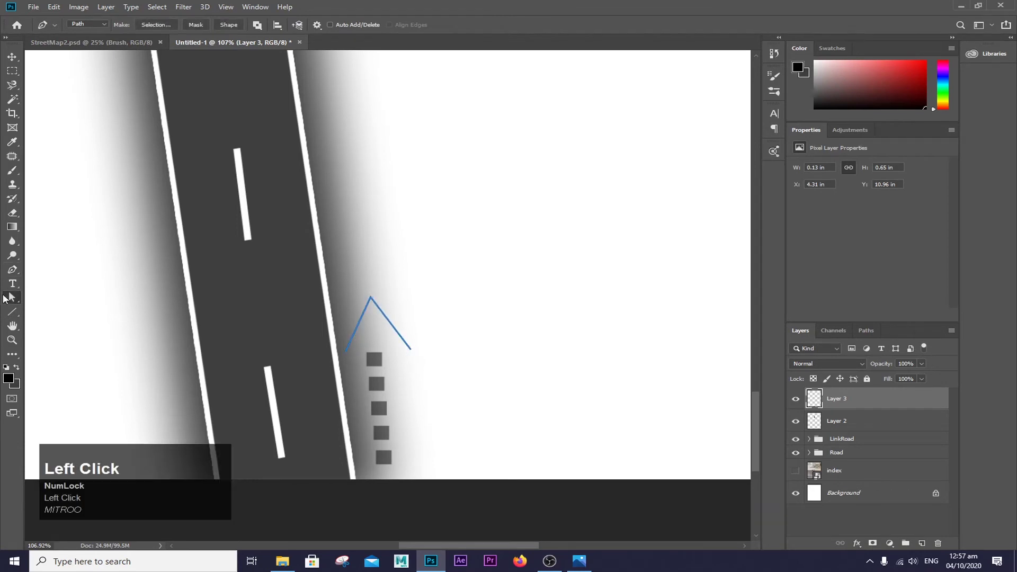
Try to stroke the chevron path with the brush, without simulated pressure.
right_click(352, 77)
click(394, 164)
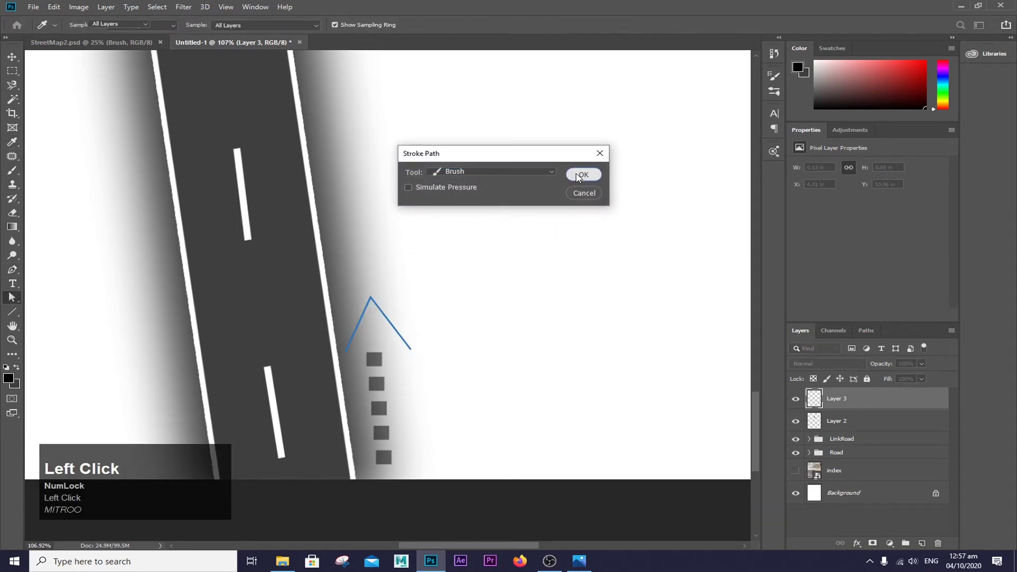
click(581, 174)
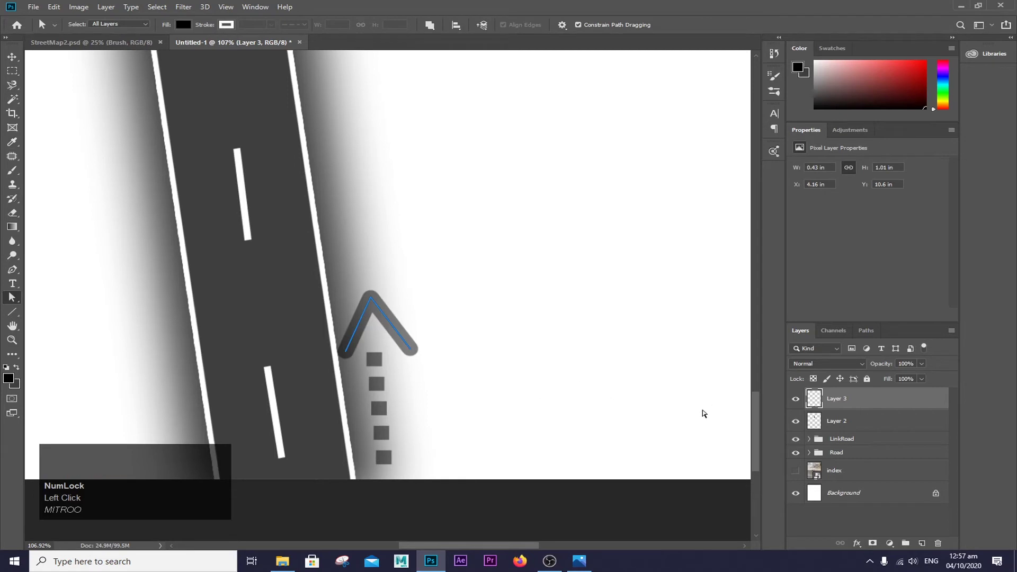
click(430, 350)
key(ctrl+z)
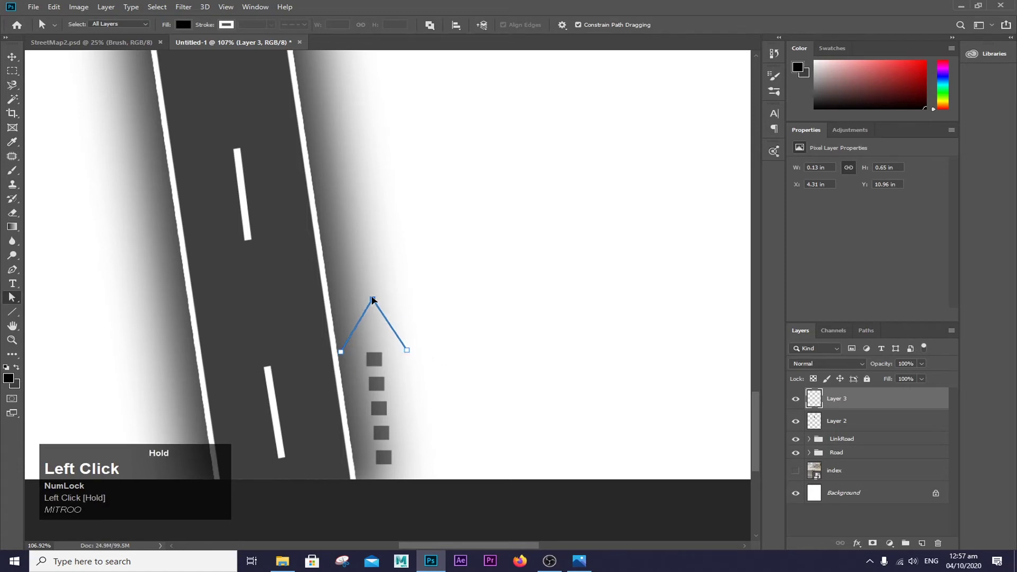
Even out the chevron path's points and stroke it with the 24 px brush as an arrowhead over the dots.
drag(372, 298, 371, 296)
click(581, 175)
click(864, 418)
click(863, 405)
drag(317, 276, 472, 390)
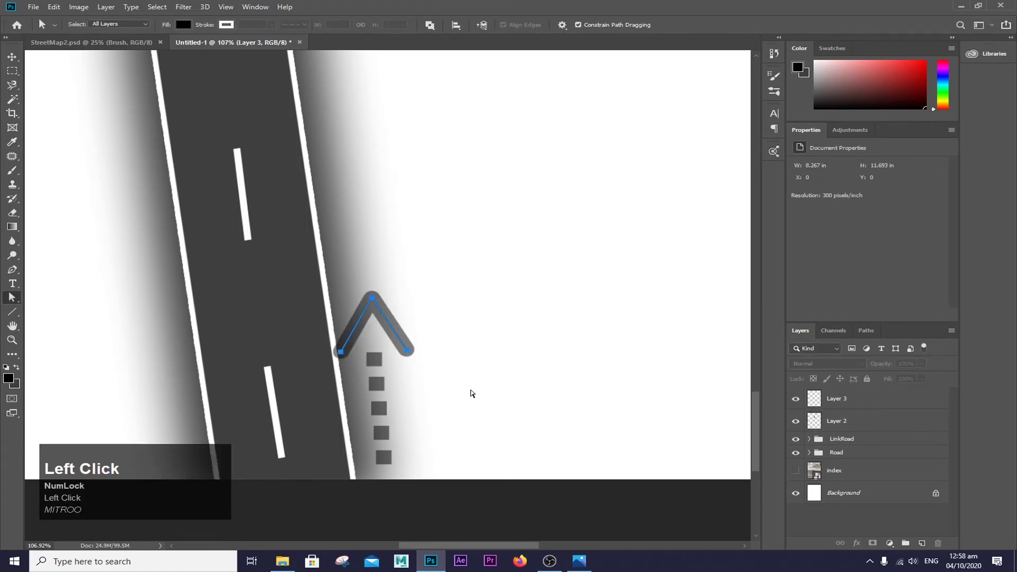
click(471, 394)
On a new layer, paint the dotted line again with the 24 px square brush, directly over the existing squares.
click(922, 543)
click(12, 171)
right_click(404, 411)
click(456, 445)
click(375, 359)
shift+click(384, 457)
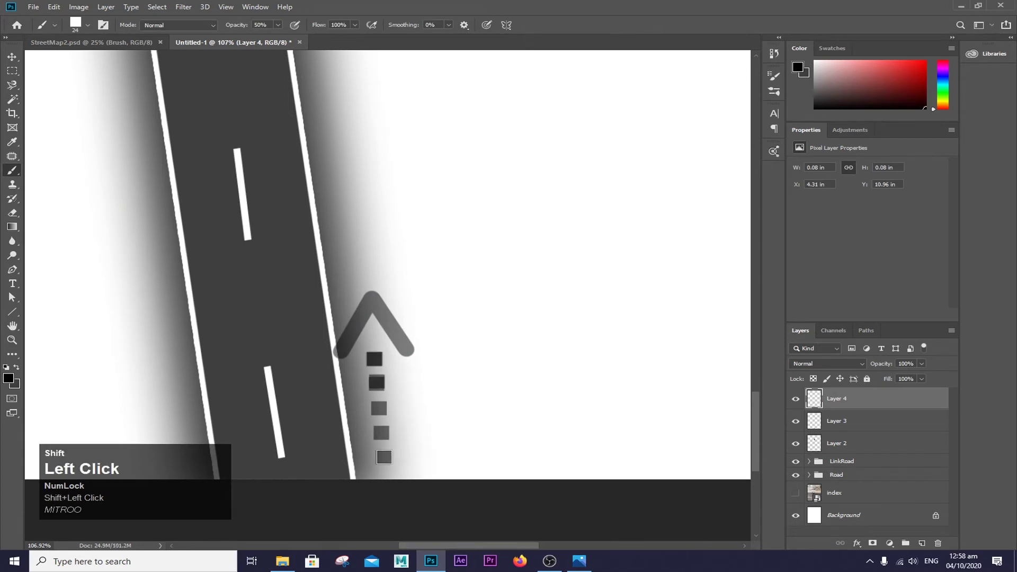
click(384, 457)
Select Layers 3 and 4 together, scale the dotted arrow down and place it beside the main road's lower end.
key(ctrl+t)
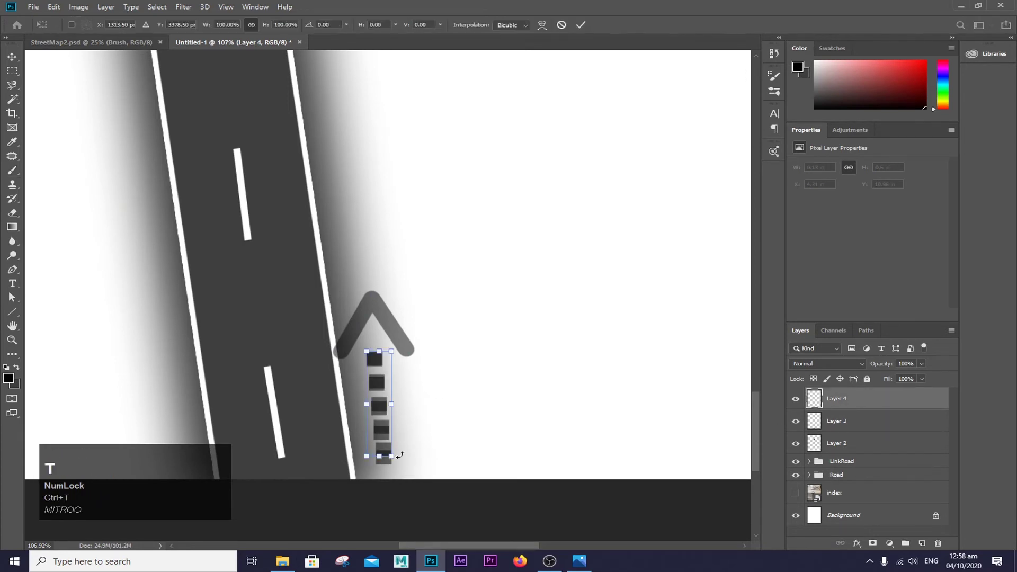
ctrl+click(854, 421)
key(ctrl+t)
alt+scroll(450, 337, down, 3)
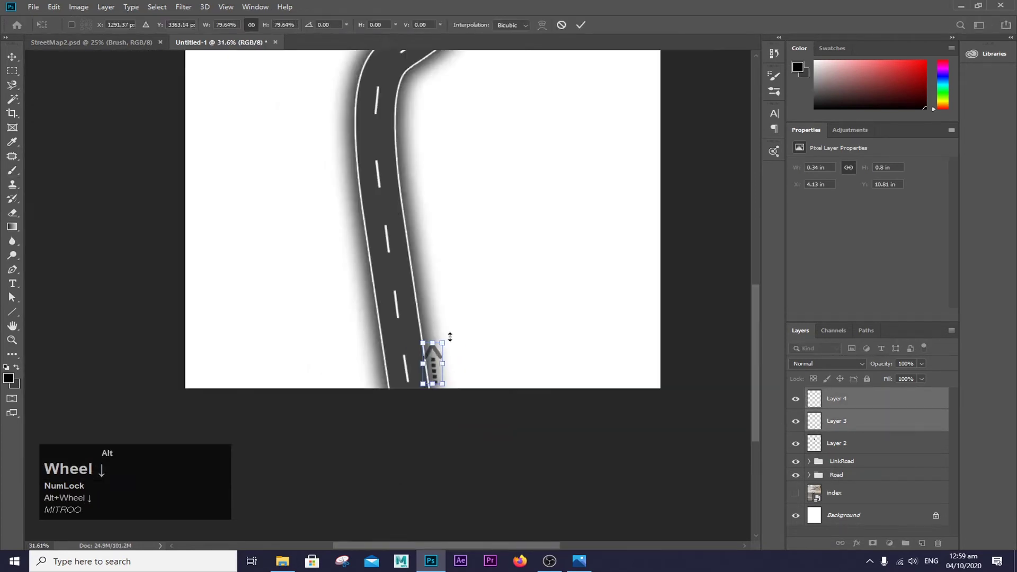
alt+scroll(450, 337, down, 2)
key(shift+Up)
alt+scroll(410, 466, up, 4)
scroll(411, 466, down, 3)
key(Return)
key(ctrl+t)
drag(405, 321, 401, 318)
Duplicate the Layer 3 arrow and place the copy farther up along the main road's right edge, angled to follow it.
click(854, 423)
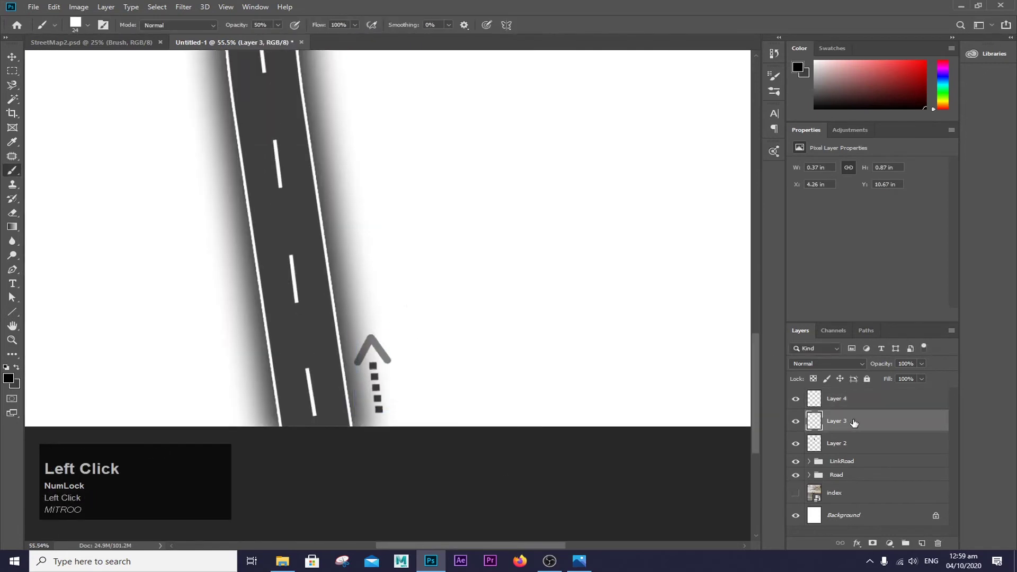
key(ctrl+j)
key(ctrl+t)
drag(369, 381, 346, 247)
drag(386, 186, 384, 185)
alt+scroll(445, 484, down, 1)
scroll(445, 484, down, 3)
drag(419, 313, 398, 189)
key(Return)
Duplicate the arrow again and place it at the main road's bend, rotated to point diagonally up along the curve.
alt+scroll(454, 311, down, 5)
key(ctrl+j)
key(ctrl+t)
drag(399, 377, 416, 243)
drag(420, 198, 475, 205)
drag(425, 210, 456, 204)
key(Return)
Scale the middle arrow on Layer 3 copy to about 92%.
click(854, 444)
key(ctrl+t)
drag(383, 405, 385, 400)
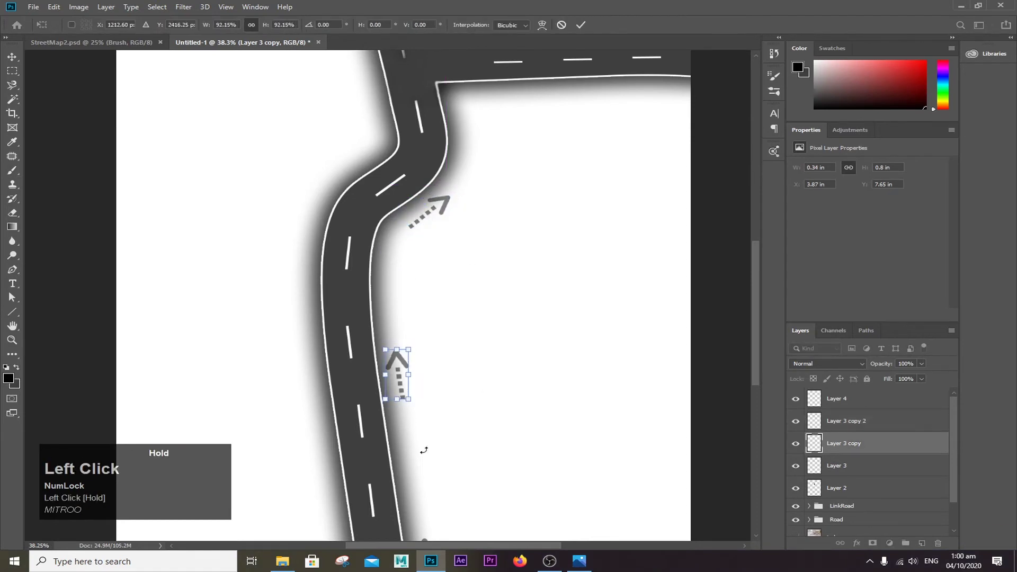
scroll(424, 451, down, 3)
click(863, 488)
shift+click(867, 469)
key(ctrl+t)
click(867, 469)
shift+click(859, 449)
key(ctrl+t)
Select Layers 4 and 3 together, scale the lowest arrow to about 92% and adjust its position beside the road.
click(852, 407)
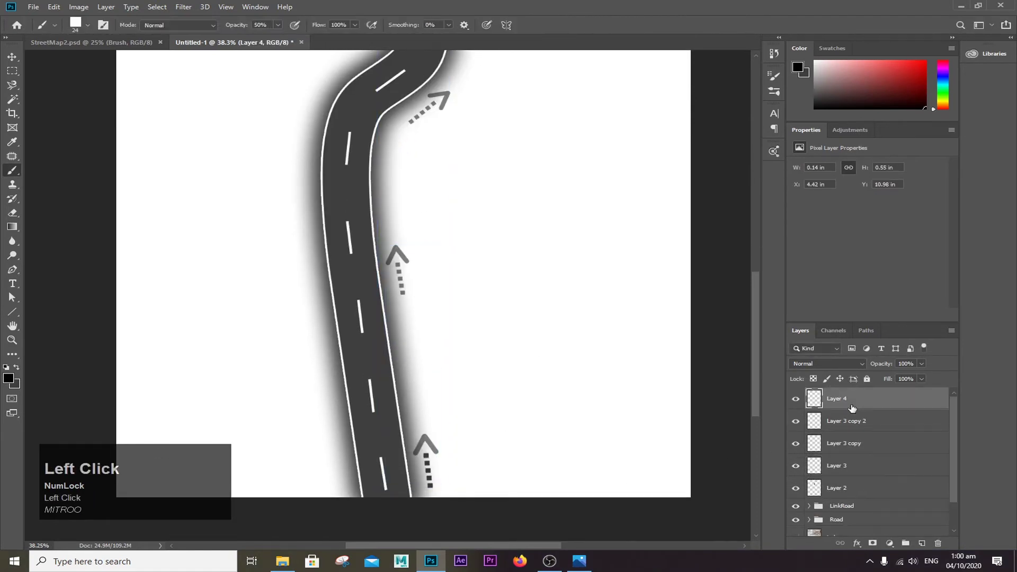
ctrl+click(860, 470)
key(ctrl+t)
alt+scroll(453, 484, up, 8)
drag(419, 370, 416, 380)
alt+scroll(432, 372, down, 12)
drag(435, 414, 435, 418)
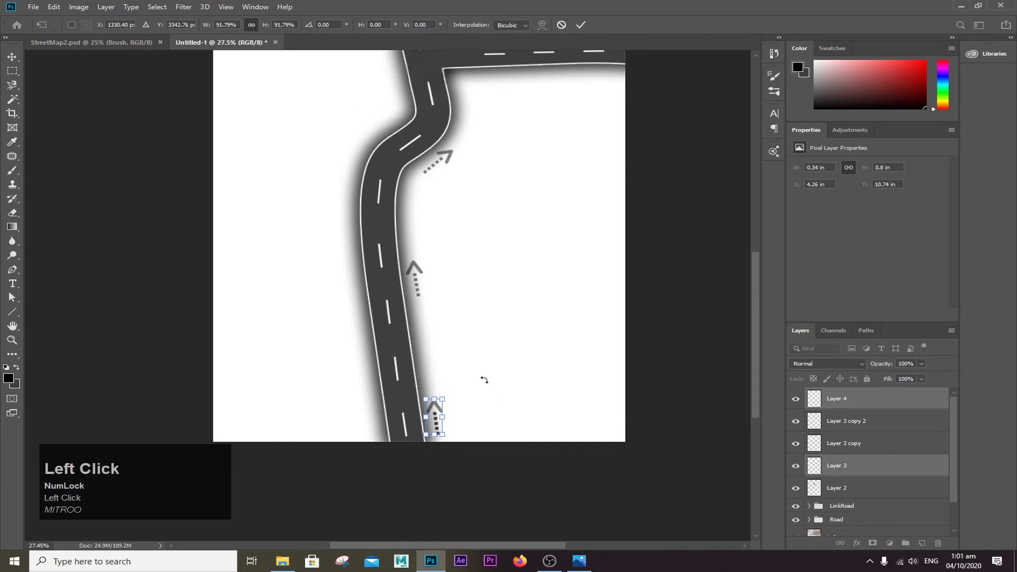
drag(484, 380, 450, 375)
key(Return)
Duplicate the diagonal arrow, move the copy below the link road at the junction and rotate it to follow the link road.
click(853, 421)
key(ctrl+j)
alt+scroll(414, 206, up, 9)
key(ctrl+t)
drag(372, 361, 468, 192)
drag(560, 200, 542, 247)
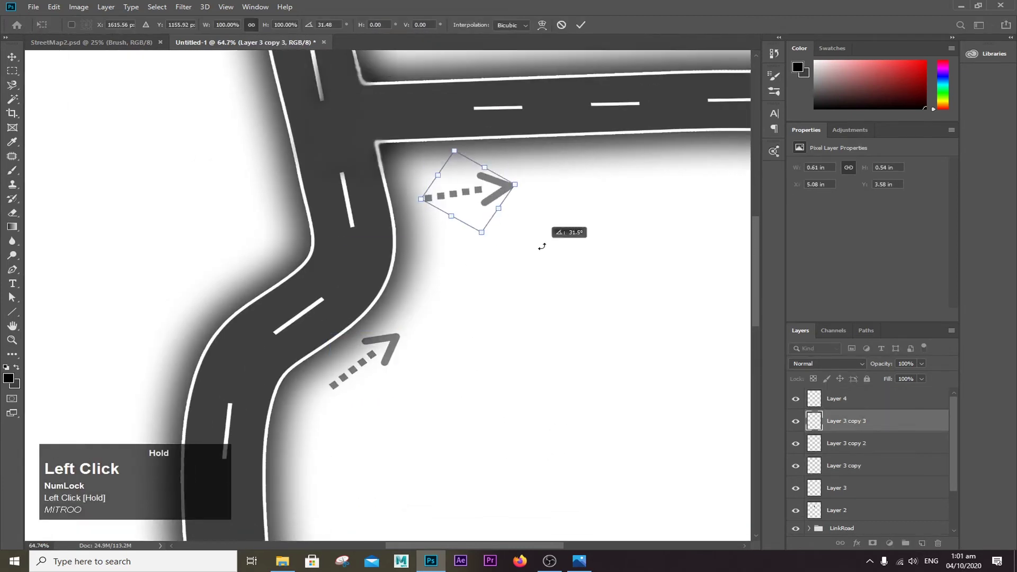
key(Return)
Move the Layer 4 dotted line from the lowest arrow up to the new arrow below the link road.
click(815, 407)
alt+scroll(426, 231, down, 9)
key(ctrl+t)
alt+scroll(401, 490, up, 6)
drag(404, 524, 444, 196)
scroll(491, 200, up, 4)
drag(448, 390, 472, 158)
alt+scroll(486, 158, up, 9)
Rotate and align the Layer 4 dots beneath the new arrow's tail to form a right-angled turn arrow.
drag(463, 323, 510, 392)
drag(483, 372, 462, 391)
drag(485, 307, 453, 368)
drag(487, 435, 492, 433)
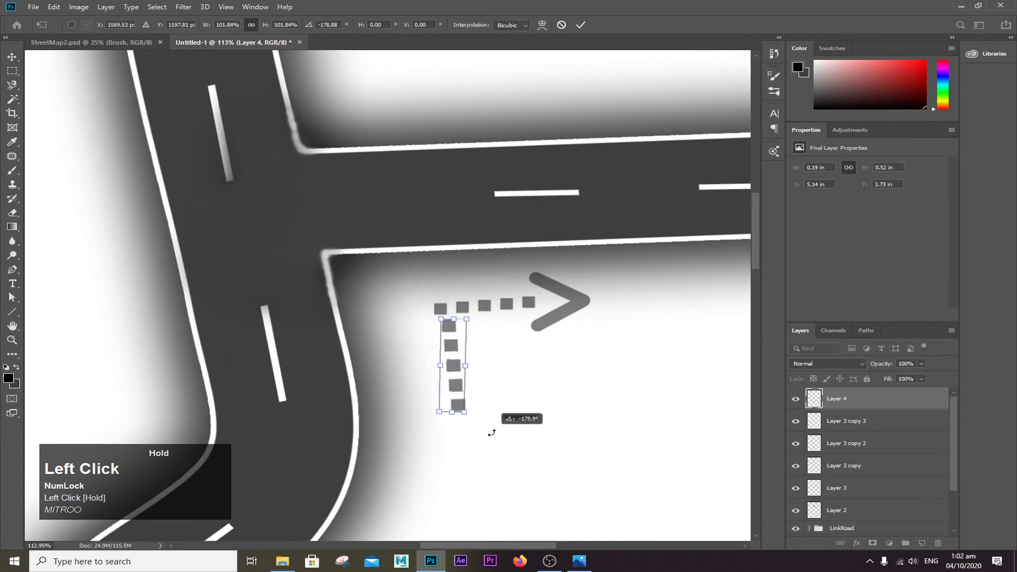
drag(455, 371, 446, 373)
key(Down)
drag(479, 437, 488, 443)
key(Return)
alt+scroll(564, 254, down, 5)
scroll(563, 255, up, 1)
shift+click(858, 421)
right_click(858, 421)
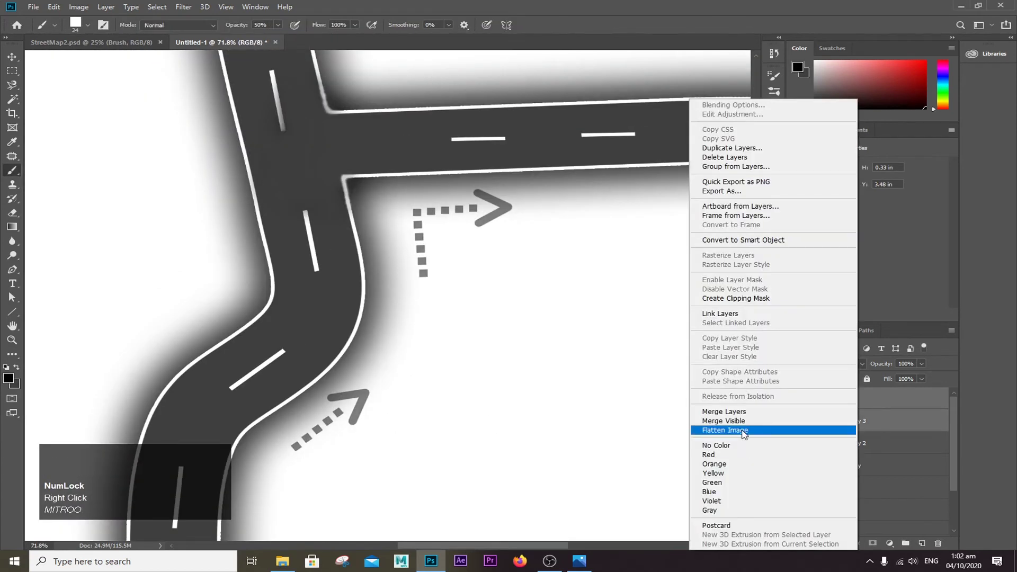
click(858, 399)
Fine-tune the Layer 4 dots so they line up evenly with the turn arrow's corner square.
key(ctrl+plus)
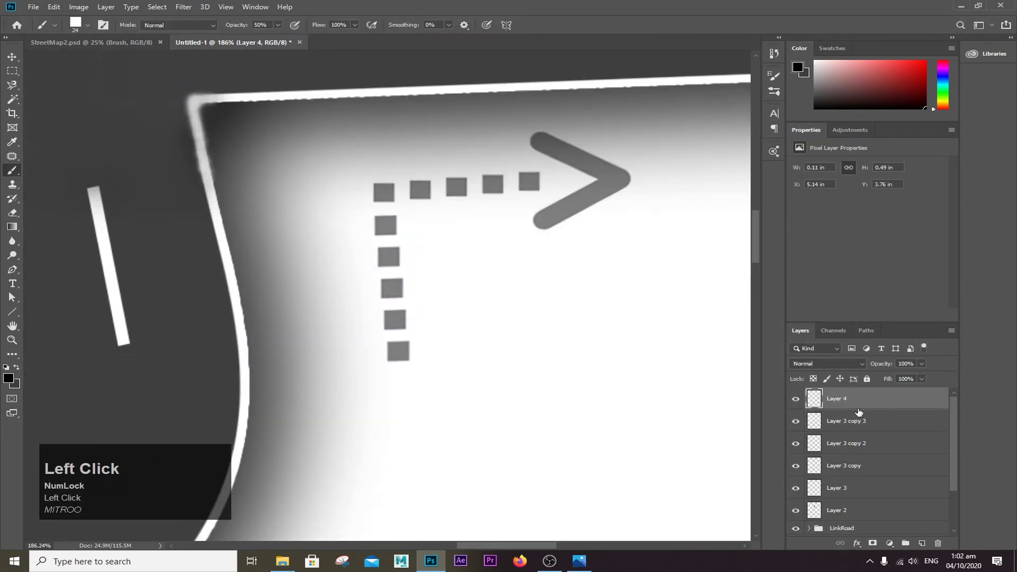
key(ctrl+t)
drag(436, 372, 440, 370)
key(Return)
Merge Layer 4 and Layer 3 copy 3 into one turn-arrow layer.
click(875, 422)
shift+click(882, 400)
right_click(879, 402)
click(838, 413)
Scale the merged turn arrow down and position it below the link road near the junction.
alt+scroll(580, 362, down, 10)
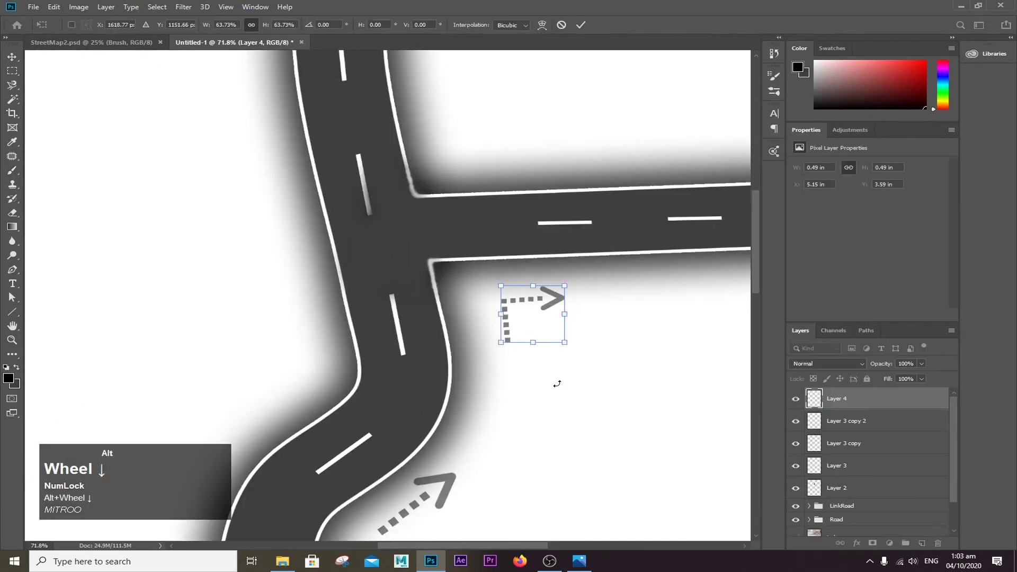
alt+scroll(557, 384, down, 8)
drag(557, 384, 563, 379)
scroll(561, 370, down, 2)
drag(550, 316, 651, 322)
key(Return)
Duplicate the turn arrow, move the copy toward the link road's right end and rotate it about 90° clockwise to point down.
key(ctrl+j)
key(ctrl+t)
drag(651, 323, 493, 288)
drag(522, 250, 520, 310)
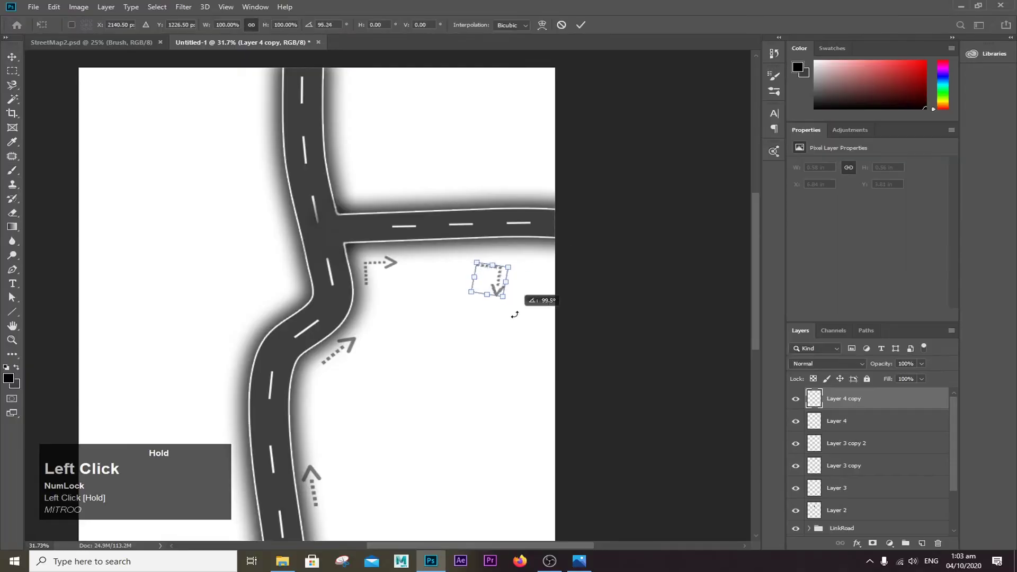
drag(491, 283, 504, 273)
key(Return)
Fine-tune the diagonal arrow at the bend and the middle arrow, Layer 3 copy 2 and Layer 3 copy, with Free Transform.
click(845, 421)
click(853, 399)
scroll(424, 318, down, 3)
click(853, 443)
key(ctrl+t)
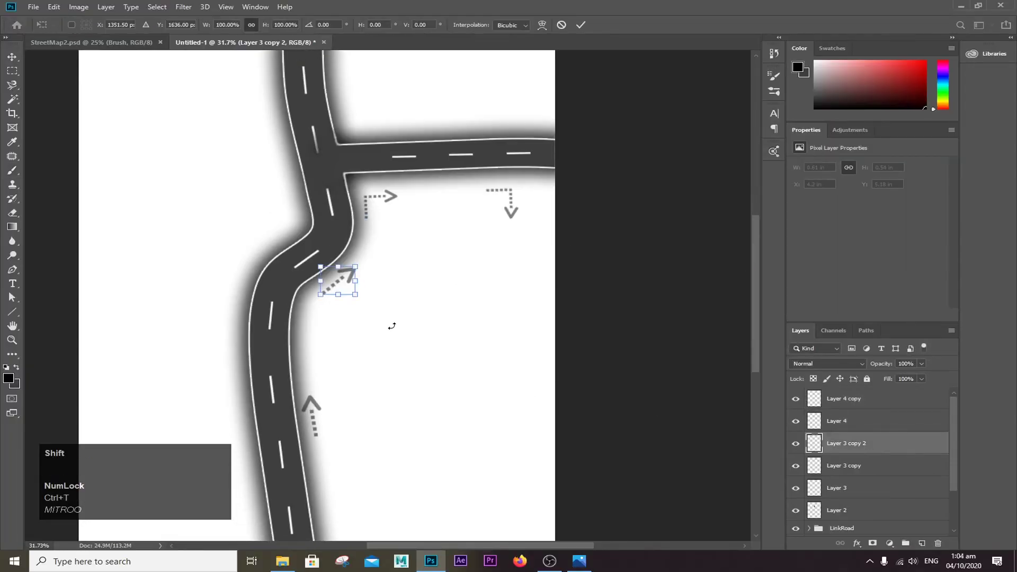
key(Return)
click(852, 465)
key(ctrl+t)
scroll(530, 339, down, 3)
Adjust the lowest arrow on Layer 3 and group all arrow layers from Layer 3 up to Layer 4 copy.
click(862, 488)
key(ctrl+t)
shift+click(847, 399)
key(ctrl+g)
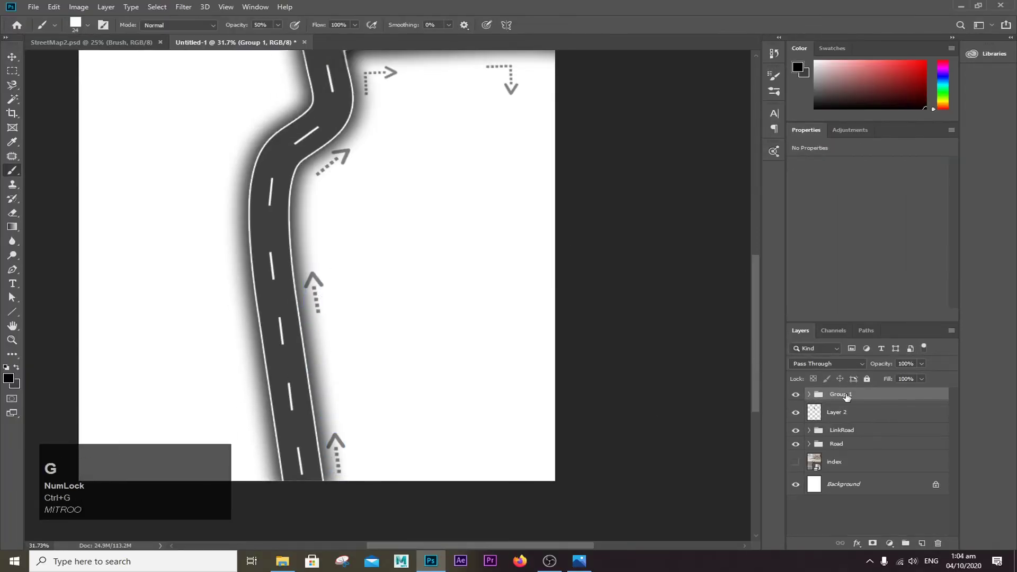
Duplicate individual arrow layers inside the arrow group so the direction arrows appear darker.
click(809, 394)
click(854, 412)
key(ctrl+j)
click(863, 458)
key(ctrl+j)
click(870, 501)
key(ctrl+j)
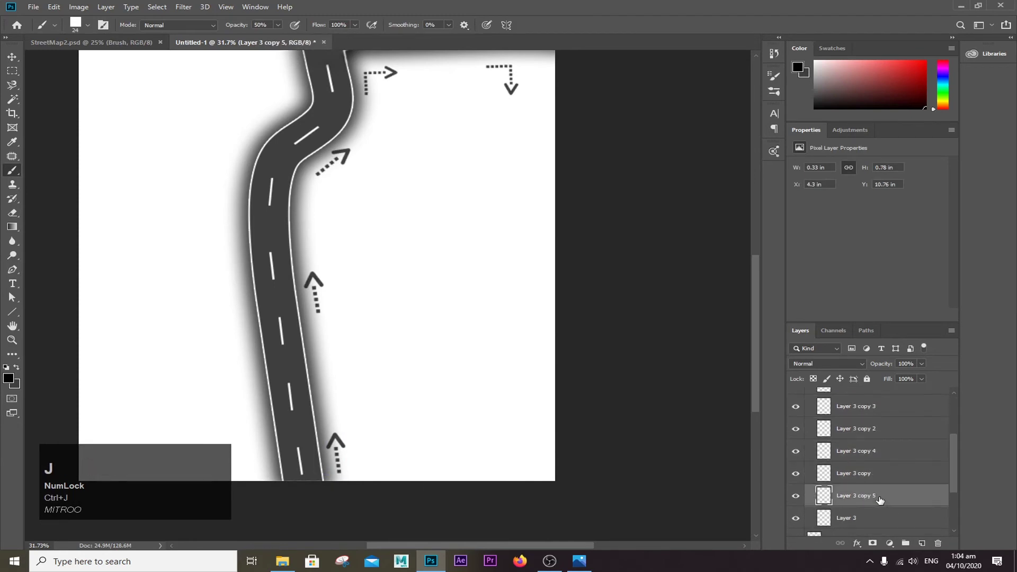
Rename the arrow group as Arrows and briefly compare the map with the sketch layer.
scroll(424, 294, down, 4)
click(796, 463)
click(796, 462)
scroll(369, 220, up, 8)
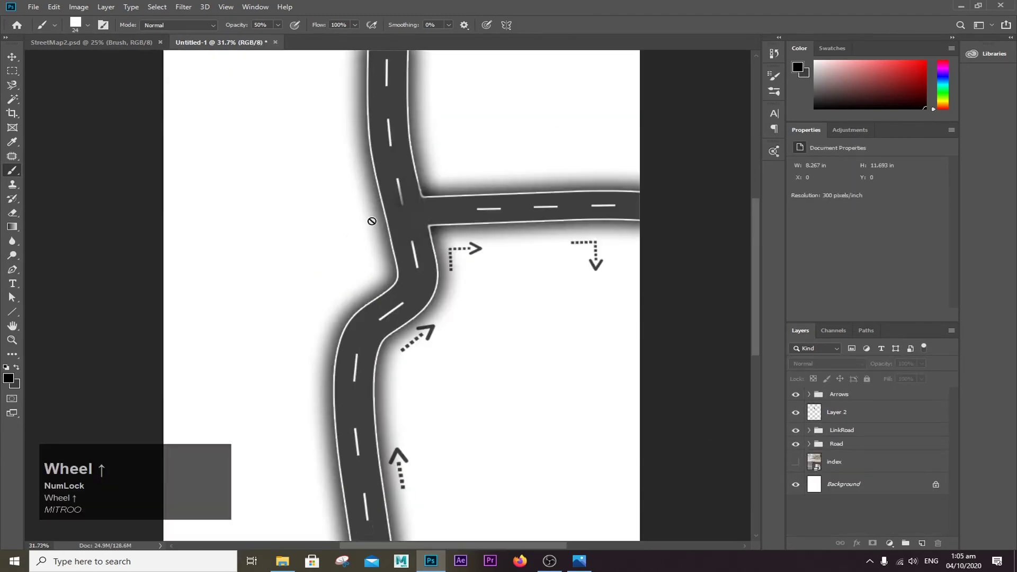
Choose the Hard Round Pressure Size tip for the Brush tool.
click(12, 270)
click(12, 171)
right_click(198, 230)
scroll(273, 370, down, 3)
click(273, 374)
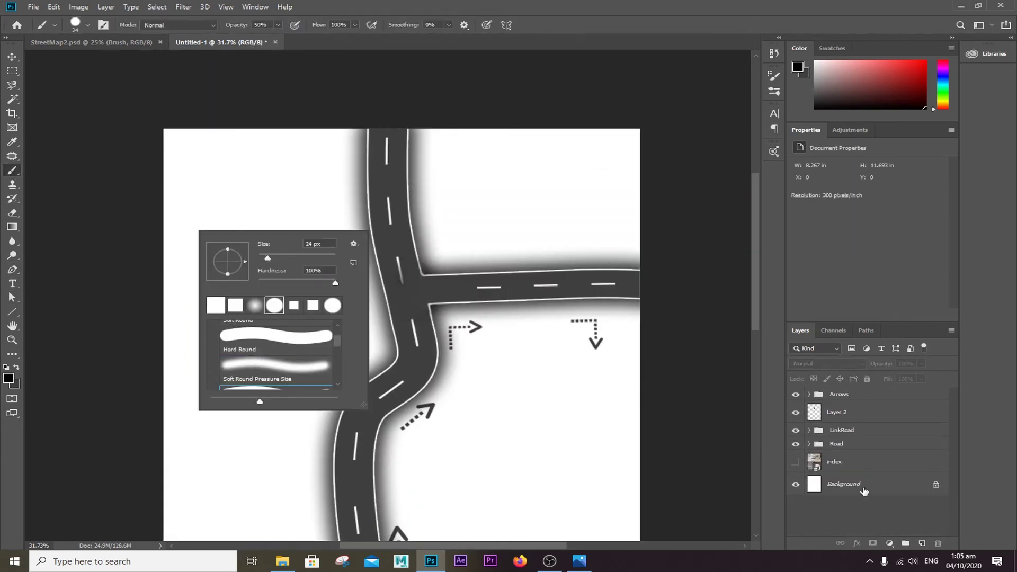
Create a new layer named Canal at the top of the layer stack.
click(922, 543)
double_click(835, 398)
text(Canl)
click(857, 522)
click(848, 399)
Set the brush size to 175 px, using the temporarily shown sketch to judge the canal's width.
right_click(268, 257)
drag(337, 283, 367, 284)
click(796, 484)
right_click(350, 267)
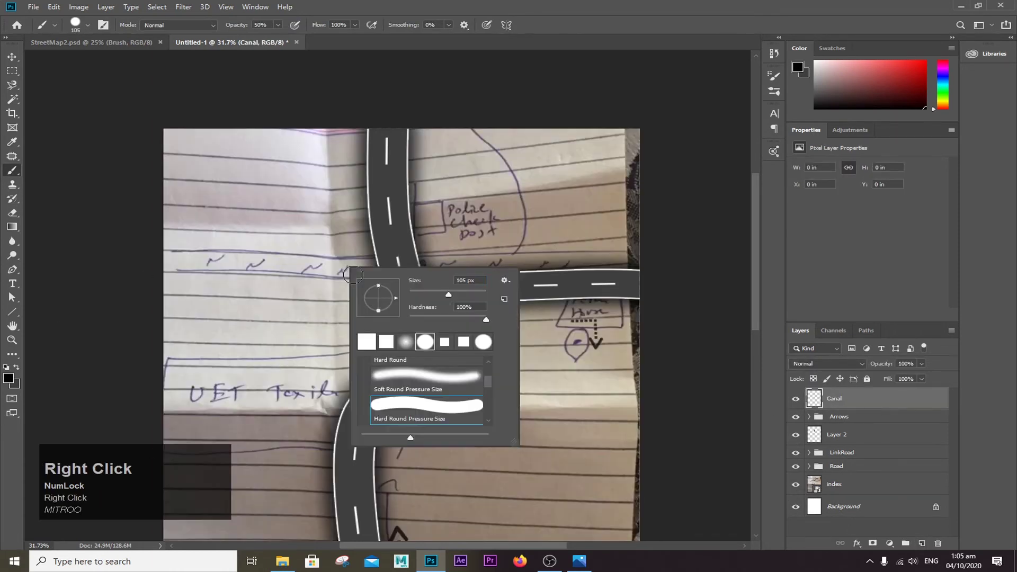
drag(447, 294, 468, 294)
key(Return)
click(796, 484)
Draw a gently wavy Pen path for the canal across the full page width, just above the link road.
click(12, 270)
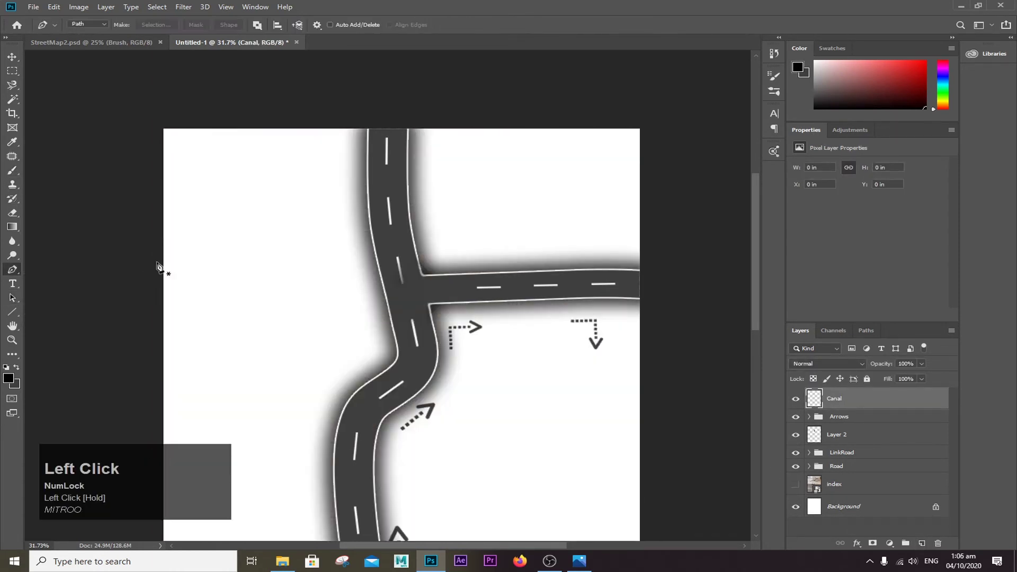
drag(268, 249, 287, 255)
drag(328, 255, 353, 255)
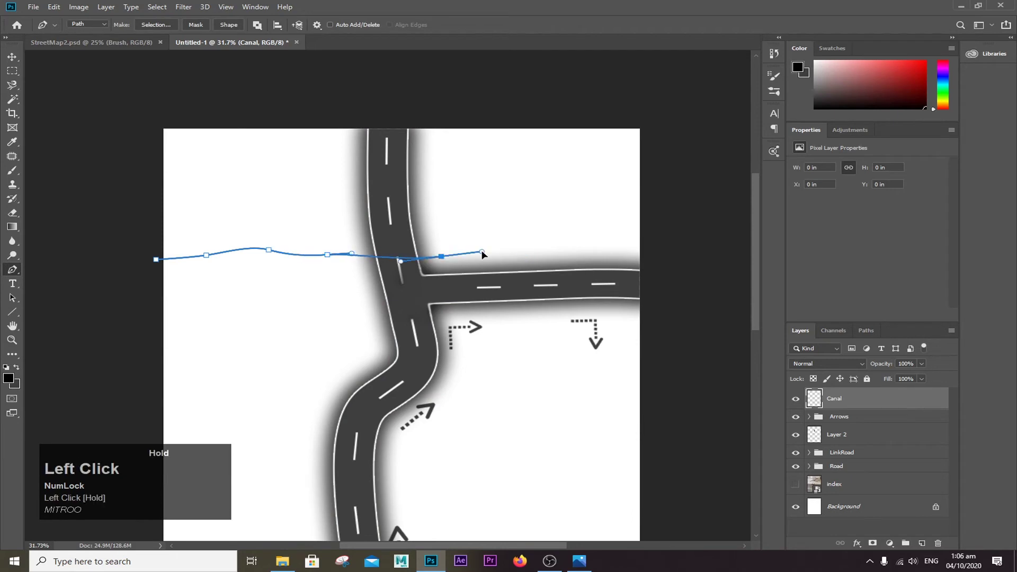
key(ctrl+z)
drag(591, 269, 457, 258)
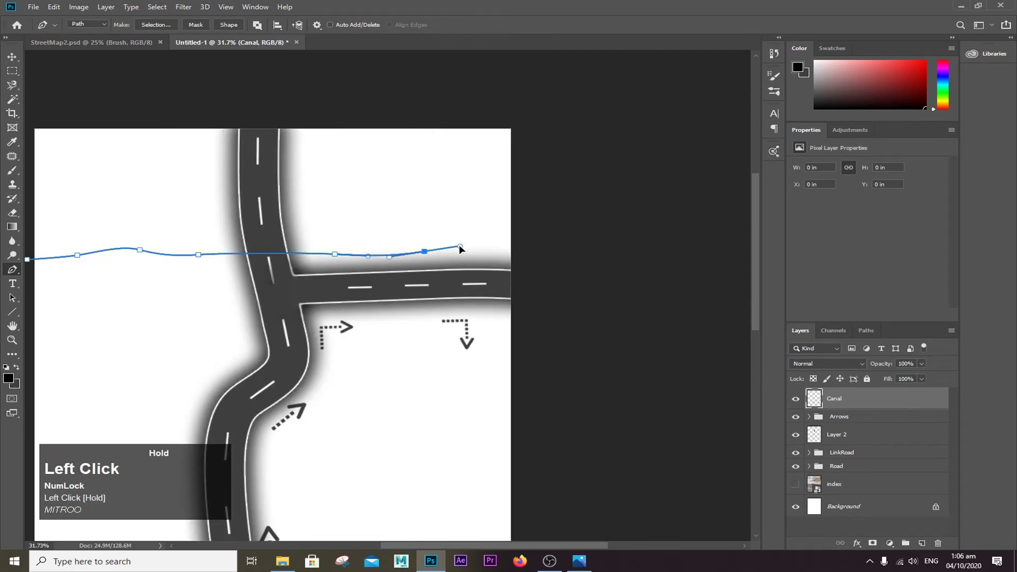
click(526, 257)
key(Escape)
Try to stroke the canal path with the black brush.
click(12, 298)
right_click(53, 260)
click(61, 338)
key(Return)
key(ctrl+z)
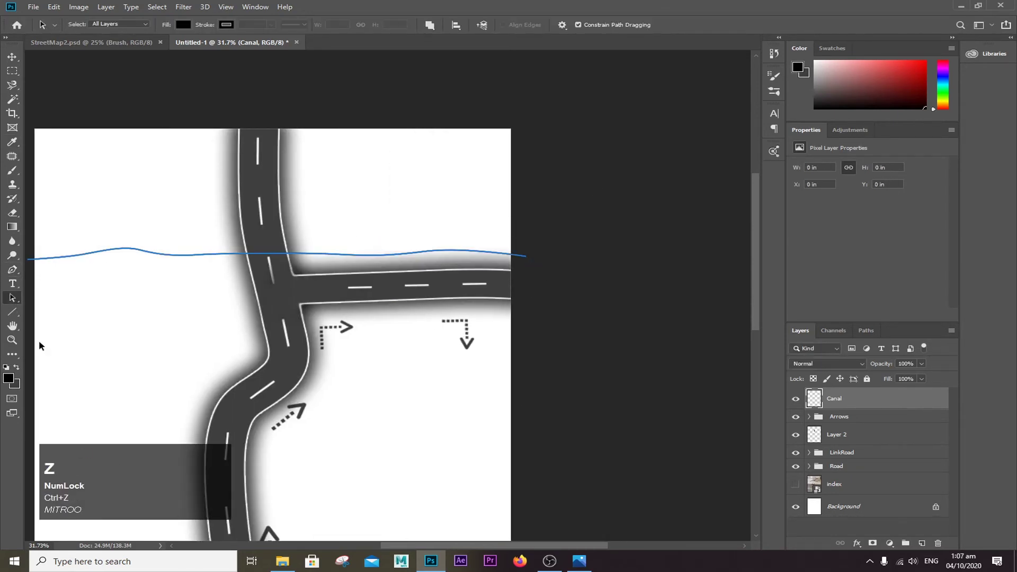
Try to stroke the canal path with lighter blue foreground colours.
click(8, 378)
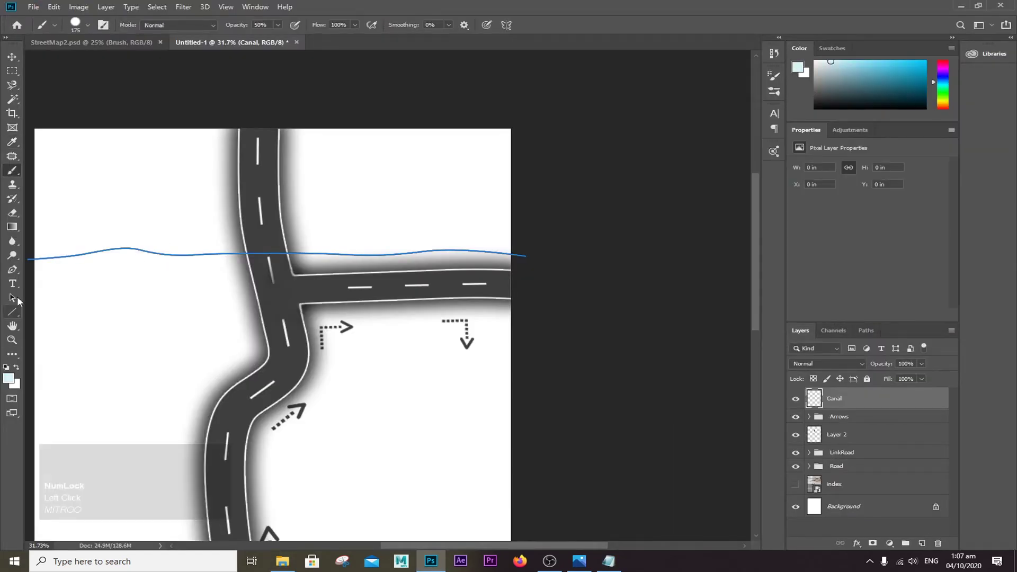
right_click(106, 257)
click(114, 329)
key(ctrl+z)
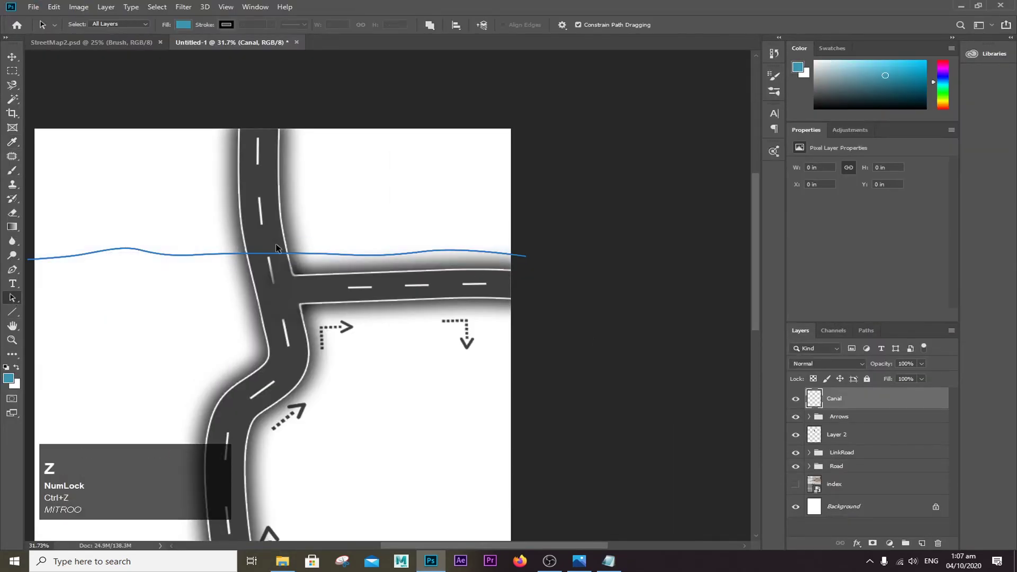
right_click(277, 253)
click(286, 326)
click(582, 174)
key(ctrl+z)
Stroke the canal path with a darker teal-blue foreground colour on the Canal layer and delete the path.
click(8, 378)
right_click(277, 253)
click(286, 326)
click(581, 174)
drag(40, 227, 535, 284)
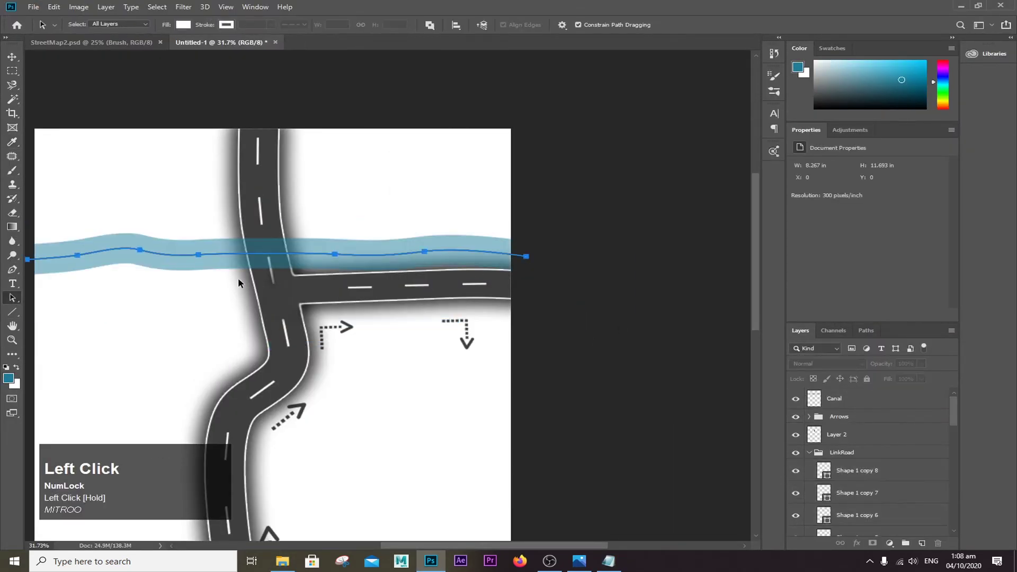
key(Delete)
drag(212, 196, 454, 353)
Nudge the painted canal upward, away from the link road, with Free Transform.
click(834, 398)
key(ctrl+t)
key(shift+Up)
key(shift+Up)
key(shift+Up)
key(Return)
Add an 8 px outside Stroke effect to the Canal layer and paste a blue colour code for it.
double_click(889, 399)
click(546, 223)
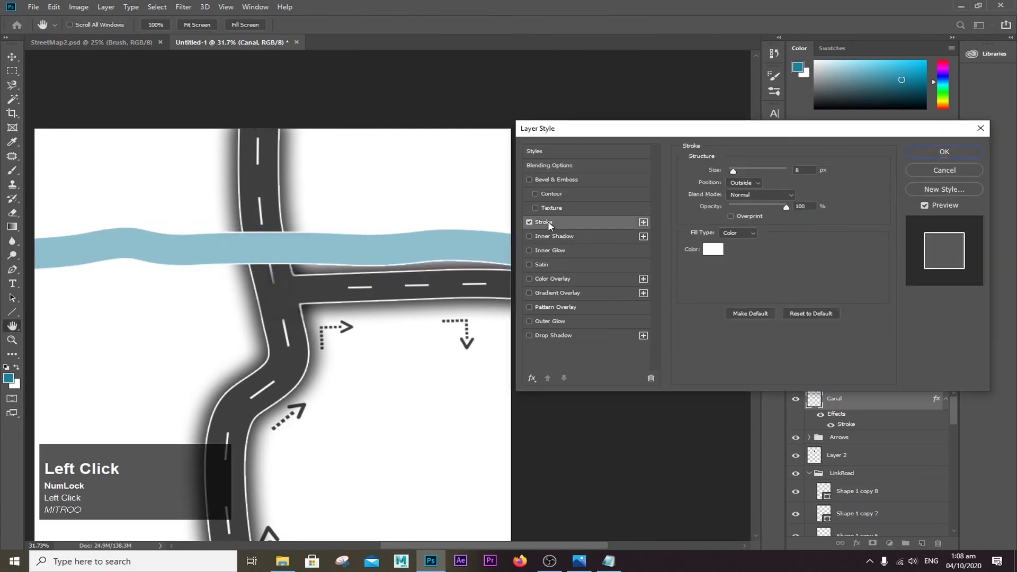
click(713, 249)
click(849, 189)
drag(779, 159, 680, 163)
key(ctrl+v)
click(753, 152)
click(957, 134)
Add a Drop Shadow to the Canal layer, slightly reduce its size and apply the layer style.
click(553, 336)
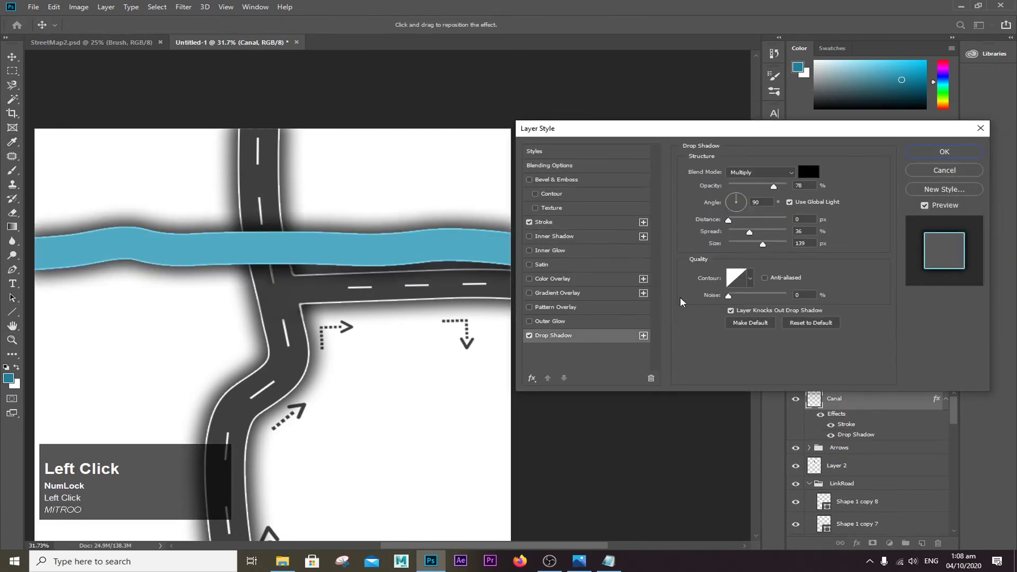
drag(763, 245, 755, 244)
click(944, 153)
Collapse the LinkRoad group and move the Canal layer beneath the Road group.
click(809, 484)
click(843, 495)
scroll(843, 495, down, 3)
drag(835, 391, 842, 494)
scroll(388, 297, down, 4)
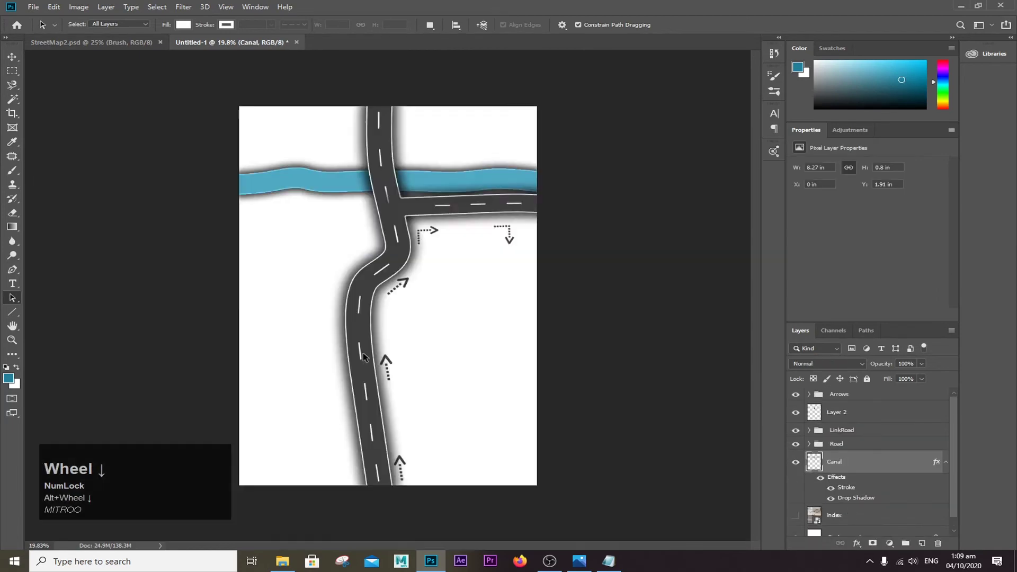
Nudge the canal slightly higher above the link road with Free Transform.
key(ctrl+t)
key(shift+Up)
key(Return)
Draw a rounded rectangle about 788 × 255 px beside the road's lower stretch, with no fill and a 10 px dashed black outline.
click(867, 444)
scroll(661, 387, down, 5)
click(796, 515)
scroll(514, 424, down, 2)
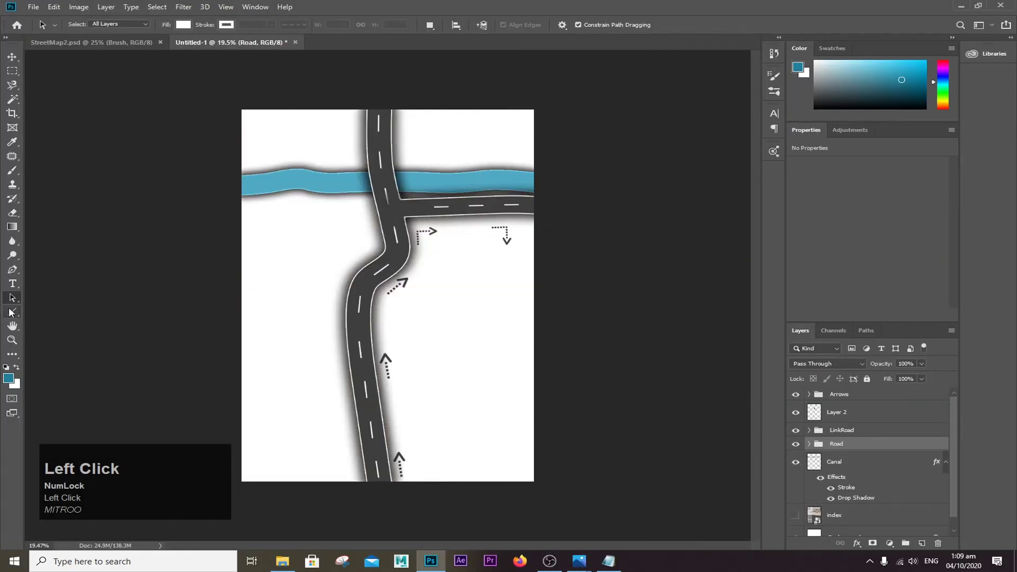
click(12, 312)
scroll(396, 455, down, 3)
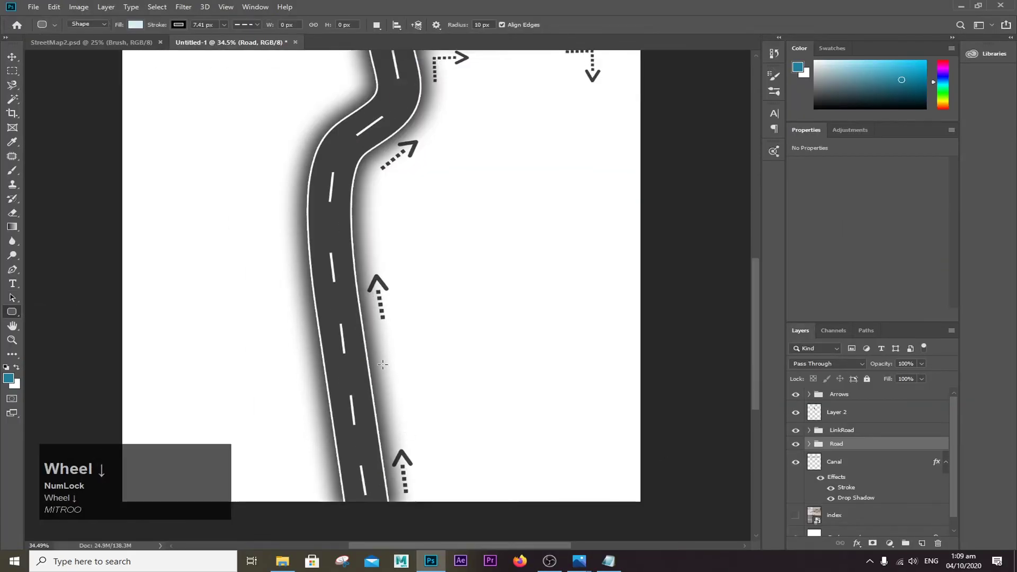
drag(394, 367, 556, 414)
click(136, 25)
click(153, 49)
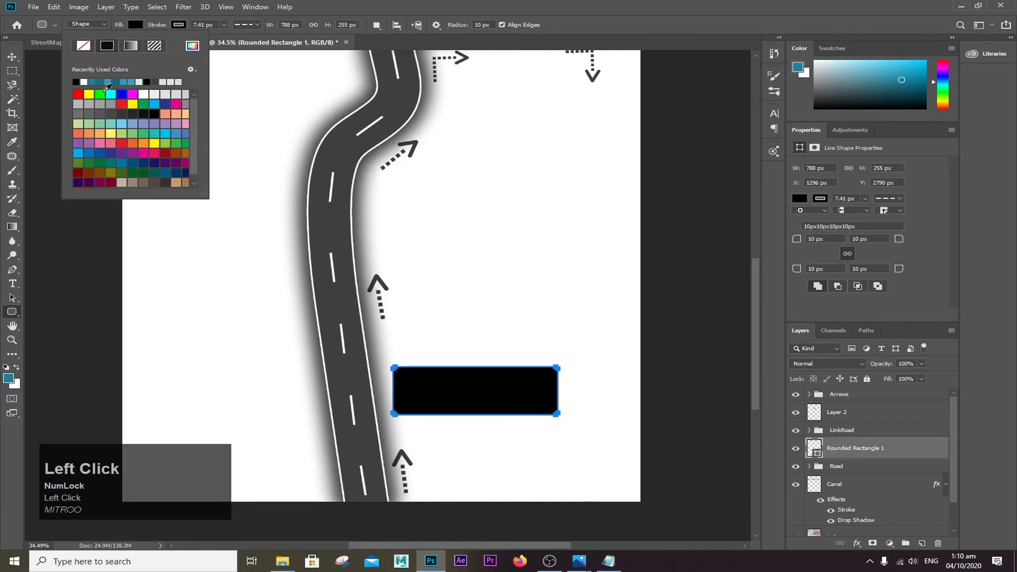
click(85, 45)
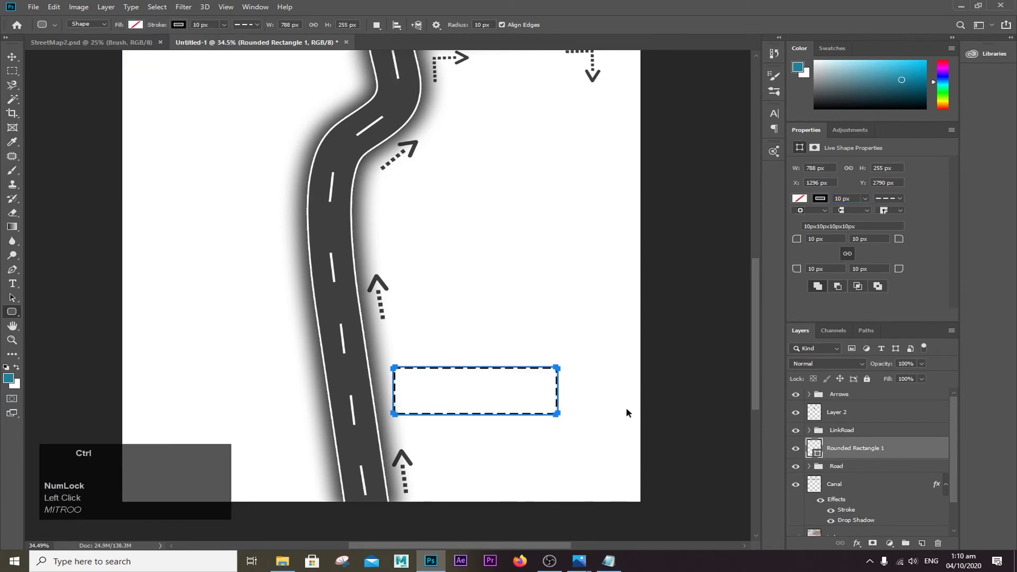
Rotate the dashed rectangle slightly counterclockwise and move its layer above the Arrows group.
key(ctrl+t)
drag(628, 414, 629, 403)
click(858, 454)
click(470, 208)
drag(858, 450, 853, 390)
Add the black text "Taxila Museum" on two centred lines inside the dashed rectangle.
click(13, 284)
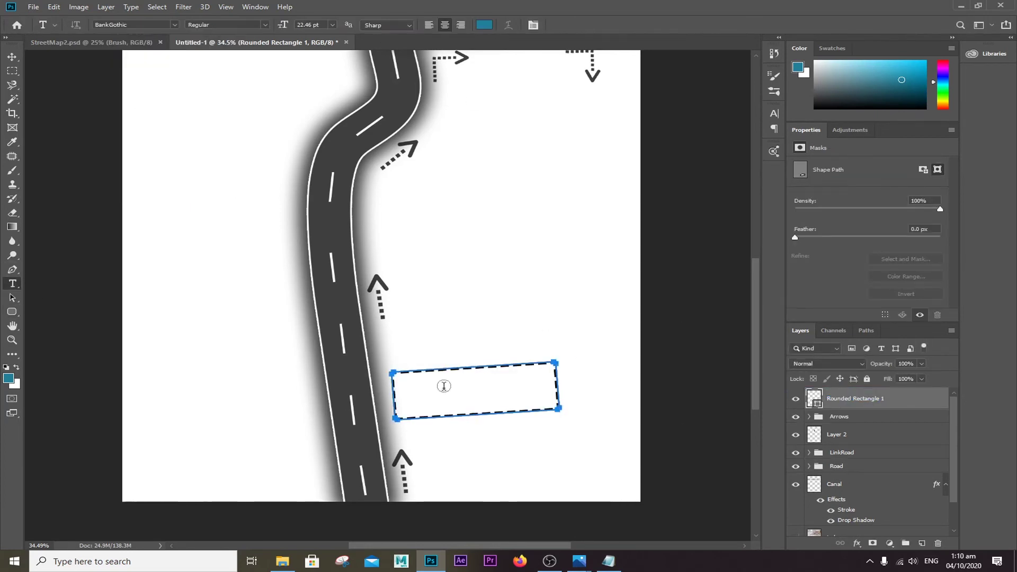
click(411, 397)
text(Taxil)
click(470, 378)
key(Return)
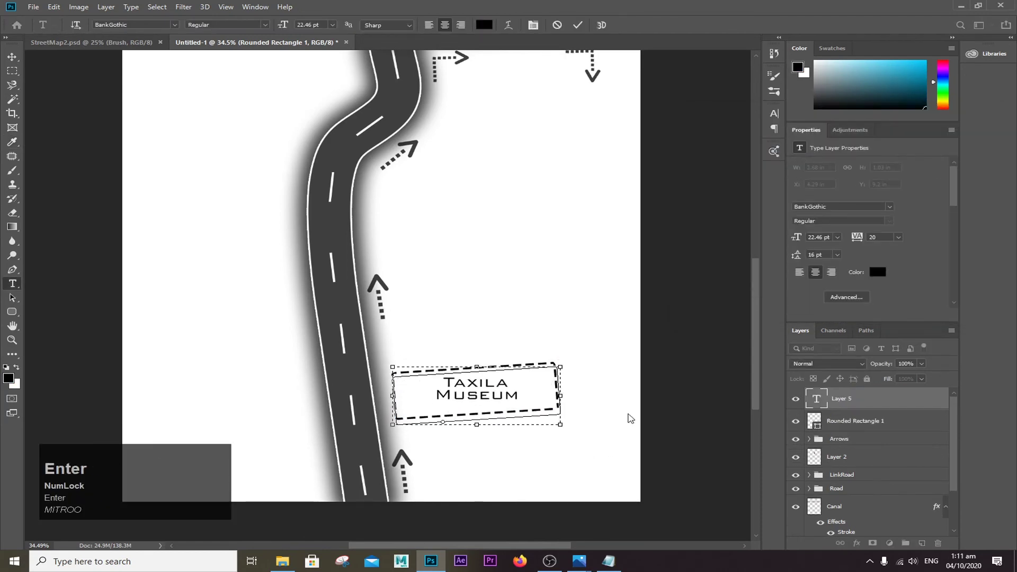
click(629, 418)
Try to tilt the Taxila Museum text with Free Transform to match its dashed frame.
key(ctrl+t)
drag(577, 436, 585, 417)
key(Return)
key(ctrl+t)
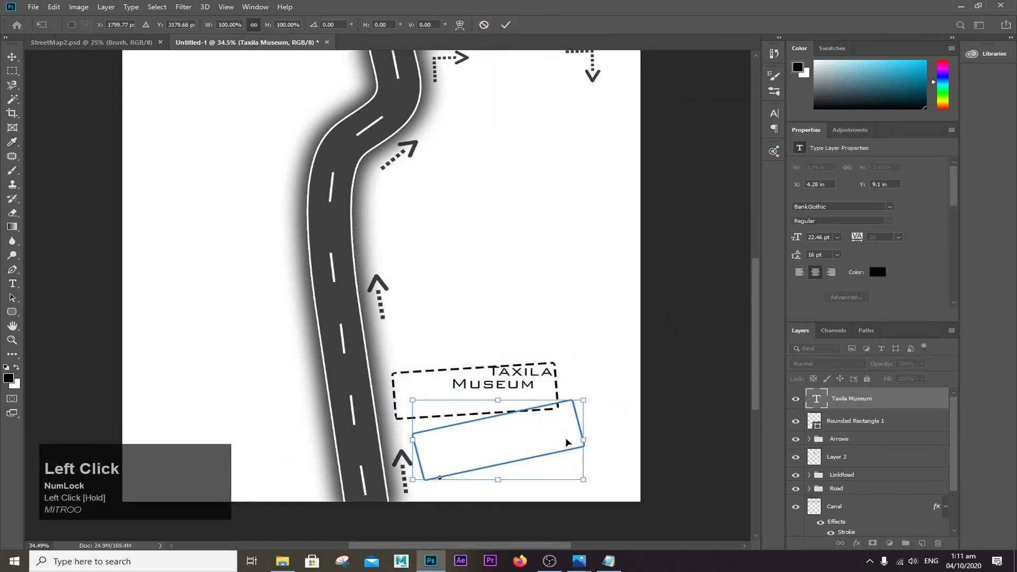
key(Escape)
double_click(863, 402)
key(ctrl+t)
key(ctrl+z)
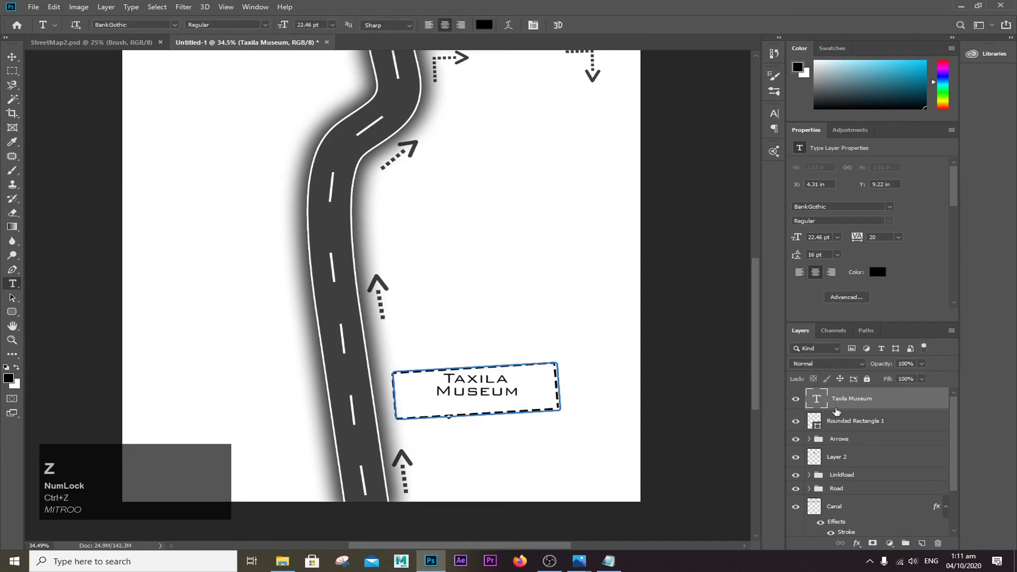
Rotate the Taxila Museum text box slightly counterclockwise so the text follows the frame's slant.
double_click(817, 399)
drag(573, 428, 548, 425)
click(610, 480)
Group the Taxila Museum text with its dashed rectangle and name the group Museum.
click(856, 421)
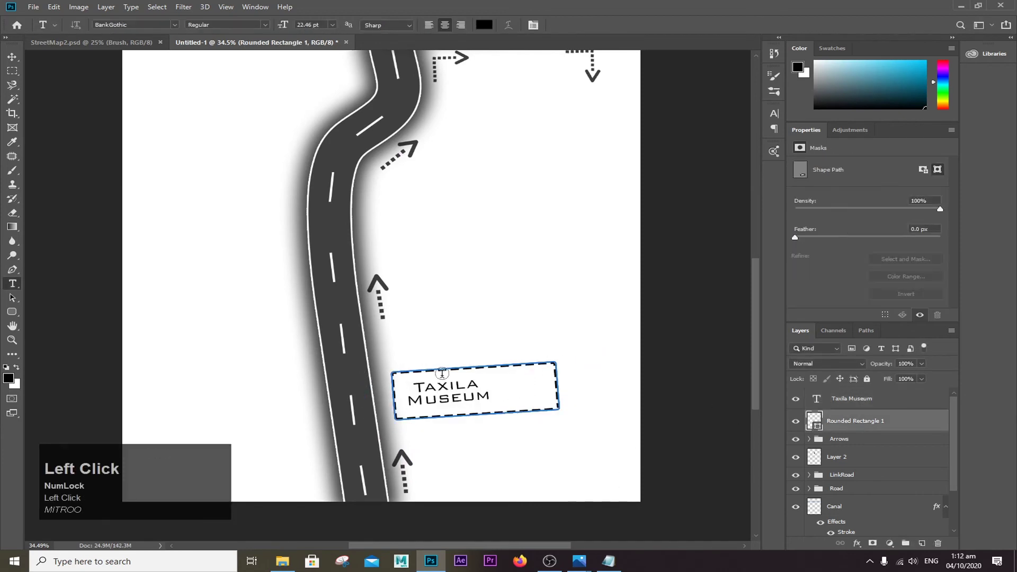
shift+click(852, 399)
key(ctrl+g)
double_click(841, 395)
text(Muse)
Adjust the Taxila Museum text box and increase its font size to 25.46 pt.
click(810, 394)
click(862, 413)
key(ctrl+t)
key(Escape)
click(865, 435)
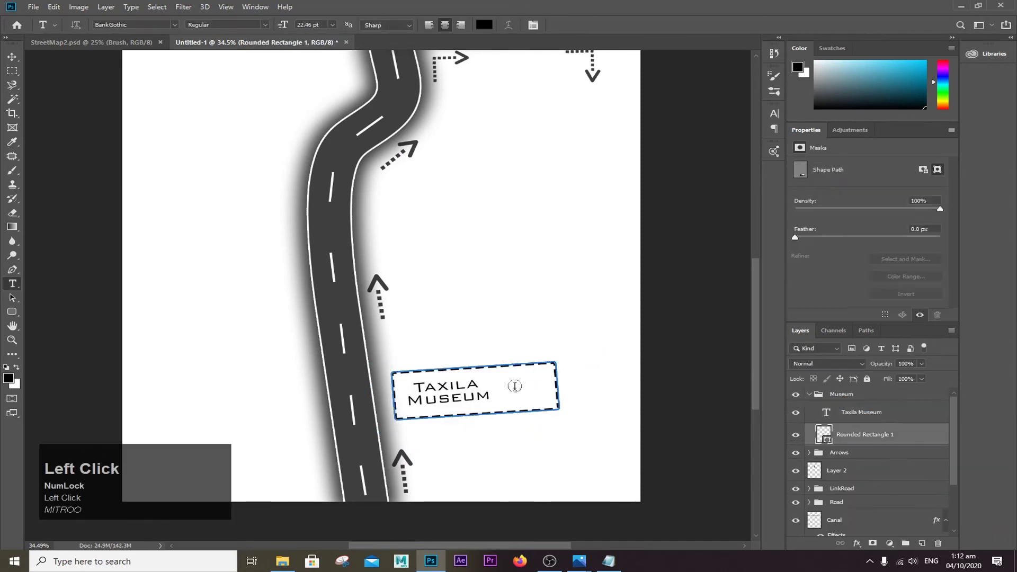
double_click(827, 412)
drag(577, 457, 565, 457)
drag(796, 238, 797, 239)
click(608, 461)
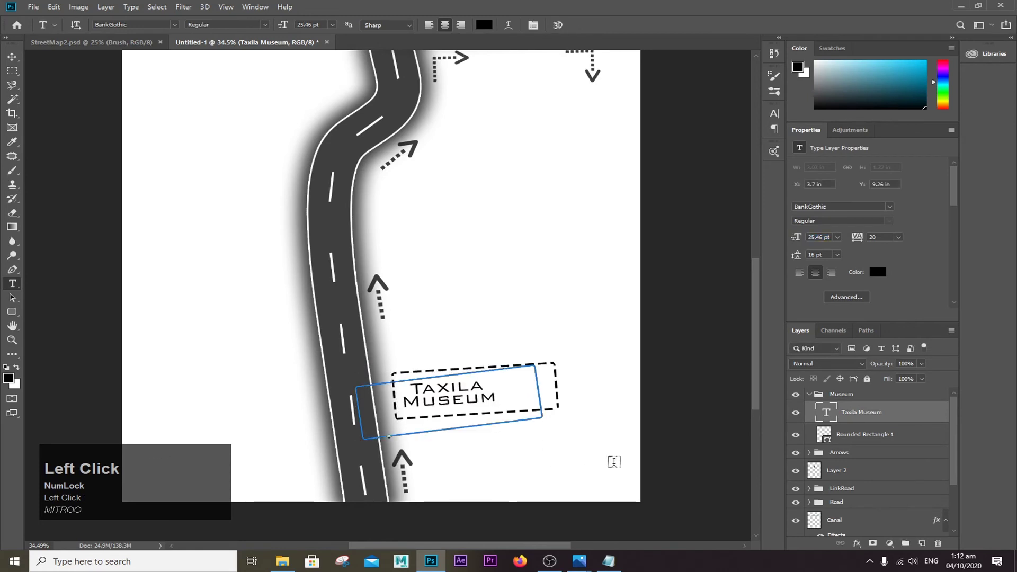
Shift the Taxila Museum text slightly to the right within its dashed frame.
key(ctrl+t)
drag(506, 393, 511, 395)
key(Return)
double_click(827, 412)
click(809, 394)
drag(562, 443, 570, 451)
click(471, 398)
Duplicate the Museum group and name the copy University.
click(841, 394)
key(ctrl+j)
double_click(848, 394)
text(University)
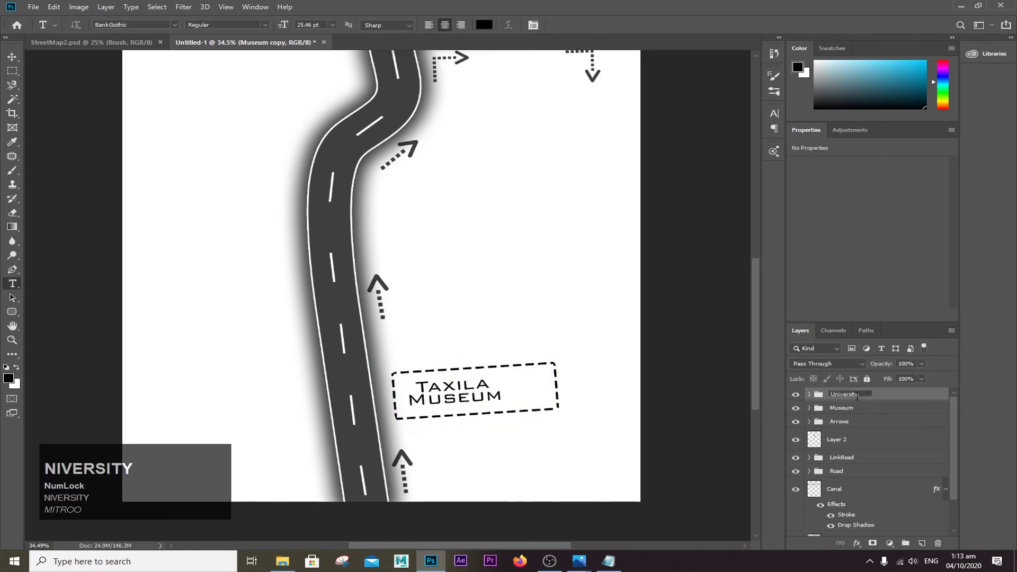
Move the University group to the left side of the main road near the bend.
key(ctrl+t)
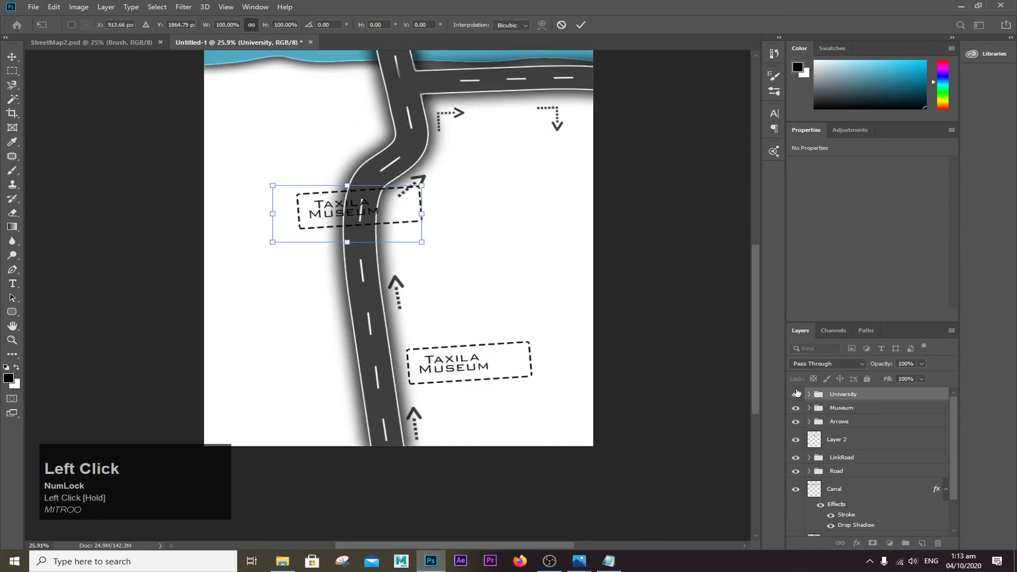
drag(432, 178, 250, 153)
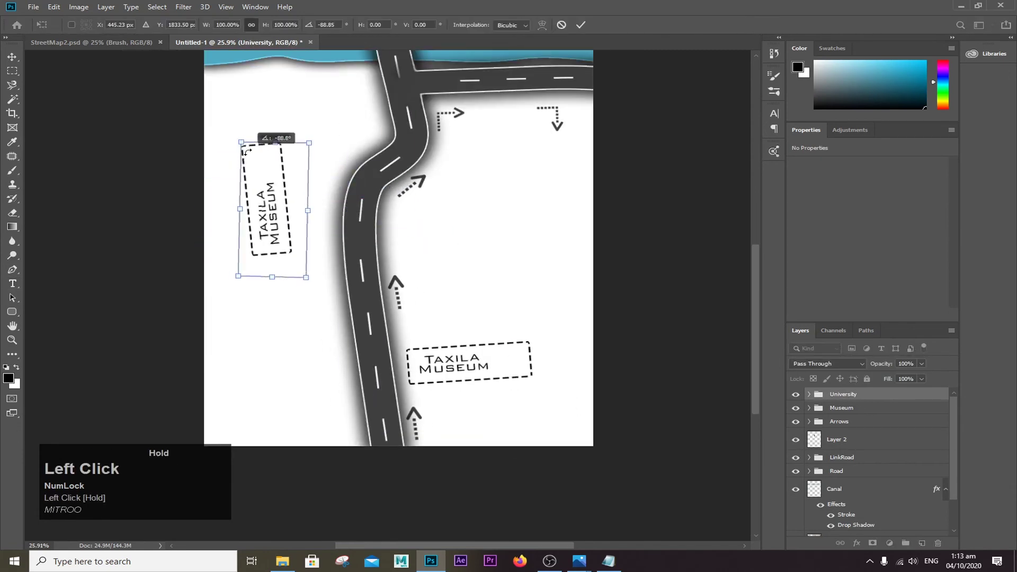
drag(280, 212, 327, 233)
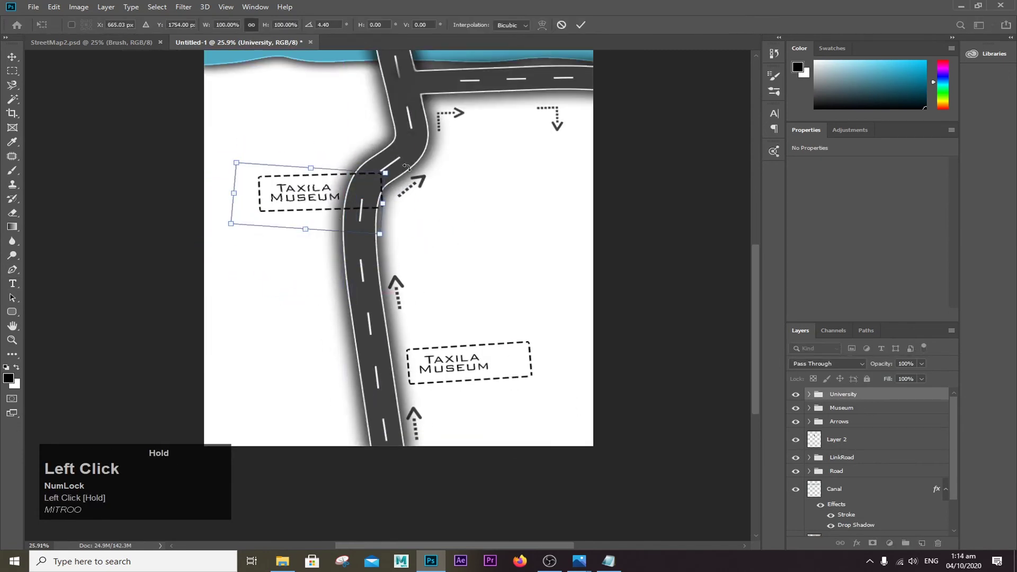
Replace the text in the University label with "UET Taxila" and reposition it inside the dashed frame.
ctrl+click(311, 208)
double_click(311, 209)
key(BackSpace)
key(BackSpace)
key(BackSpace)
key(BackSpace)
text(ila)
click(889, 436)
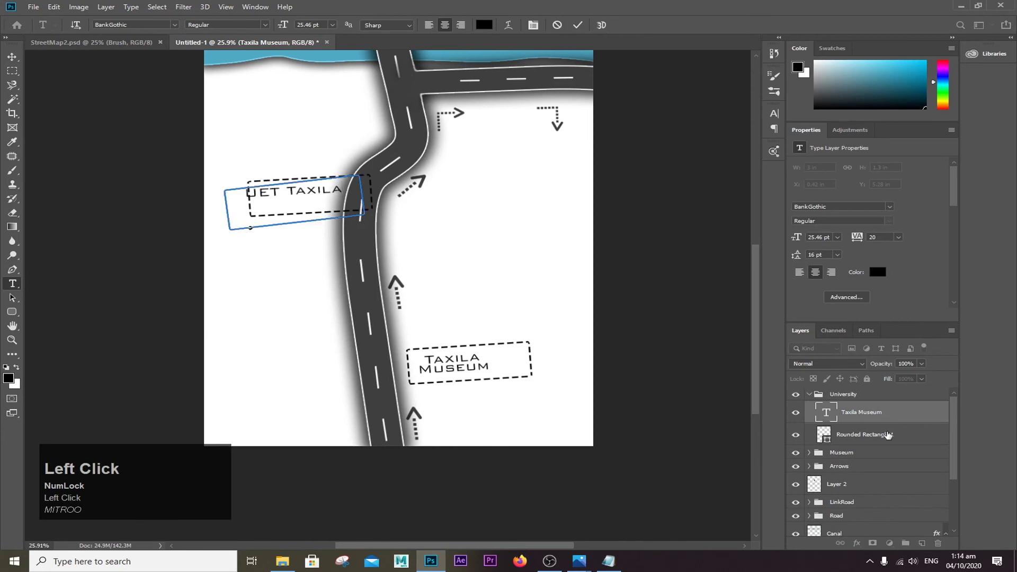
key(ctrl+z)
drag(305, 203, 329, 208)
Widen the University label's dashed rectangle toward the left and shift the UET Taxila text left off the road.
click(869, 434)
key(ctrl+t)
drag(249, 196, 235, 198)
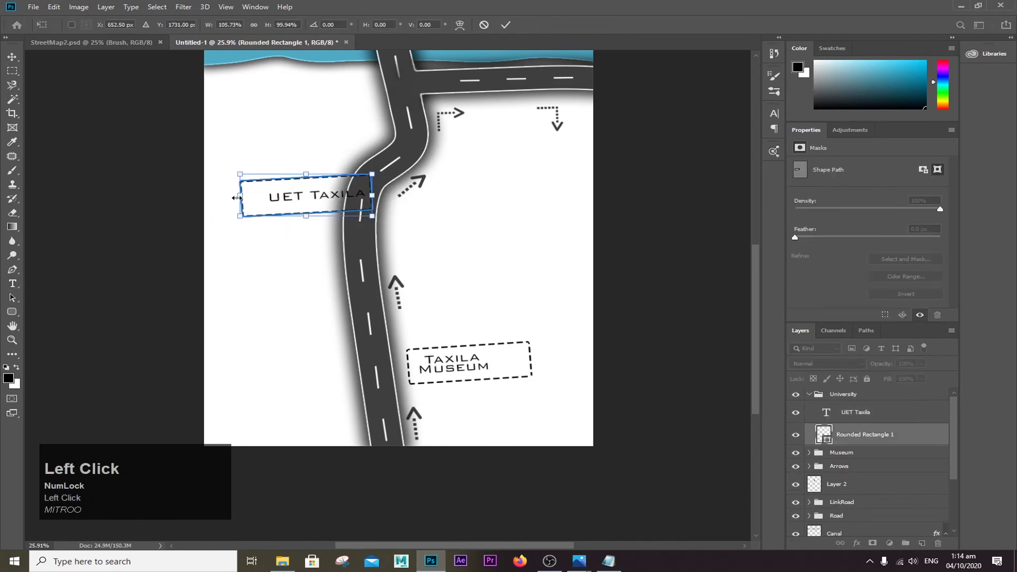
key(Return)
click(318, 219)
click(864, 435)
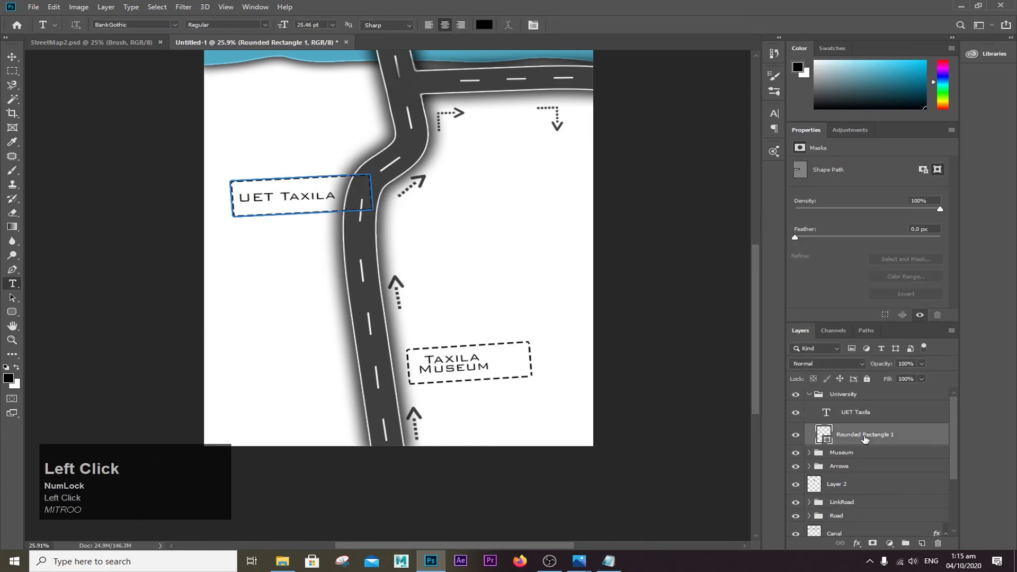
Collapse the University group and move it below the Road group in the layer stack.
click(809, 394)
drag(851, 395, 850, 477)
scroll(516, 291, up, 1)
scroll(516, 291, down, 1)
Name the University group's copy CheckPost and place it, scaled down and rotated, beside the main road above the canal.
click(847, 455)
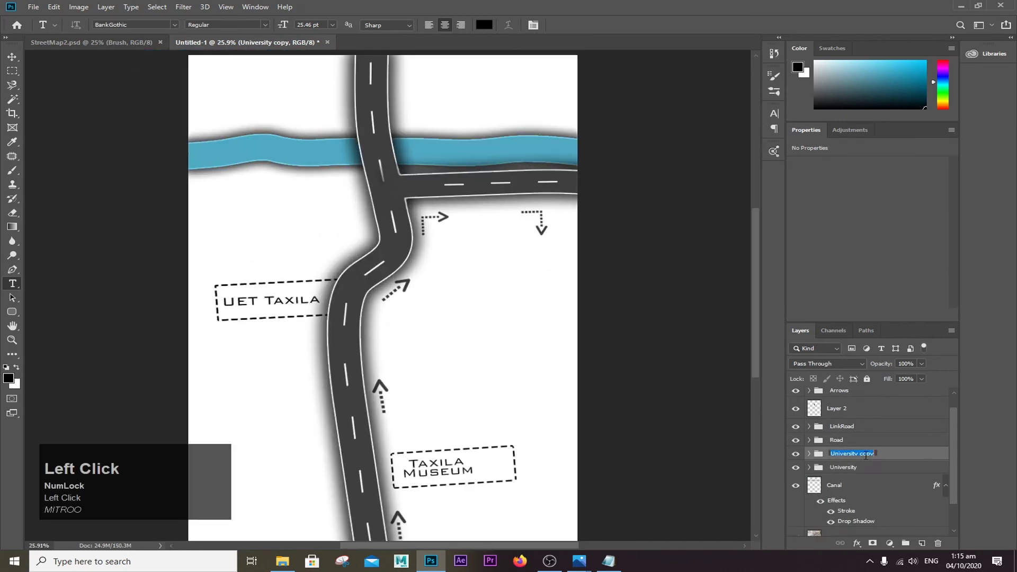
key(ctrl+t)
drag(275, 300, 409, 103)
scroll(463, 181, up, 2)
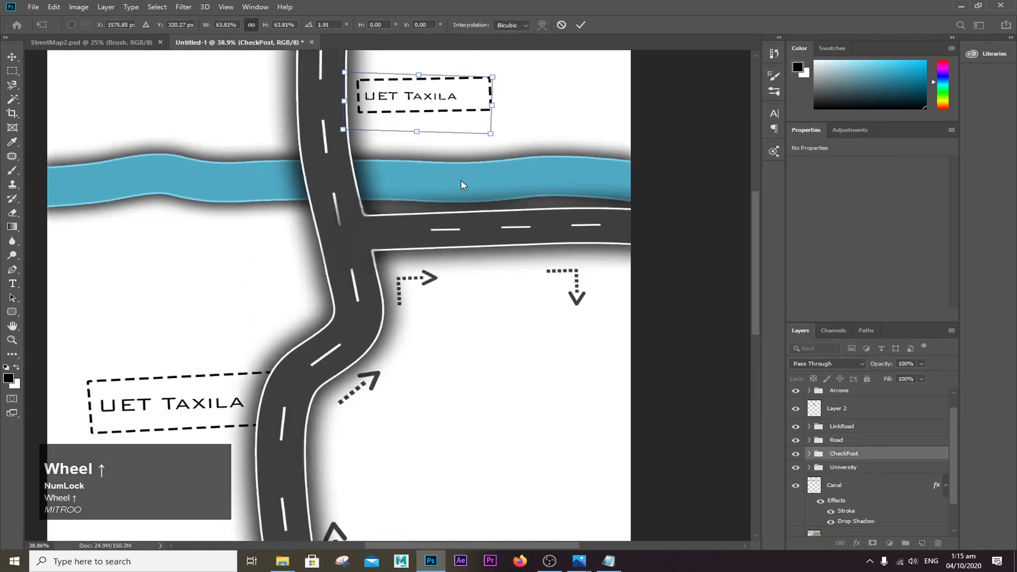
scroll(463, 182, up, 3)
drag(490, 331, 530, 360)
key(Return)
Replace the text in the CheckPost label with "Police Check Post".
double_click(457, 316)
text(Police Check)
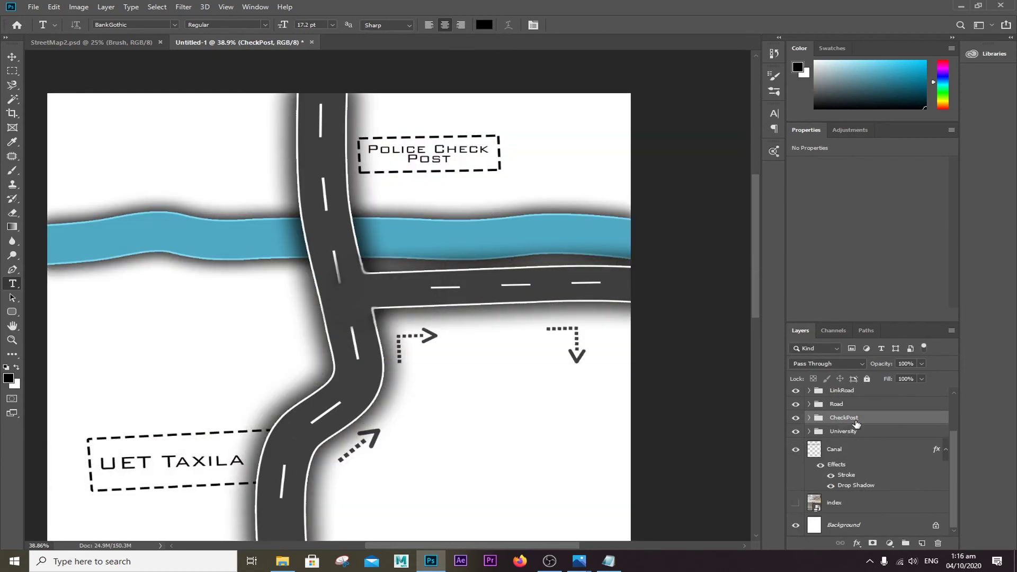
Name the CheckPost group's copy Farm House and move it below the link road, under the downward arrow.
text(Farm House)
drag(494, 229, 591, 412)
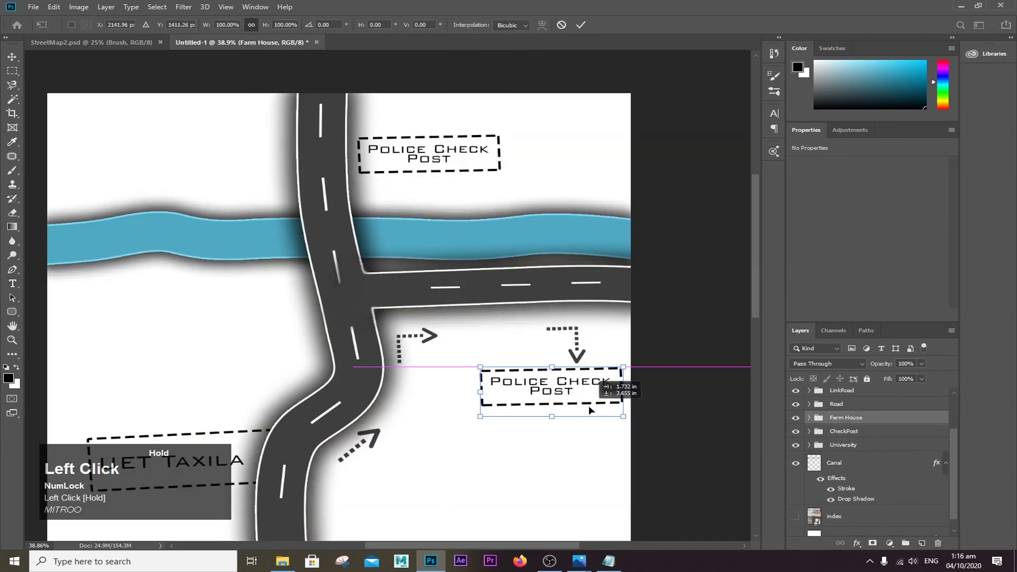
key(Return)
Replace the text in the new label with "Farm House", split over two lines inside the dashed frame.
click(809, 418)
double_click(860, 435)
double_click(826, 436)
text(Farm House)
click(843, 438)
key(Return)
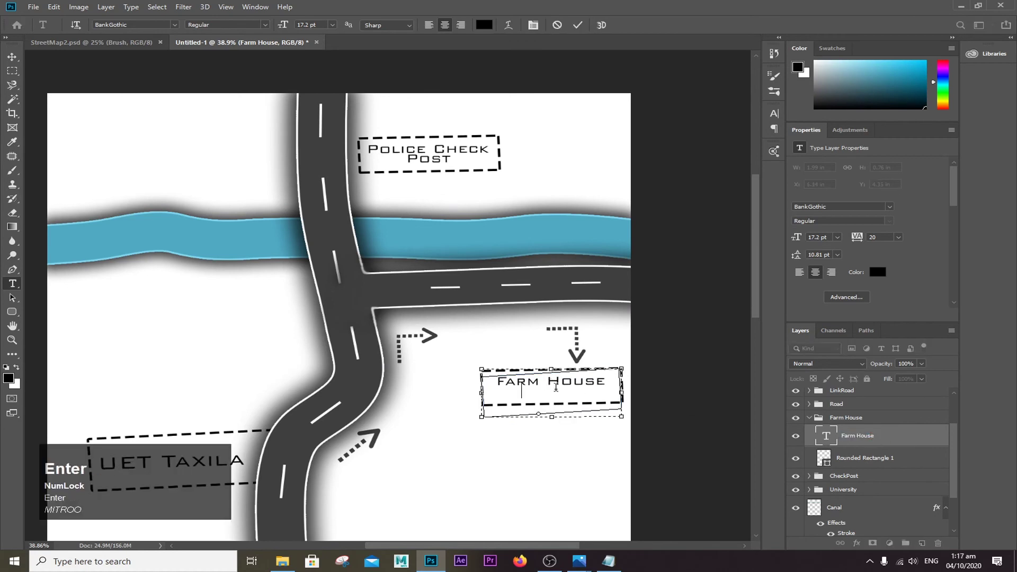
click(598, 441)
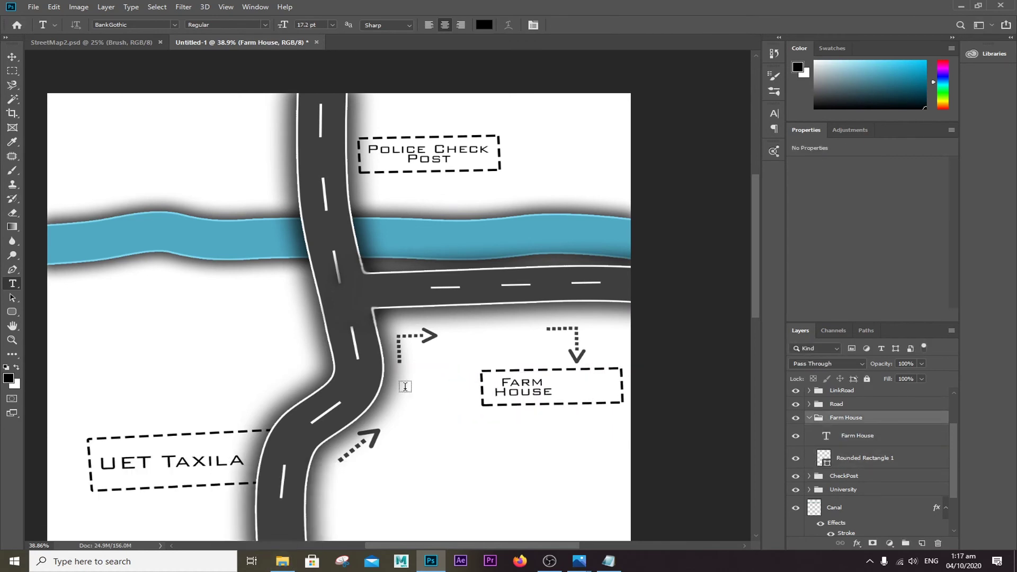
Scale down and tilt the Taxila Museum label group together with its pillars icon.
scroll(956, 490, down, 3)
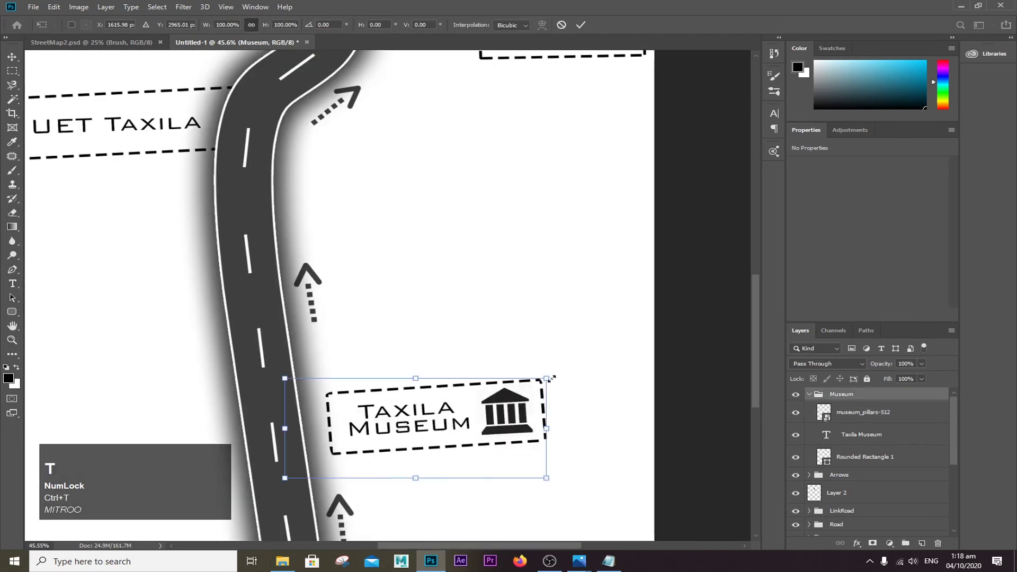
drag(549, 380, 485, 377)
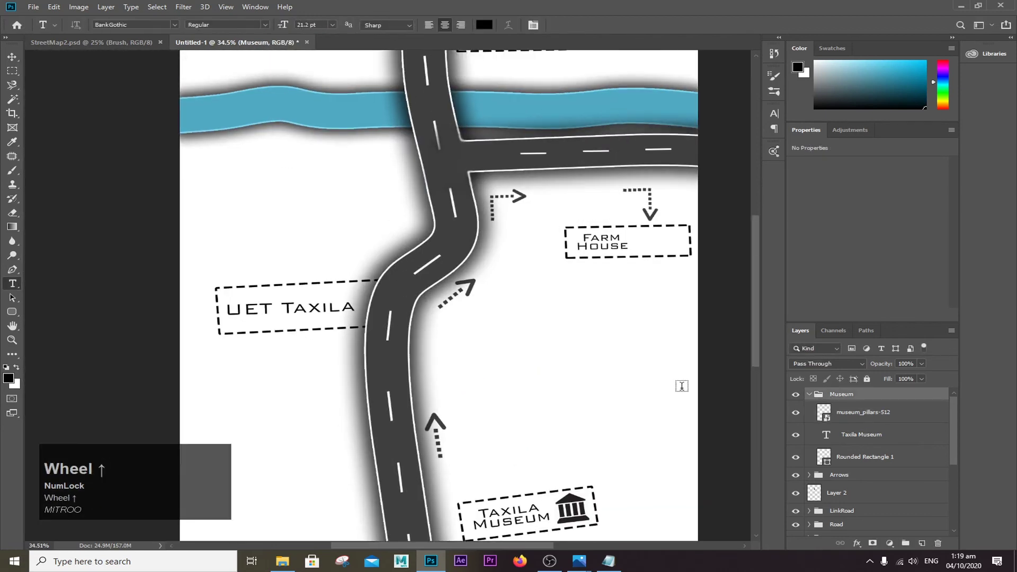
Split the UET Taxila text over two lines and fit a small graduation cap icon beside it inside the frame.
click(848, 475)
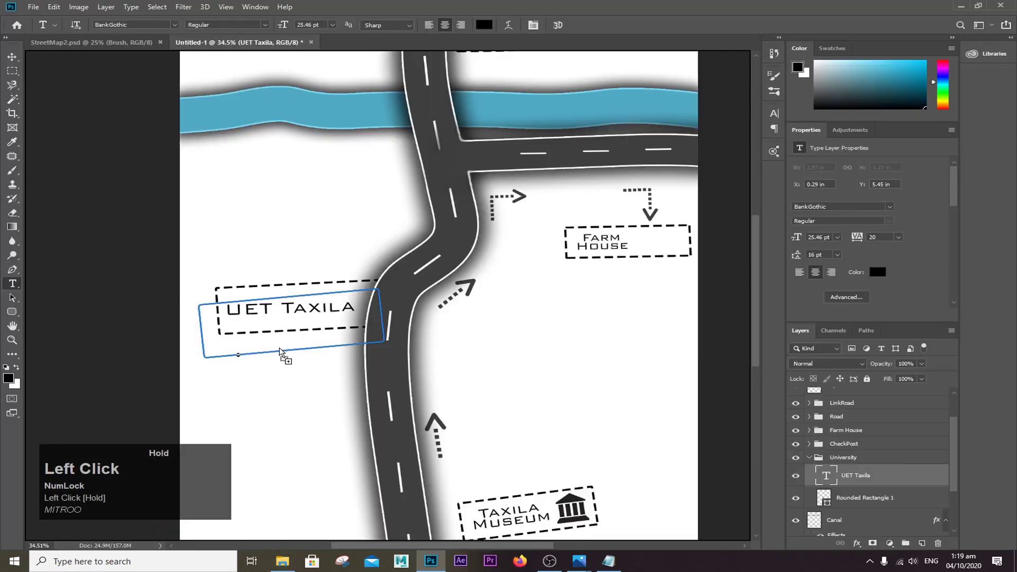
drag(281, 353, 291, 323)
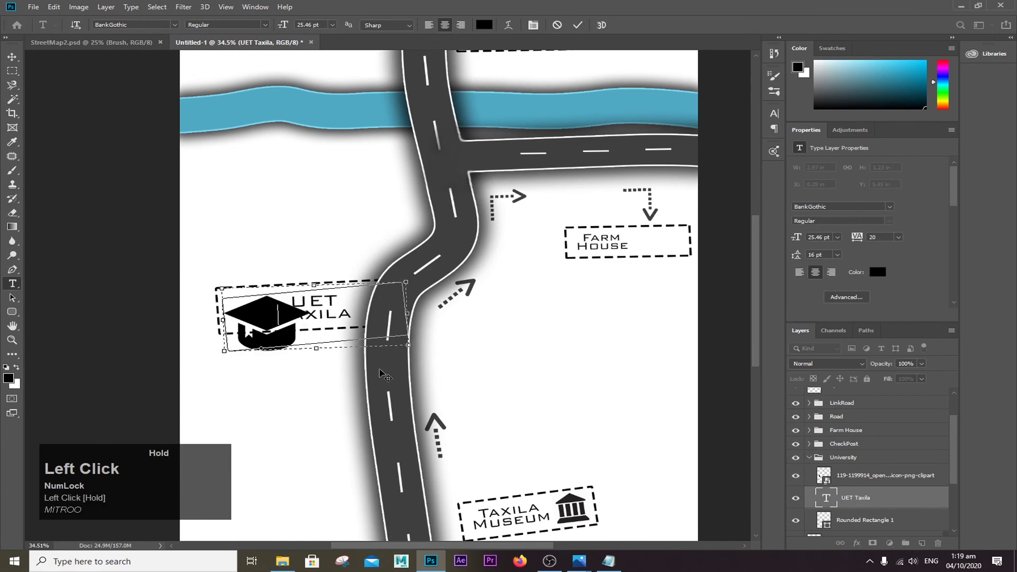
drag(382, 374, 355, 368)
drag(309, 349, 289, 333)
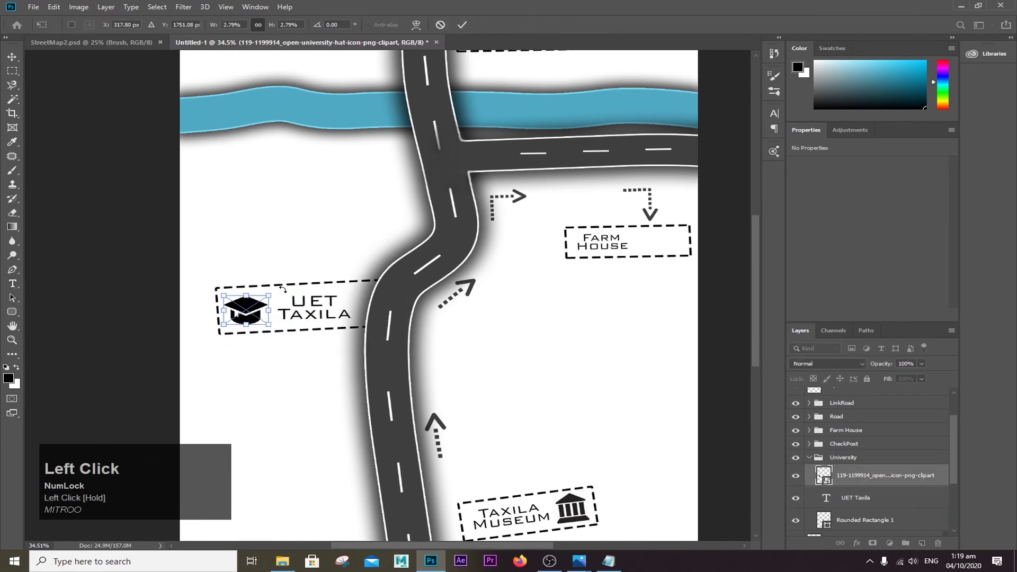
drag(283, 288, 274, 288)
Scale down the check-post barrier icon and place it at the left end of the Police Check Post frame.
scroll(275, 288, up, 2)
scroll(418, 388, down, 4)
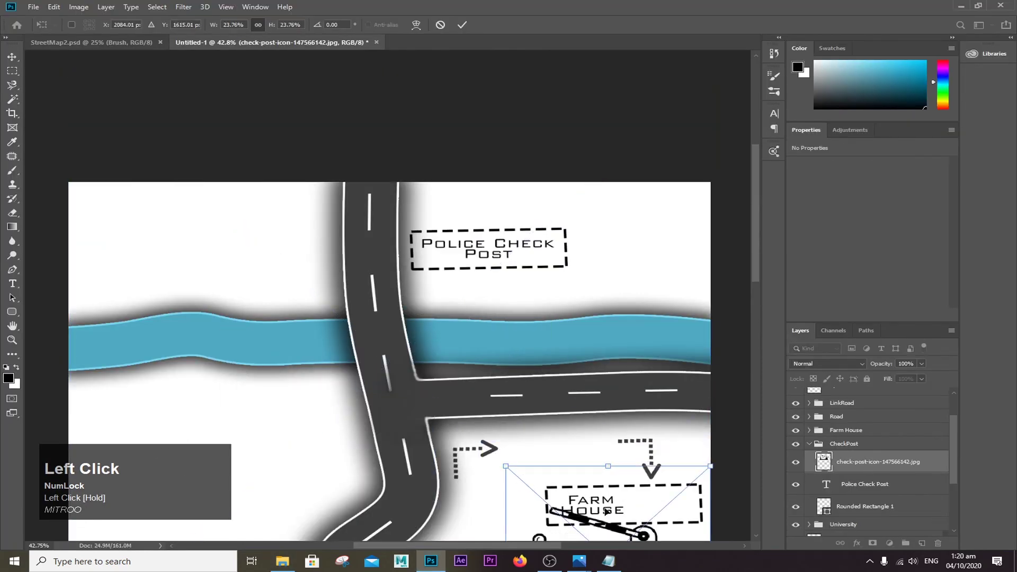
drag(704, 546, 607, 299)
Shift the Police Check Post text right so it clears the barrier icon.
click(854, 480)
click(520, 256)
drag(627, 225, 629, 224)
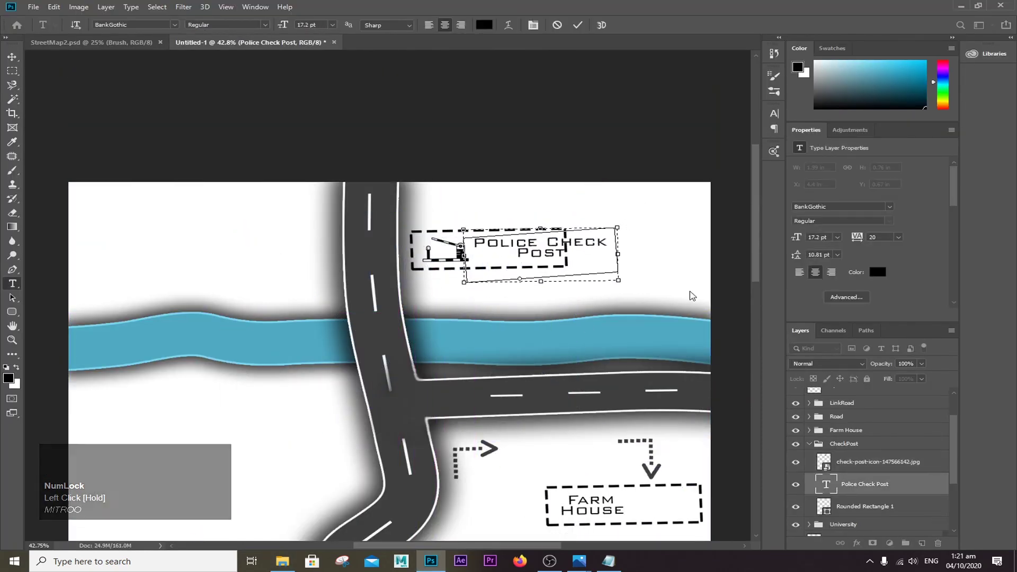
drag(691, 295, 692, 296)
drag(629, 221, 630, 223)
click(578, 25)
Widen the Police Check Post label's dashed rectangle to the right around the shifted text.
click(866, 506)
key(ctrl+t)
drag(567, 249, 623, 249)
Place a small farm house icon at the right end of the Farm House label's dashed frame.
scroll(587, 396, down, 5)
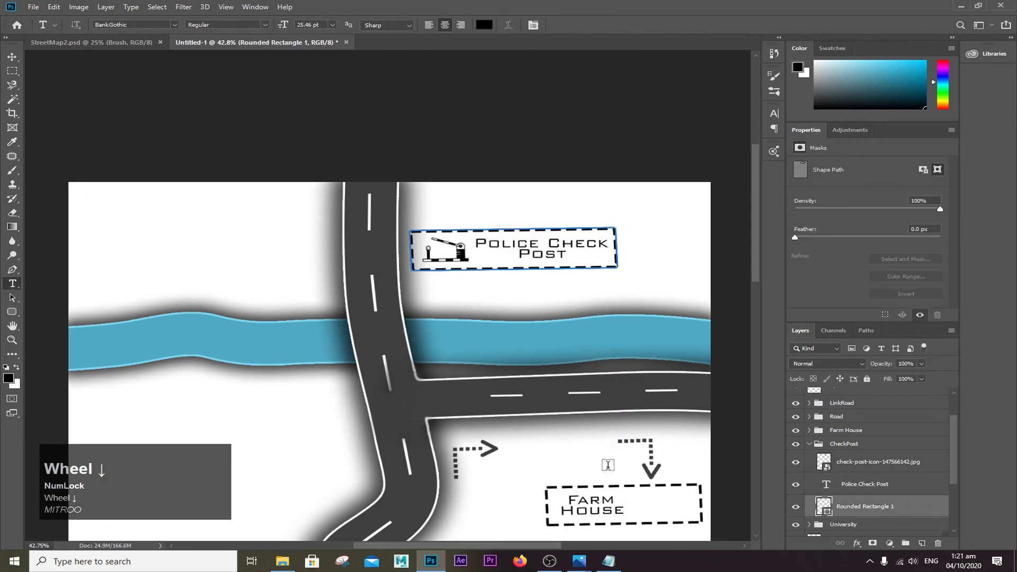
click(809, 431)
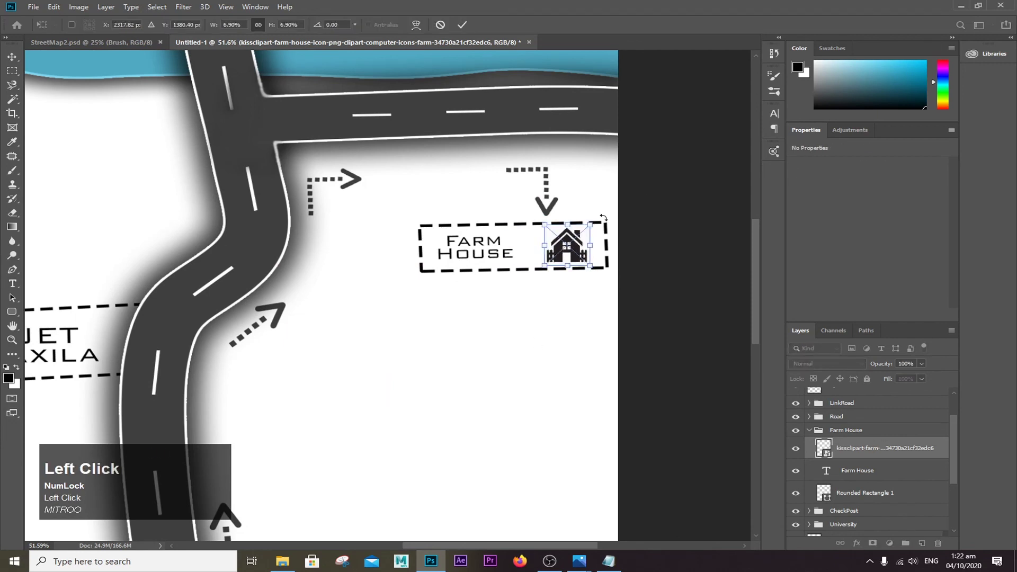
click(462, 25)
Shift the Farm House text right toward the house icon and narrow the dashed rectangle from its left side.
click(857, 471)
key(t)
click(480, 255)
drag(551, 317, 576, 318)
click(865, 493)
key(ctrl+t)
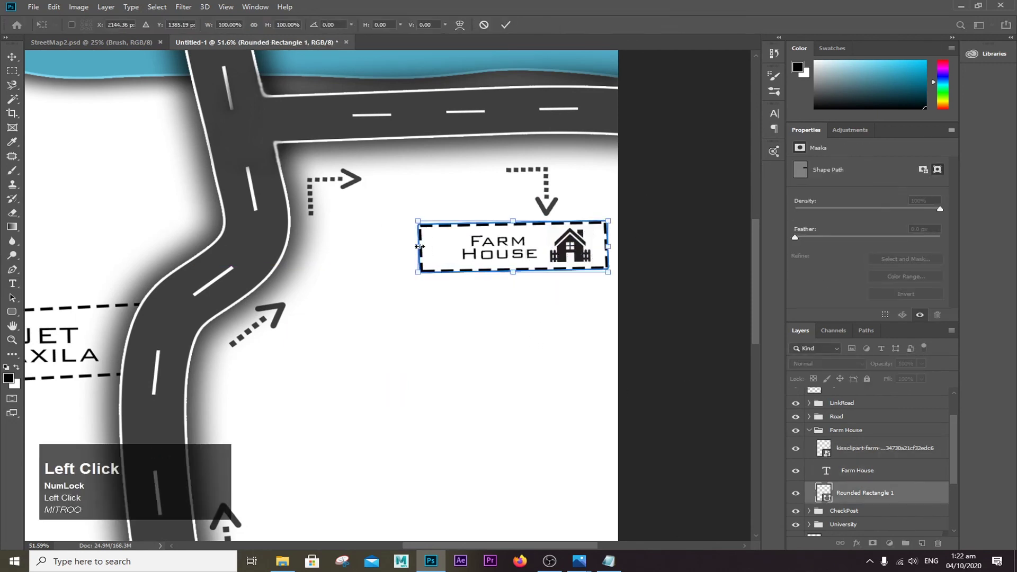
Place a location pin icon in the Farm House group, scaled down and positioned above the label.
click(884, 474)
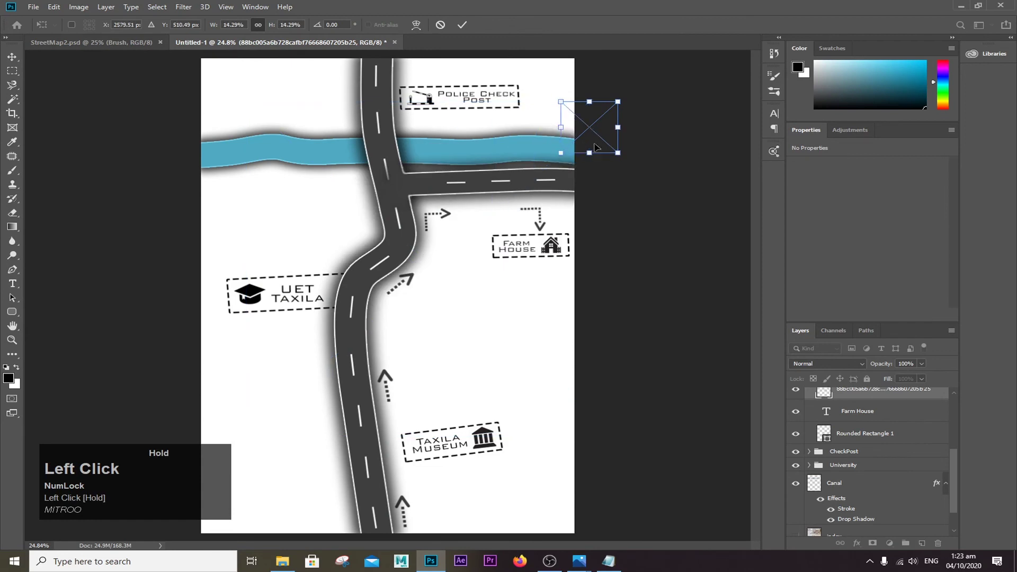
scroll(546, 233, up, 3)
drag(530, 259, 561, 229)
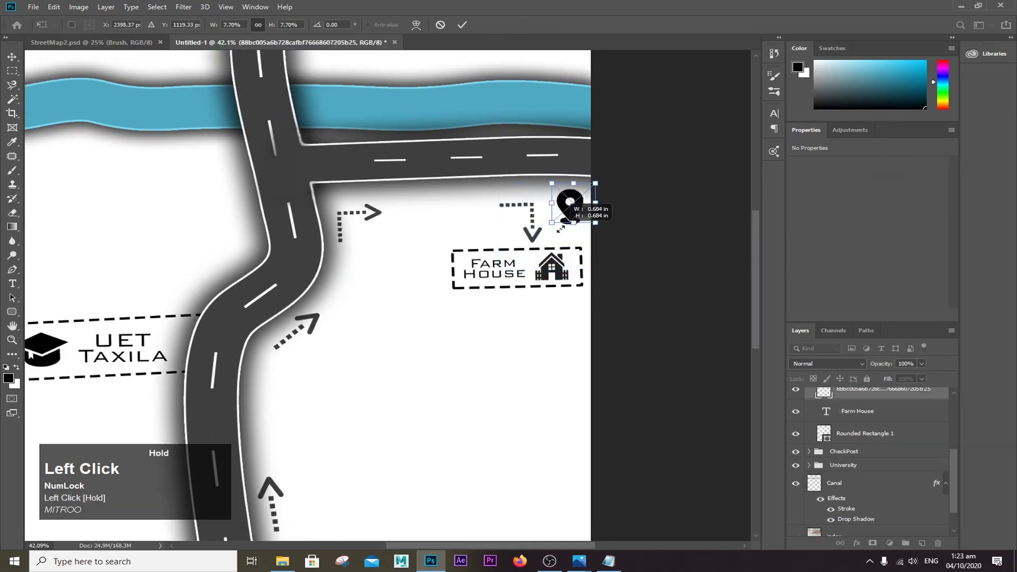
drag(594, 345, 506, 225)
scroll(809, 392, up, 2)
key(Return)
Move the downward direction arrow right so it points at the house icon in the Farm House label.
scroll(869, 450, up, 3)
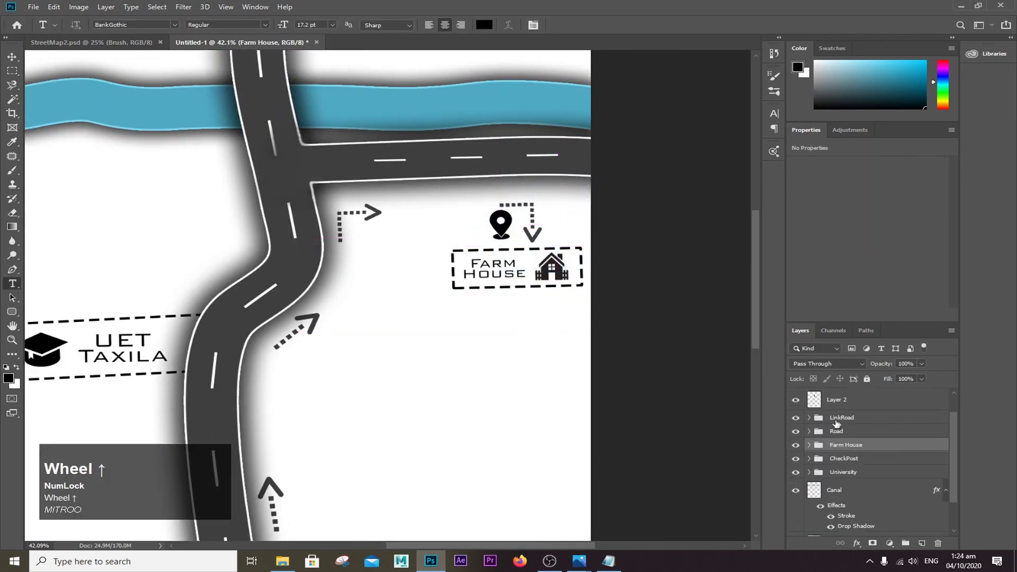
click(535, 230)
key(Escape)
shift+click(866, 453)
key(ctrl+t)
drag(518, 212, 540, 212)
key(Return)
Move the location pin to just below the Farm House label, under the house icon.
click(863, 450)
click(809, 408)
key(ctrl+t)
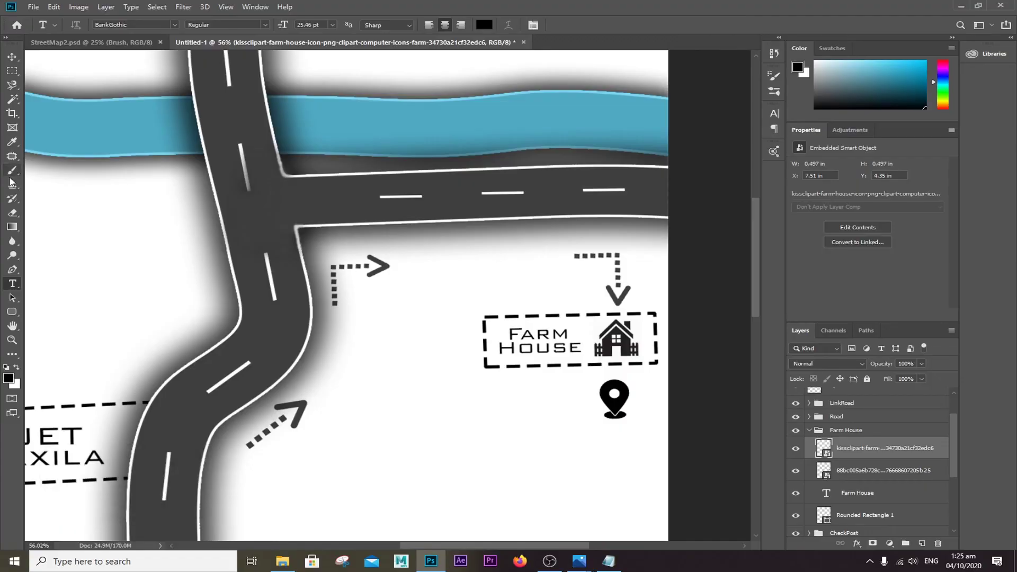
Add a new layer and paint a dashed line under the link road with a 30 px square brush.
click(11, 171)
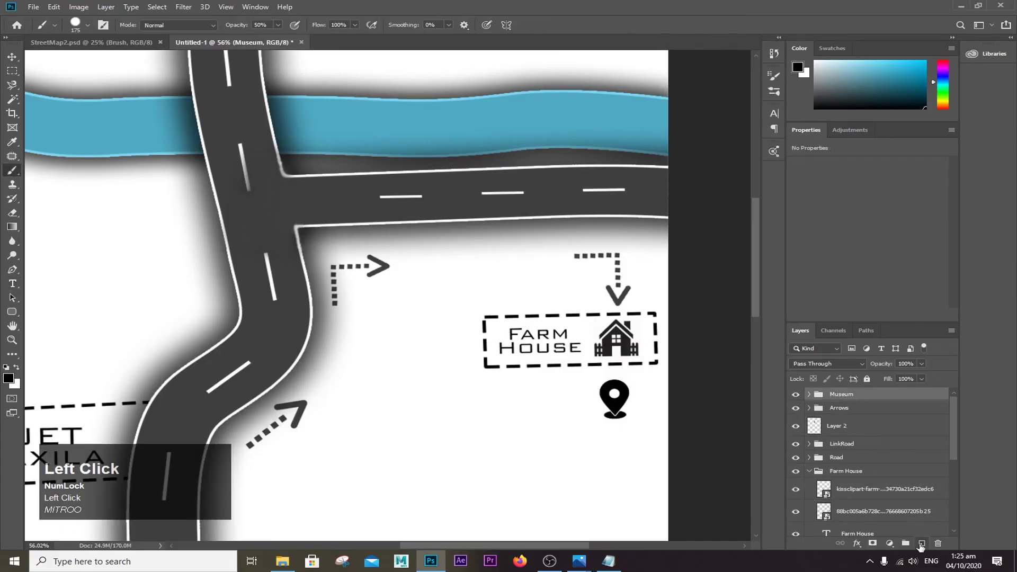
right_click(138, 206)
right_click(332, 246)
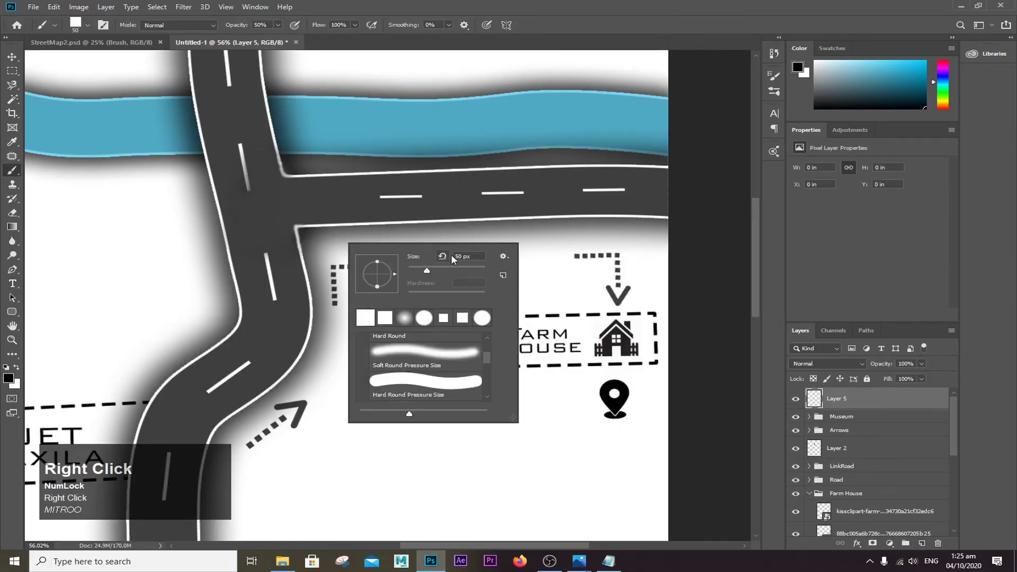
text(30)
click(332, 246)
Add the text "1KM" at the end of the dashed line and set its size to 16.46 pt.
click(512, 252)
text(1KM)
key(ctrl+a)
drag(802, 237, 797, 237)
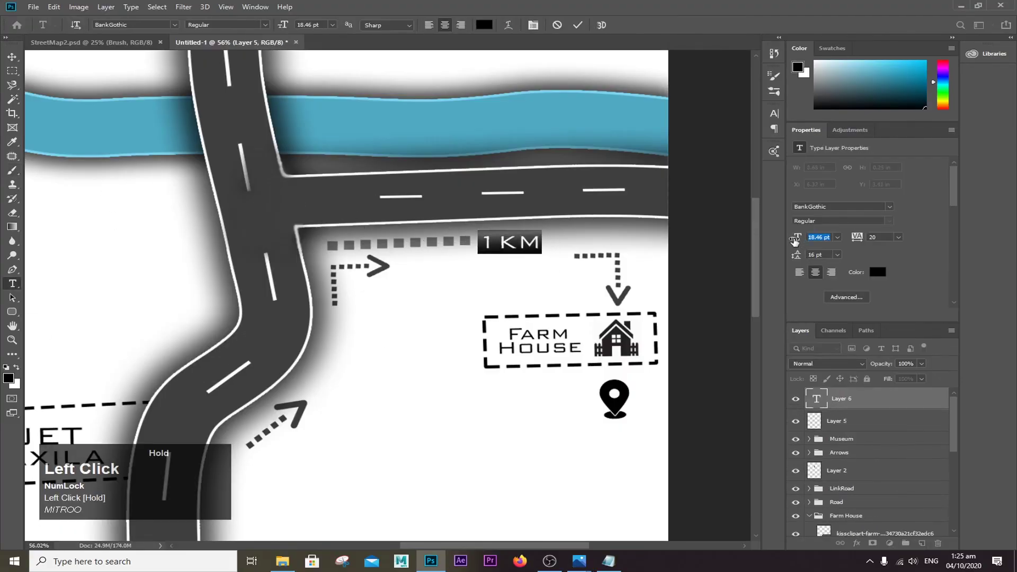
click(577, 25)
Rotate the 1KM text slightly and move it in line with the dashes.
key(ctrl+t)
drag(549, 259, 550, 257)
drag(500, 246, 493, 242)
click(580, 25)
Continue the dashed line on Layer 5 from the 1KM text to the right edge of the page.
drag(424, 546, 439, 545)
click(848, 421)
click(11, 170)
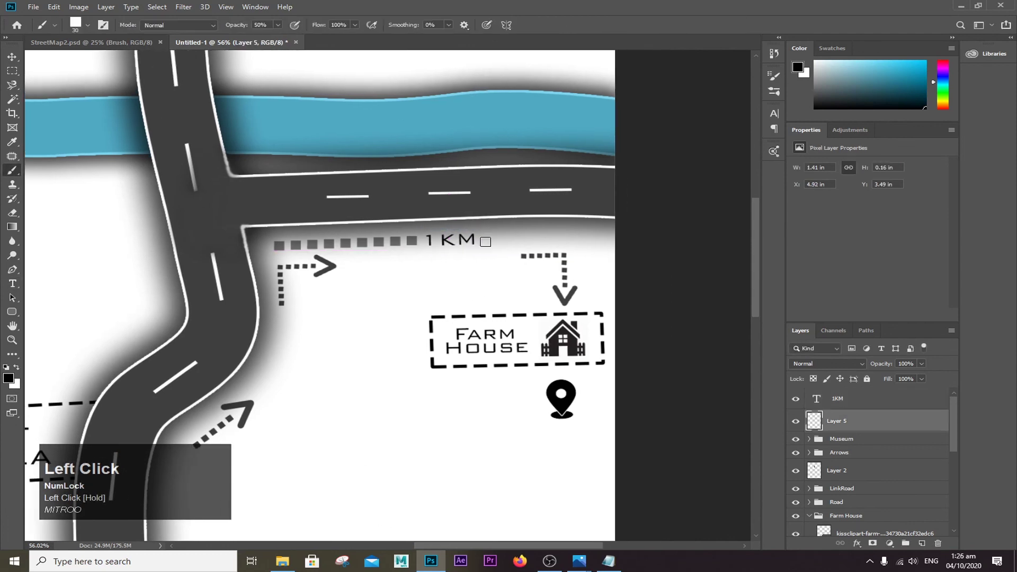
Nudge the 1KM text and its dashed line down together, away from the link road.
scroll(352, 326, down, 5)
shift+click(869, 401)
key(ctrl+t)
key(shift+Down)
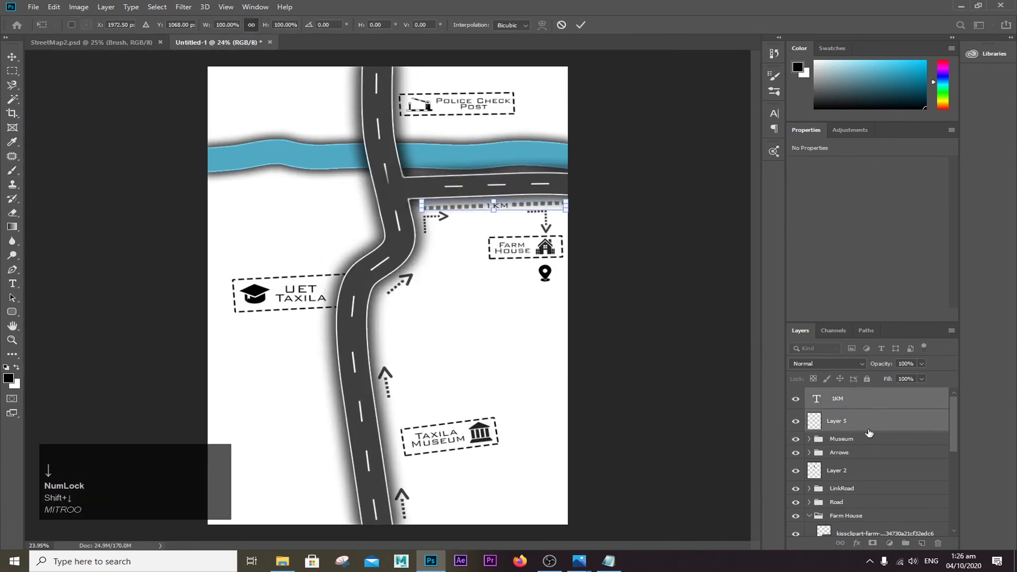
key(Return)
Duplicate the dashed line layer and merge the copy with the original to darken the dashes.
click(869, 434)
click(848, 419)
key(ctrl+j)
shift+click(901, 443)
right_click(916, 443)
click(722, 411)
Check the sketch photo and add the text "Gango Bahadur Canal" at 14.46 pt on the canal left of the main road.
click(864, 402)
scroll(863, 454, down, 10)
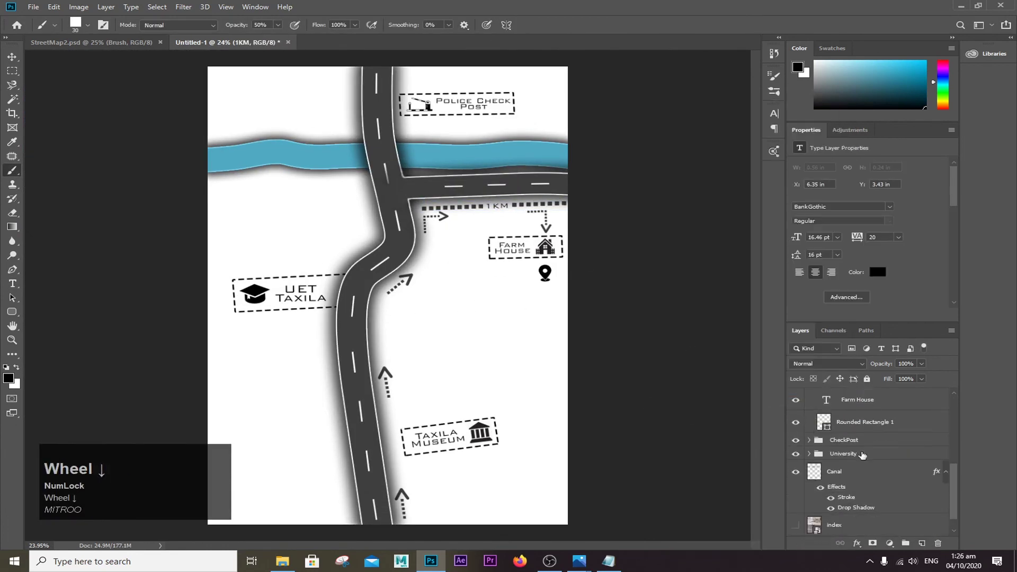
click(12, 284)
click(579, 561)
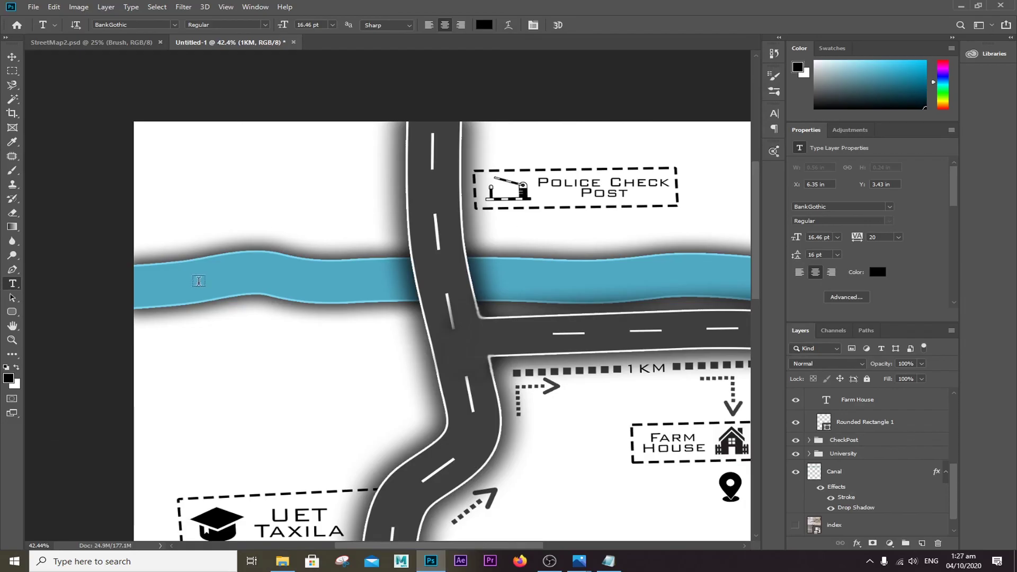
mouse_move(797, 237)
mouse_down()
mouse_move(810, 245)
mouse_move(793, 237)
mouse_up()
key(ctrl+a)
click(875, 470)
Enlarge and rotate the Gango Bahadur Canal text slightly and reposition it within the canal.
key(ctrl+t)
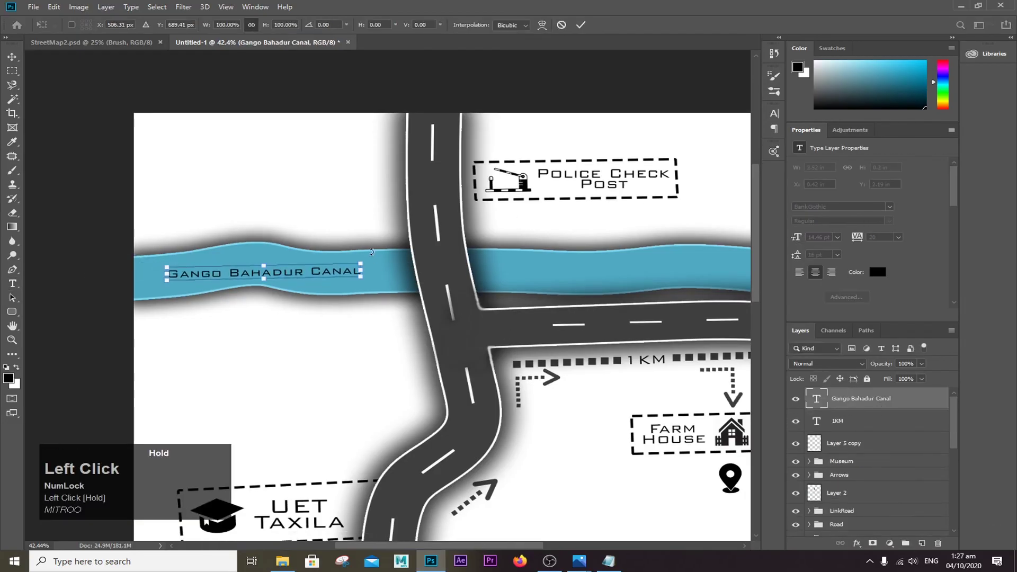
drag(360, 280, 348, 302)
drag(339, 273, 328, 271)
key(Return)
Duplicate the Gango Bahadur Canal text and move the copy onto the canal right of the main road.
key(ctrl+j)
key(ctrl+t)
drag(263, 271, 627, 270)
key(Return)
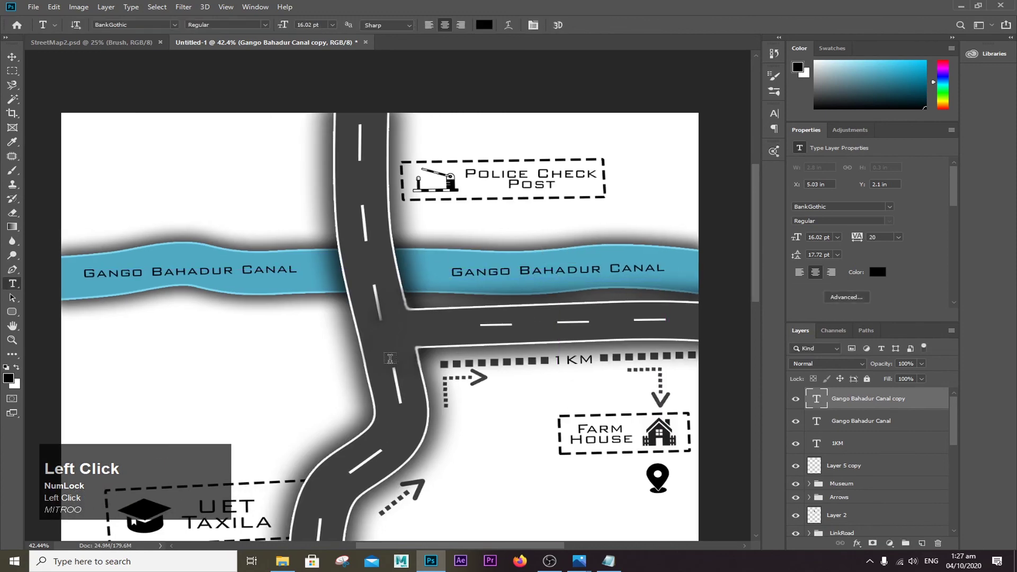
Collapse the Farm House layer group.
scroll(391, 358, down, 4)
click(823, 423)
click(837, 444)
scroll(313, 198, down, 3)
scroll(940, 497, down, 10)
click(847, 470)
scroll(849, 491, down, 3)
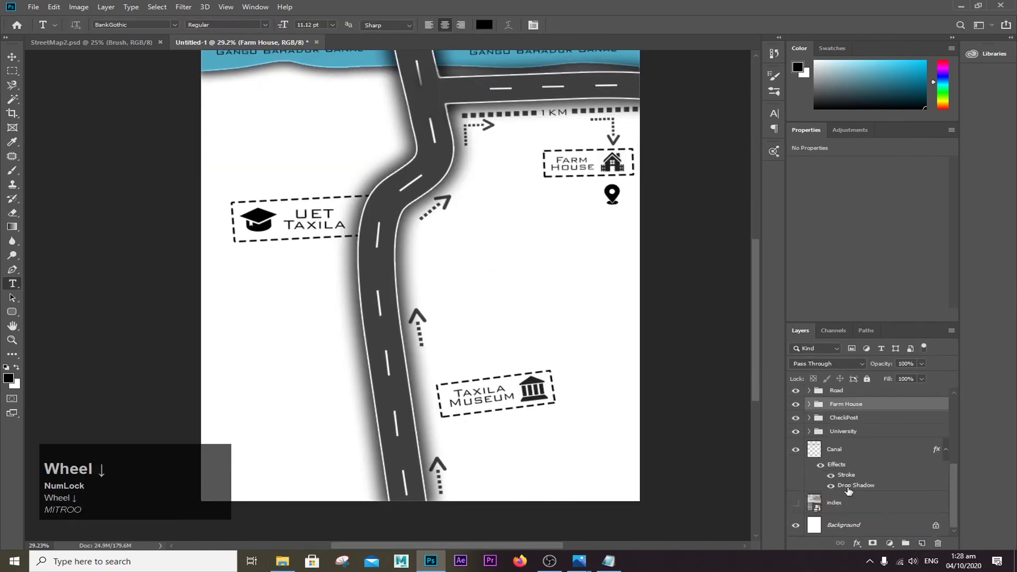
Nudge the Taxila Museum label left toward the main road.
scroll(850, 491, up, 3)
click(842, 419)
key(ctrl+t)
key(shift+Left)
key(shift+Left)
key(shift+Left)
key(shift+Left)
key(shift+Left)
key(shift+Left)
key(Return)
Show the index sketch layer to compare it with the drawn map, and hide it again.
scroll(848, 477, down, 5)
click(796, 503)
scroll(403, 297, down, 3)
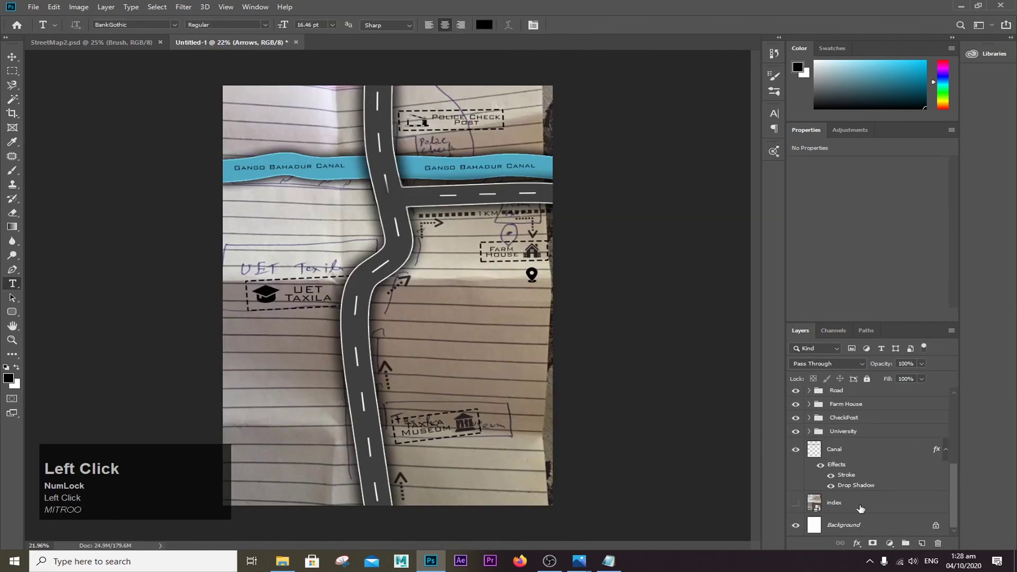
click(861, 506)
click(796, 504)
Add a new layer above the index sketch layer and choose the Gradient tool.
click(922, 543)
click(12, 227)
Set the foreground colour to bright blue 00c8ff.
click(8, 378)
click(836, 140)
click(958, 134)
Copy the lawn green code 7cfc00 from the ColorCodes file in Notepad and set it as the foreground colour.
click(8, 378)
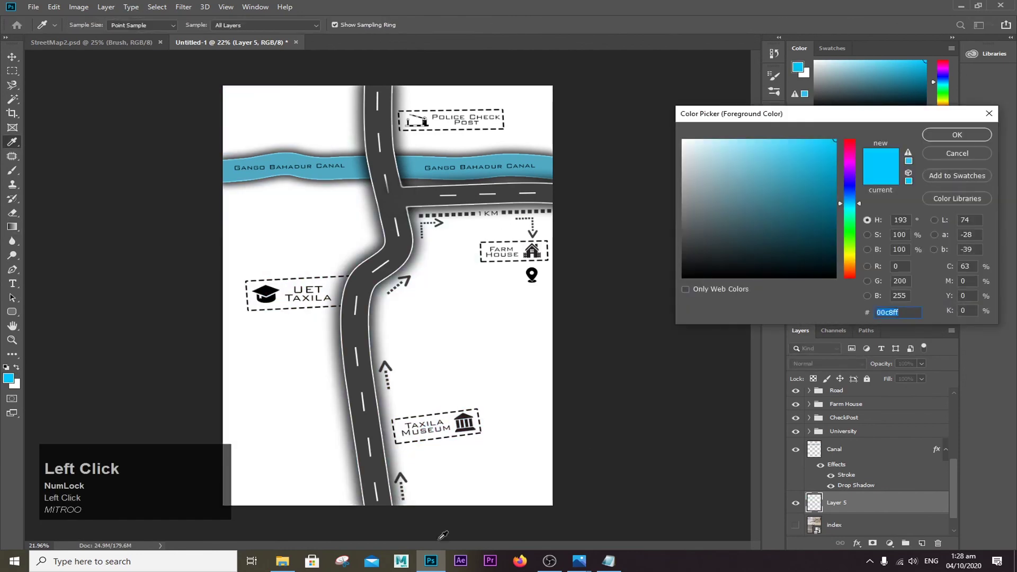
click(608, 561)
drag(187, 124, 218, 124)
key(ctrl+v)
click(958, 133)
Copy the sand code c2b280 from the ColorCodes file in Notepad and set it as the background colour.
click(16, 385)
click(608, 561)
drag(280, 133, 250, 134)
key(ctrl+c)
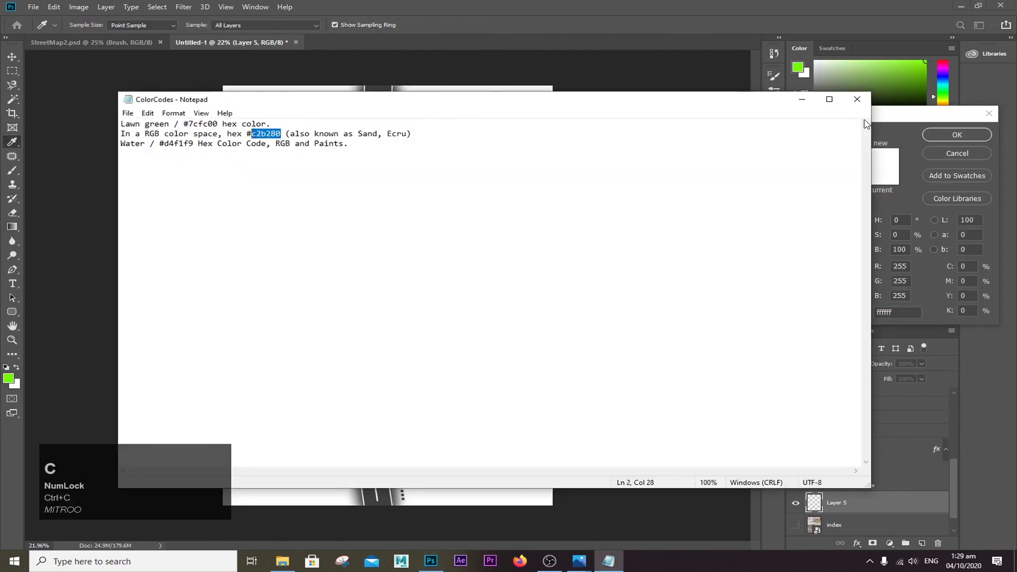
key(ctrl+v)
click(958, 134)
Fill the new background layer with a diagonal lawn green to sand gradient from the page's top toward its lower left.
drag(387, 106, 311, 343)
key(ctrl+z)
key(ctrl+shift+z)
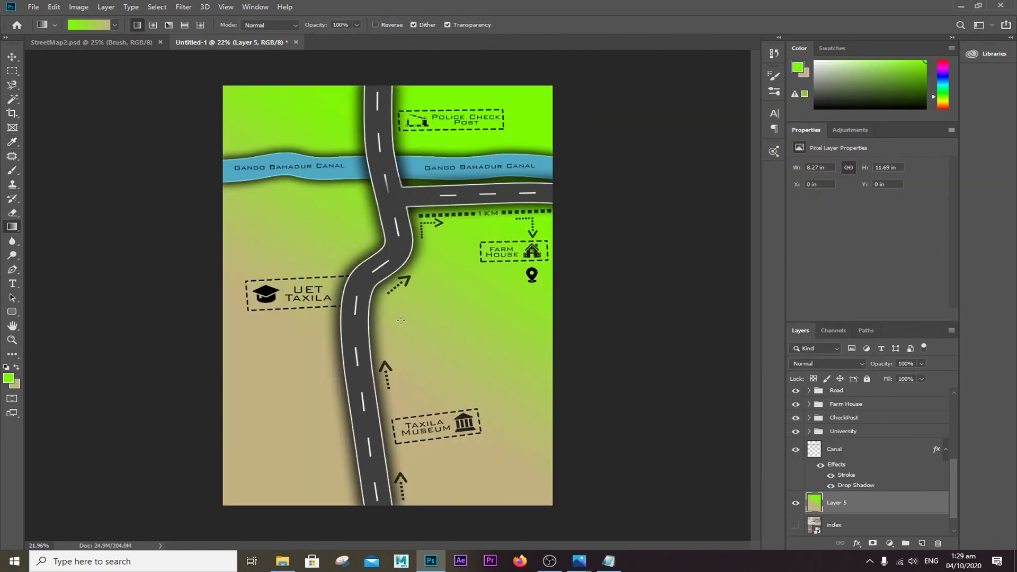